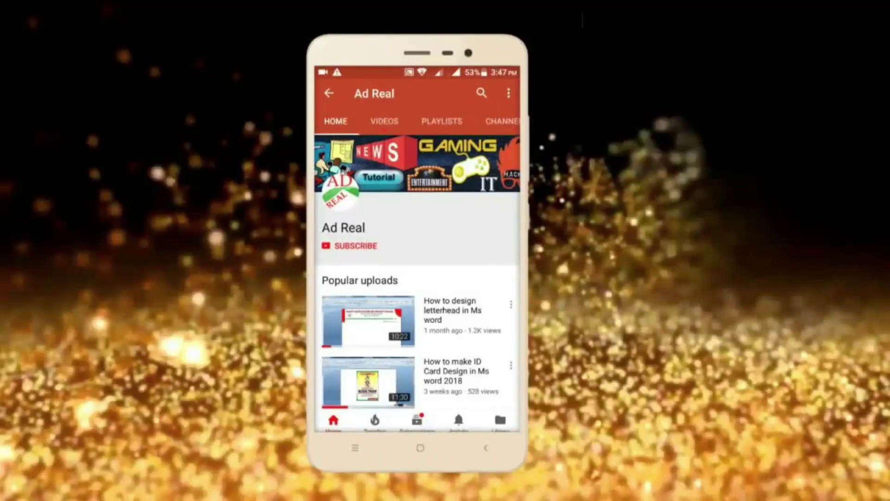
- Subscribe to the tutorial channel and turn on its notification bell
click(351, 246)
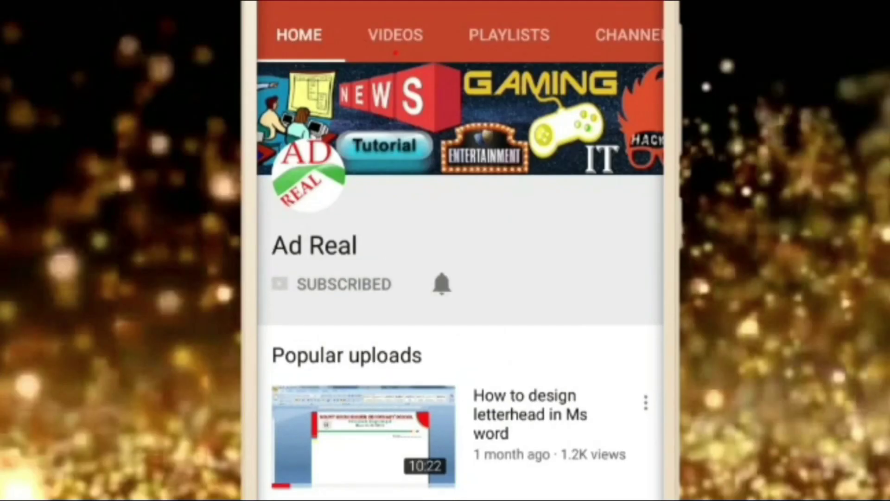
click(442, 284)
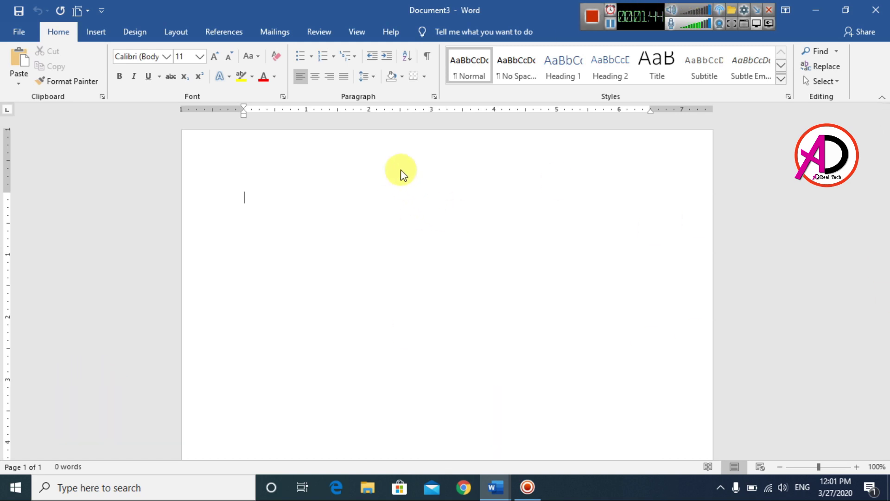
- Apply Narrow margins to the blank document
click(177, 32)
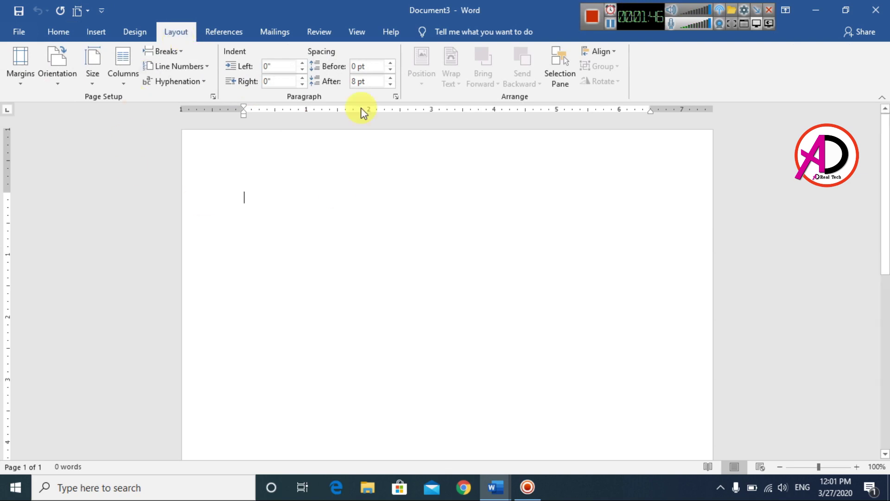
click(19, 81)
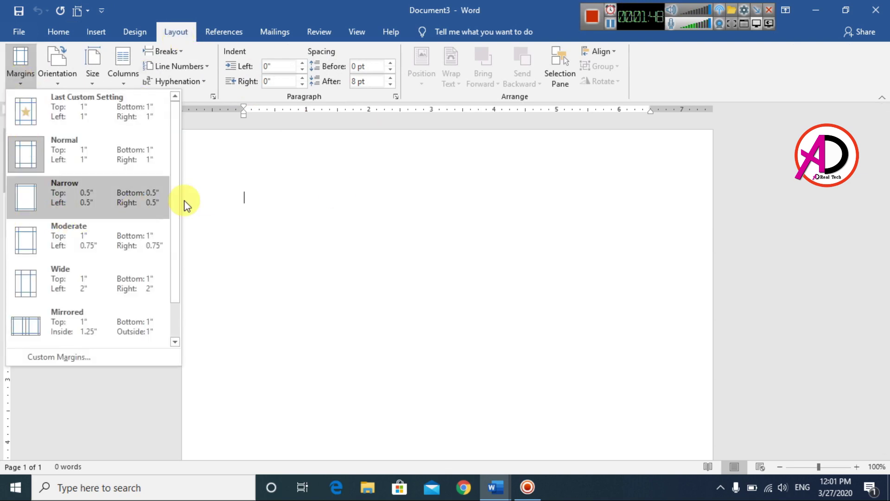
click(89, 209)
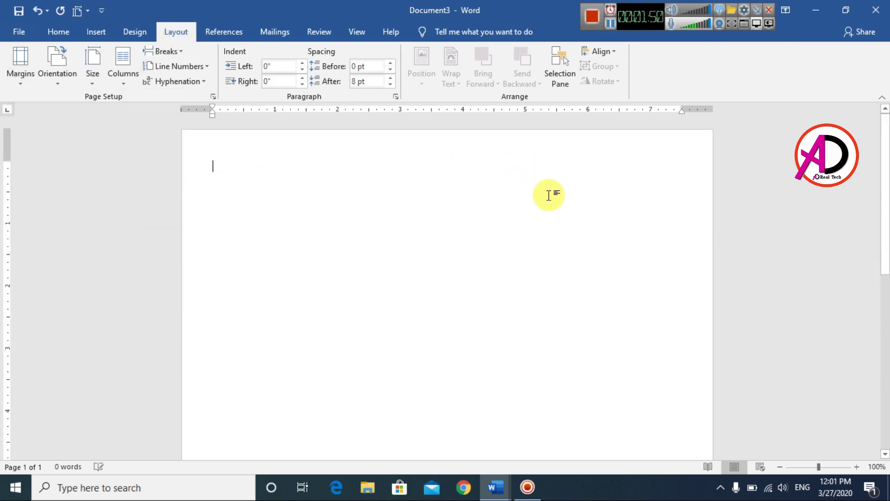
- Set a custom paper size of 4 inches wide by 6 inches high
click(95, 83)
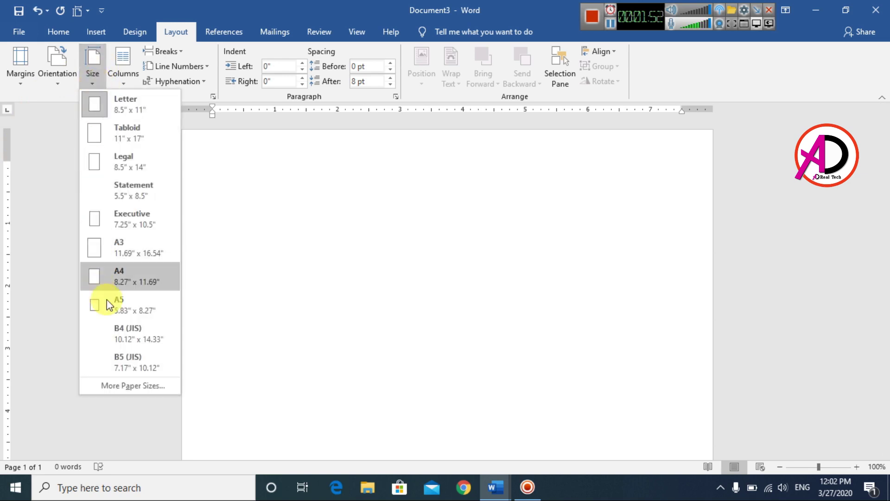
click(137, 386)
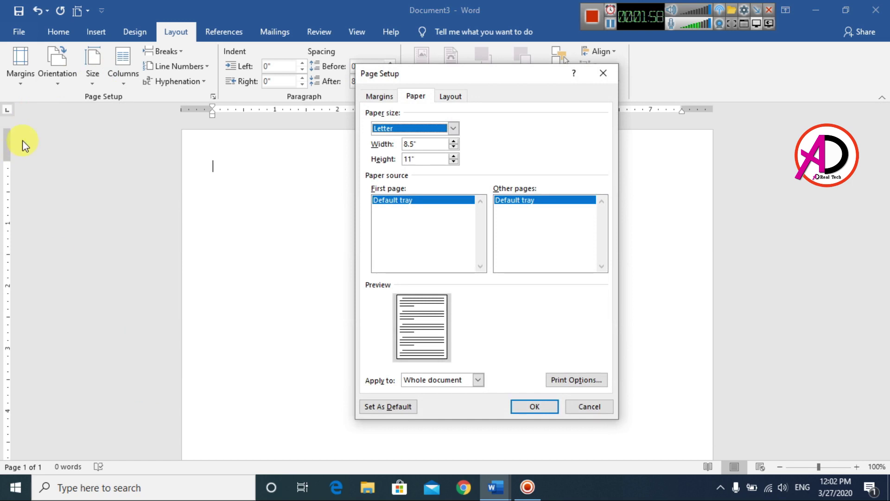
drag(438, 74, 448, 68)
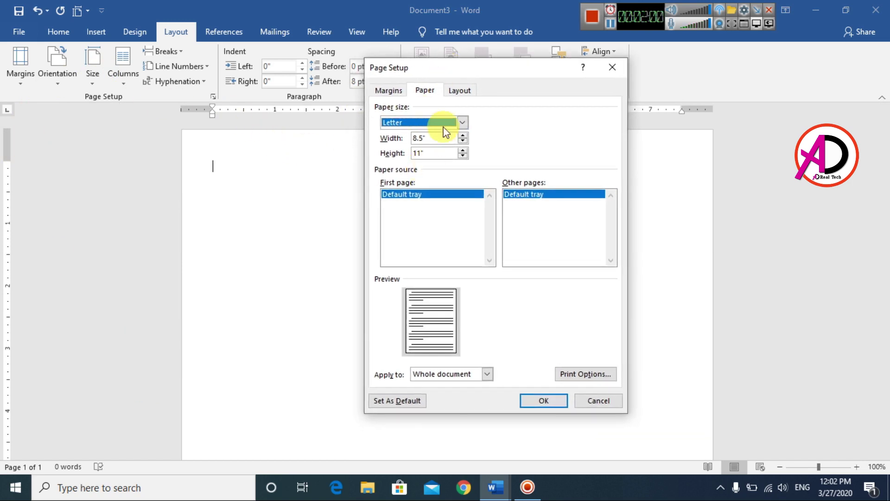
drag(432, 138, 392, 145)
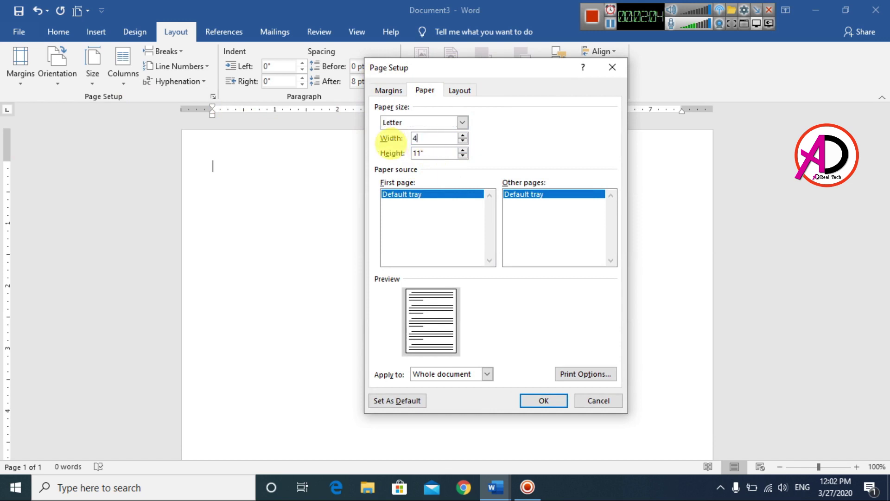
key(Tab)
key(Tab)
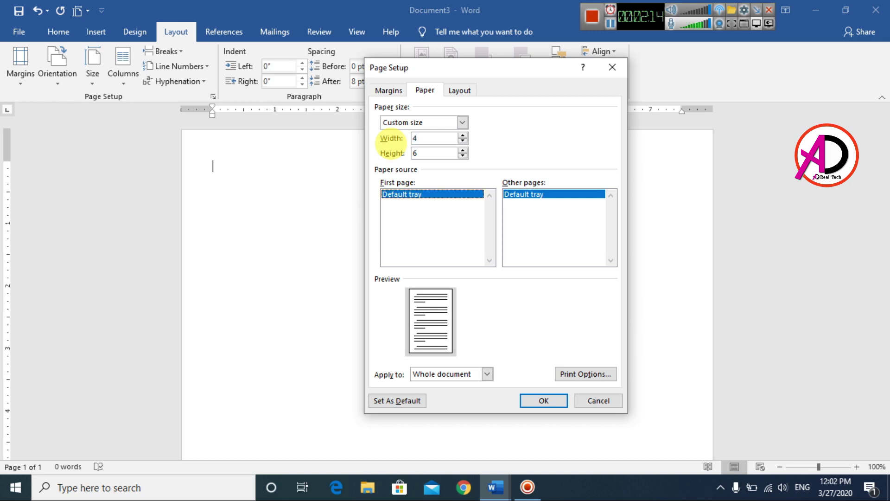
key(Tab)
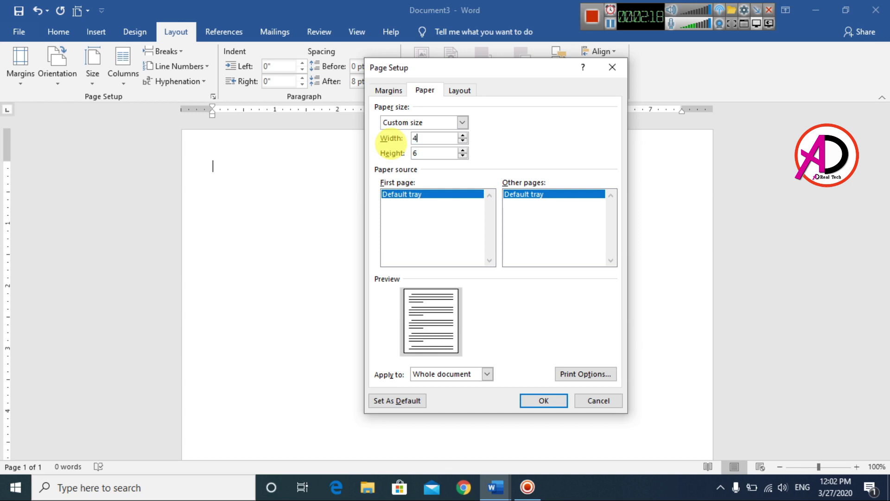
key(Tab)
key(Return)
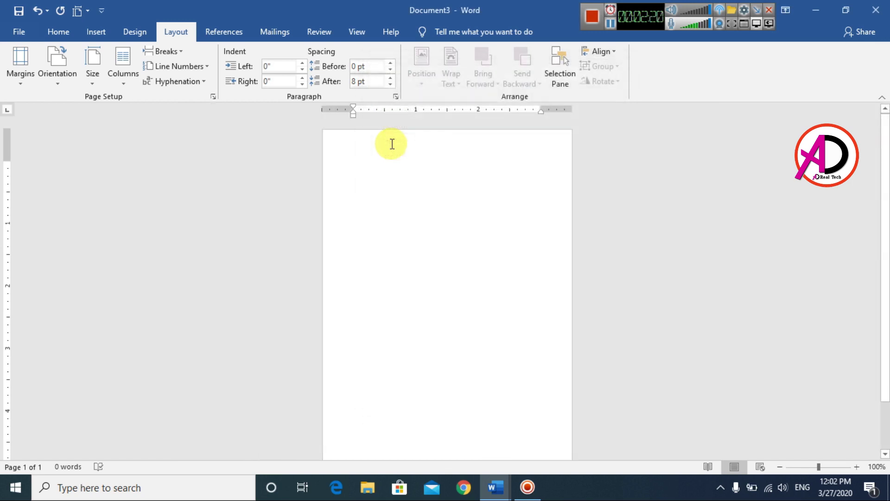
- Draw a rectangle from the page's top-left corner to its bottom-right corner
ctrl+scroll(506, 241, down, 4)
ctrl+scroll(519, 263, up, 4)
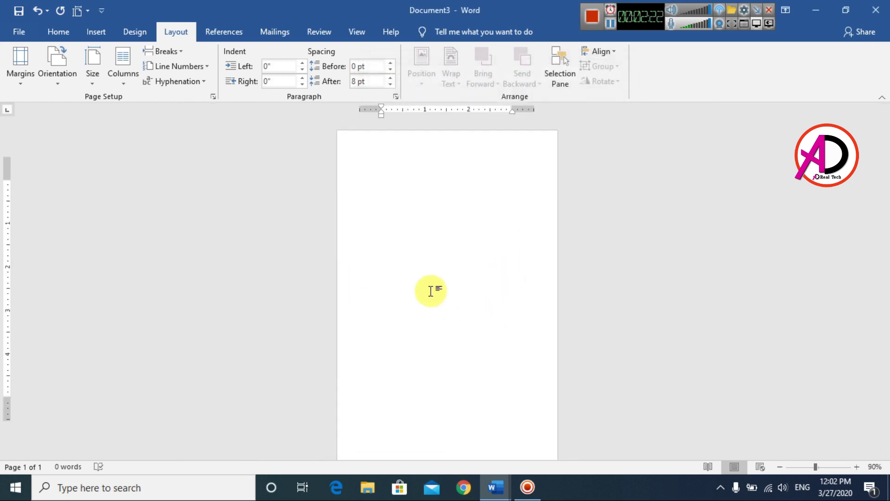
ctrl+scroll(533, 298, down, 2)
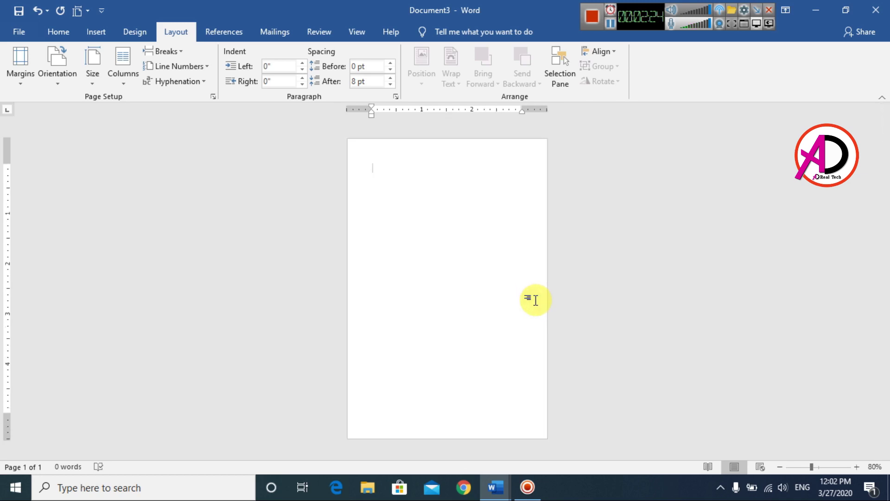
click(104, 31)
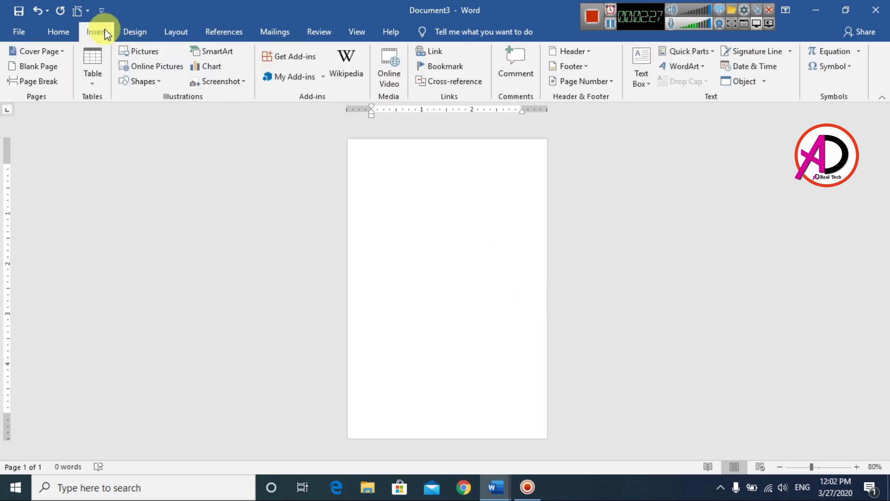
click(146, 85)
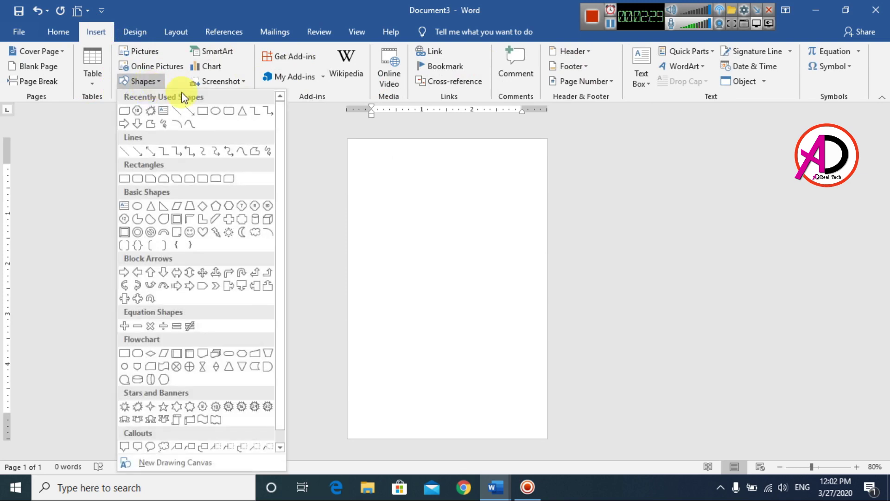
click(203, 112)
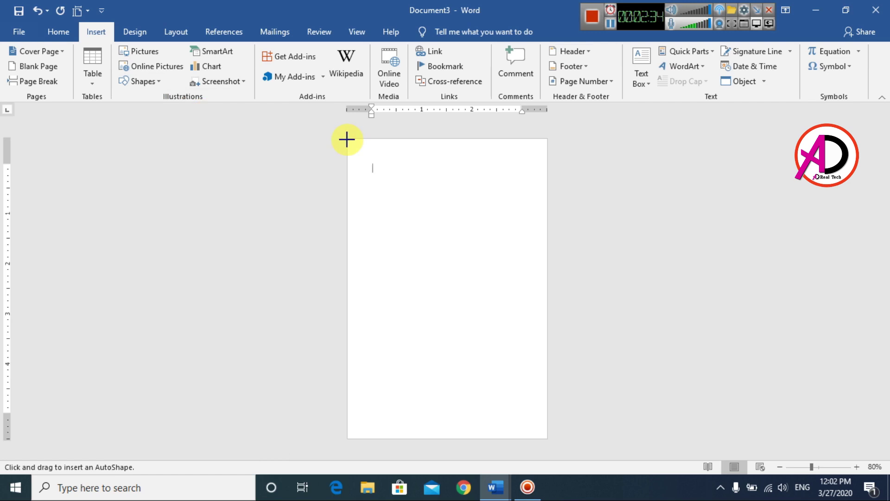
mouse_move(347, 139)
mouse_down()
mouse_move(427, 286)
mouse_move(521, 420)
mouse_move(546, 437)
mouse_up()
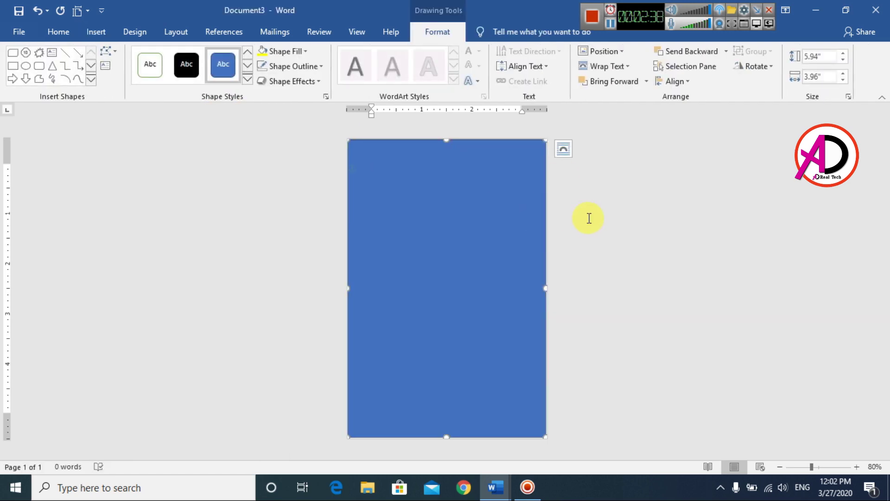
- Fill the page-sized rectangle with solid yellow
click(284, 51)
click(299, 153)
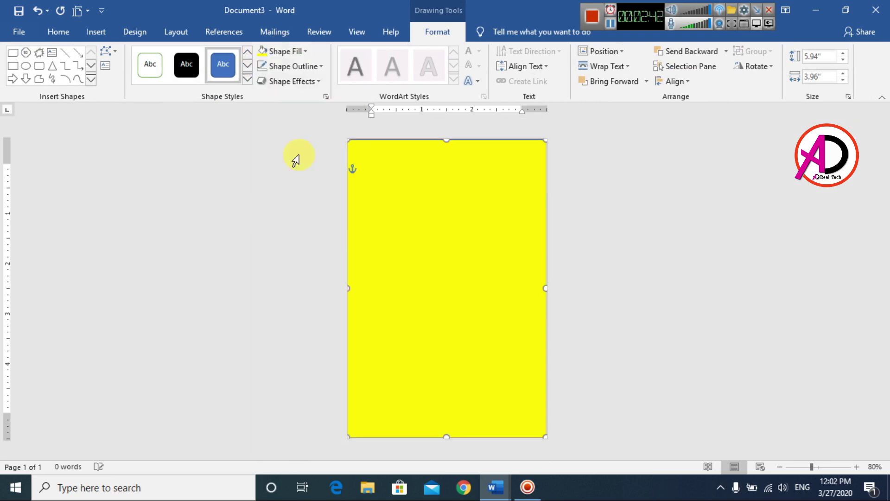
right_click(468, 204)
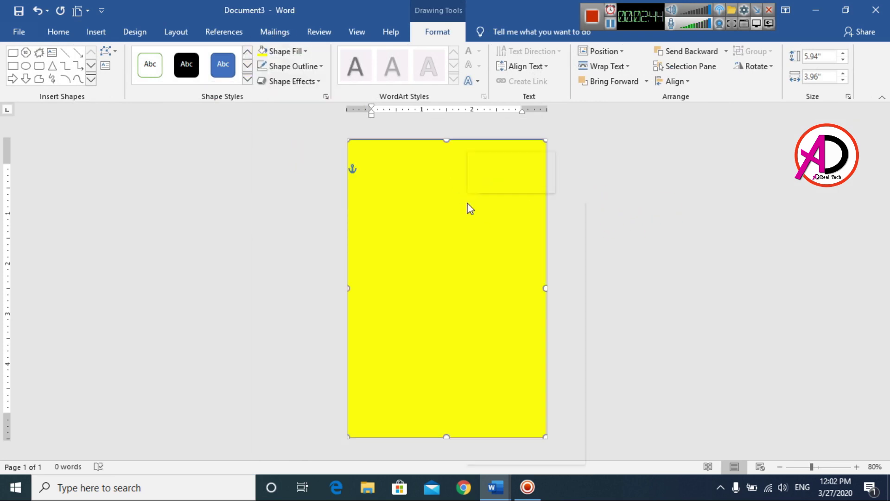
click(515, 456)
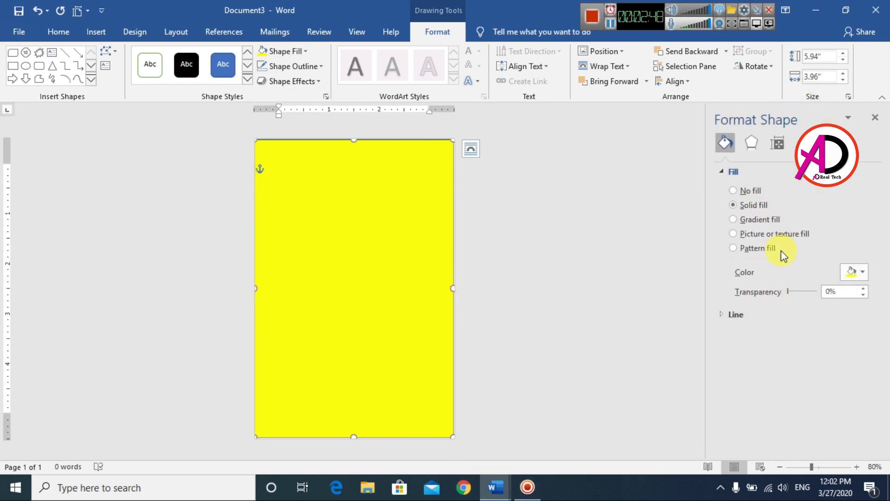
- Switch the fill to a Radial gradient radiating from the centre
click(734, 219)
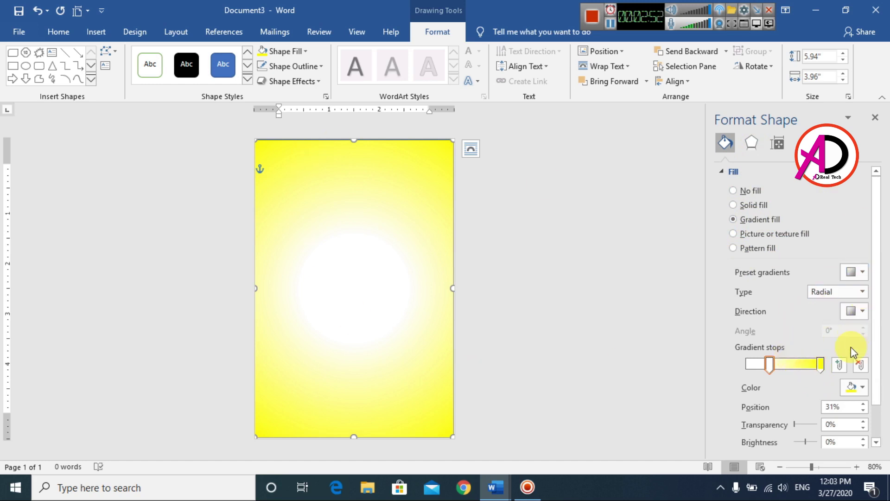
click(846, 297)
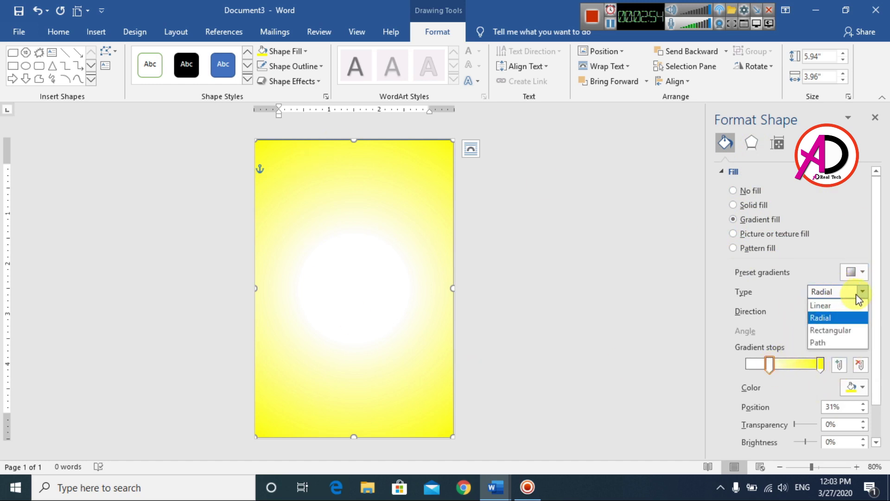
click(851, 318)
click(864, 312)
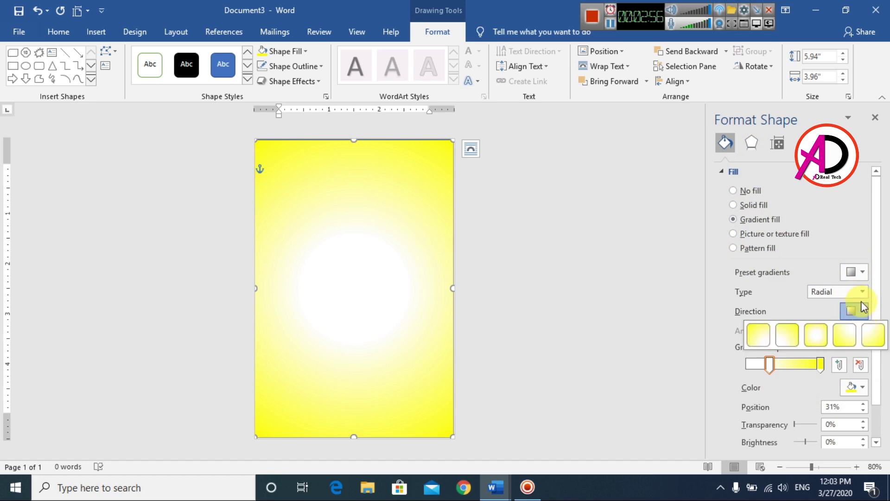
click(815, 336)
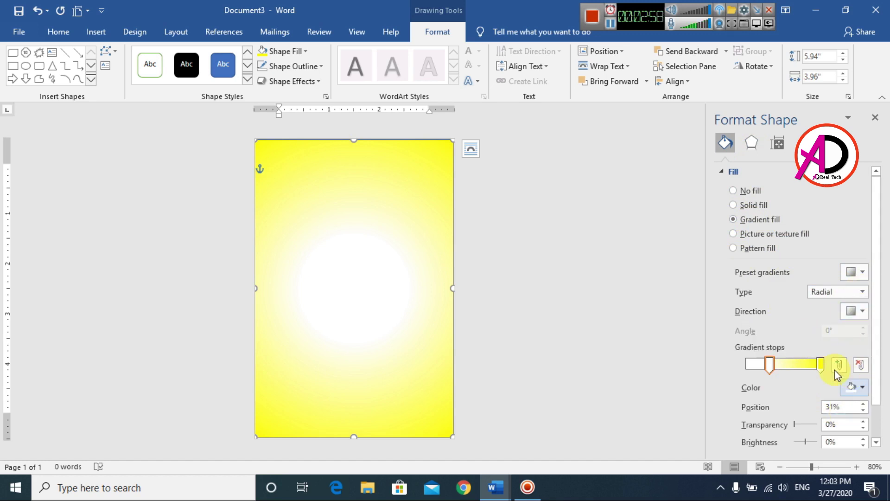
drag(770, 366, 745, 369)
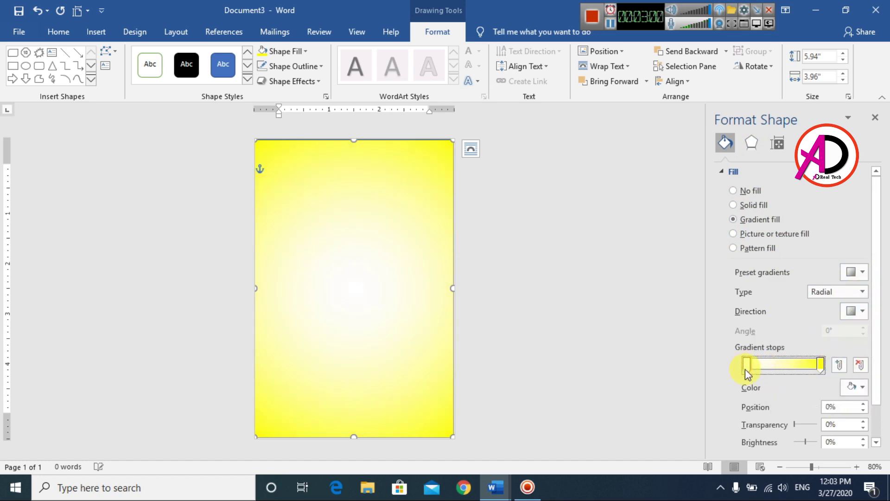
- Make the first gradient stop white at 10% and the last stop yellow
click(862, 387)
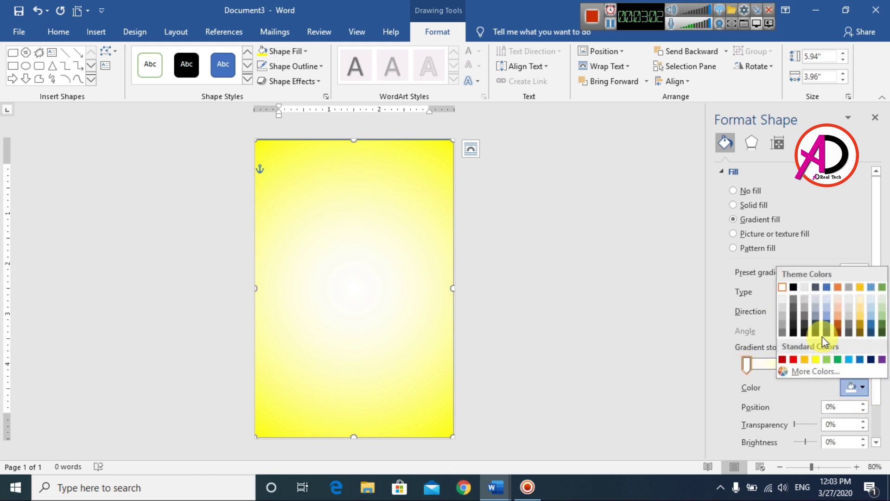
click(782, 288)
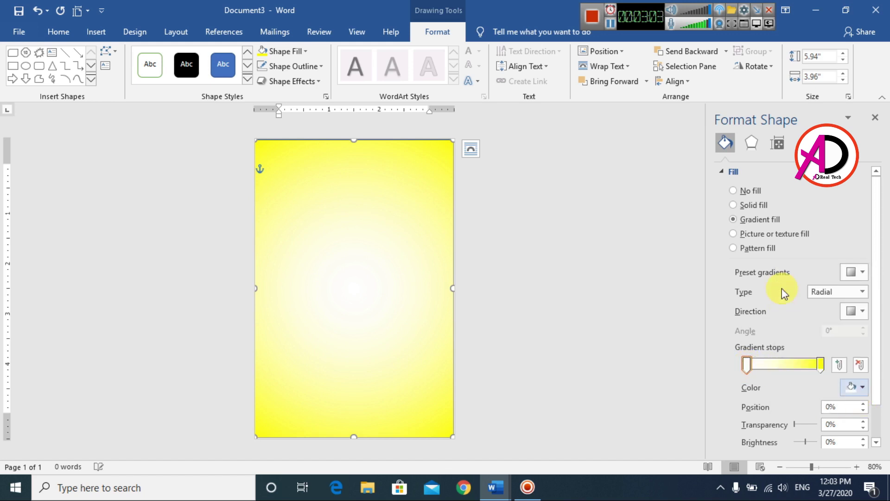
click(820, 366)
click(855, 386)
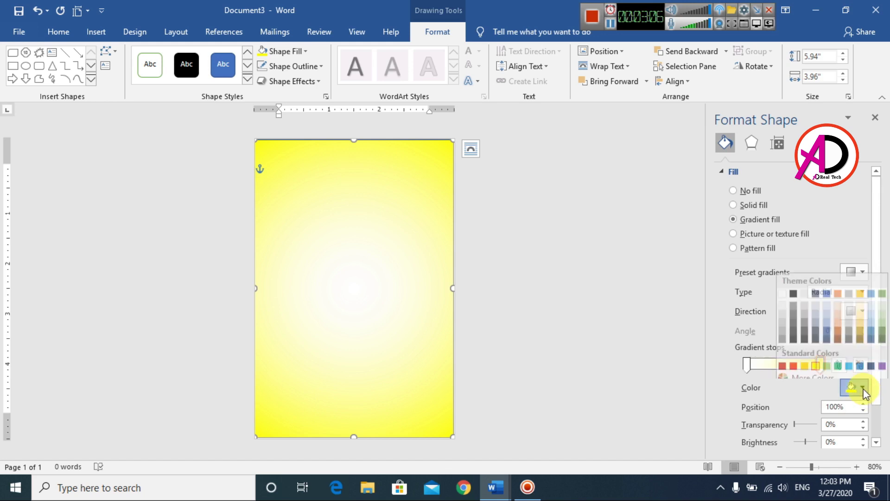
click(817, 361)
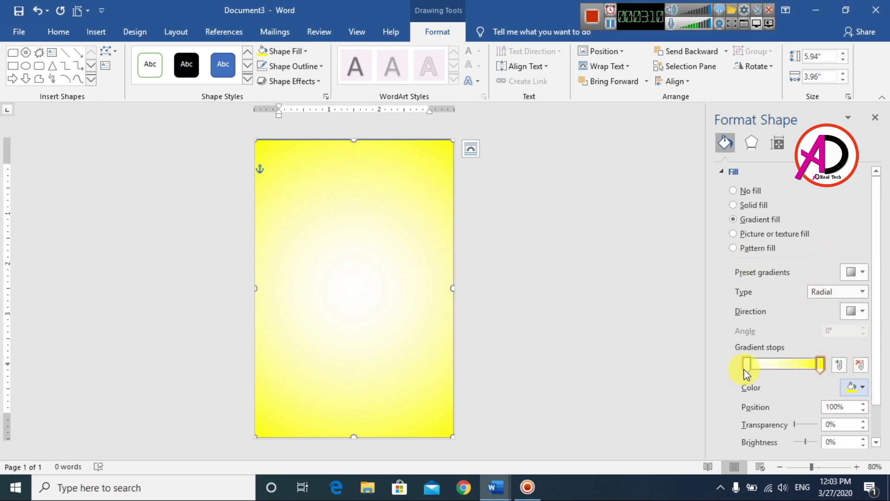
mouse_move(746, 366)
mouse_down()
mouse_move(757, 366)
mouse_move(733, 367)
mouse_up()
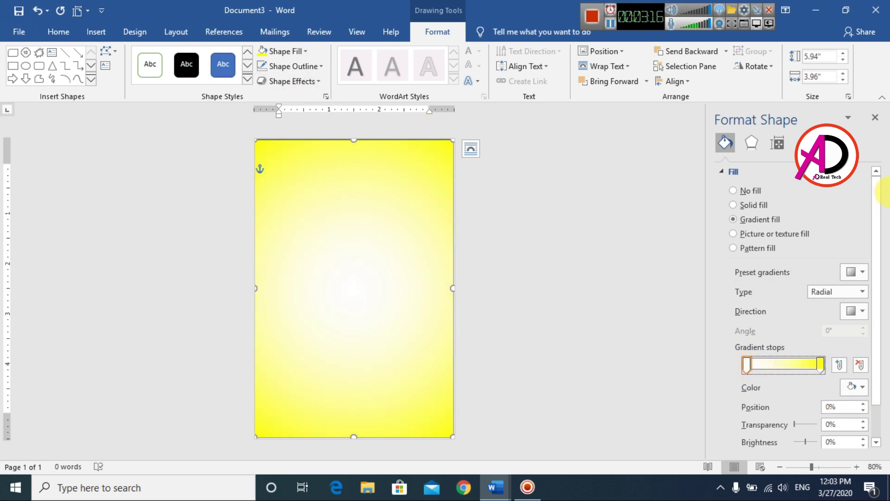
- Remove the outline from the yellow gradient rectangle
click(876, 119)
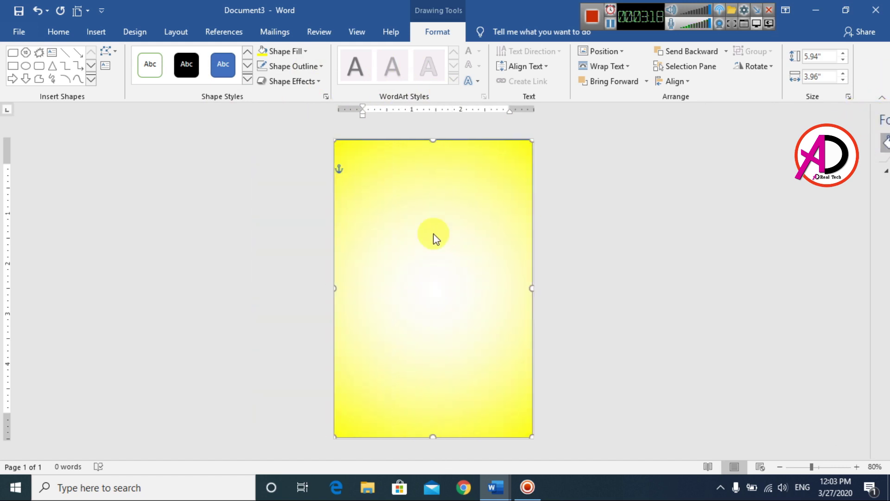
click(291, 68)
click(295, 181)
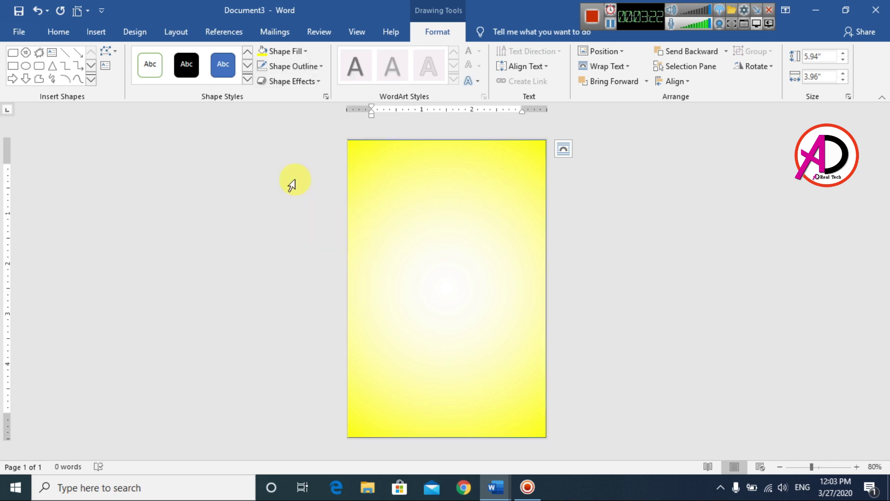
- Stretch the rectangle to the page's top-right, right and bottom edges
drag(544, 138, 547, 135)
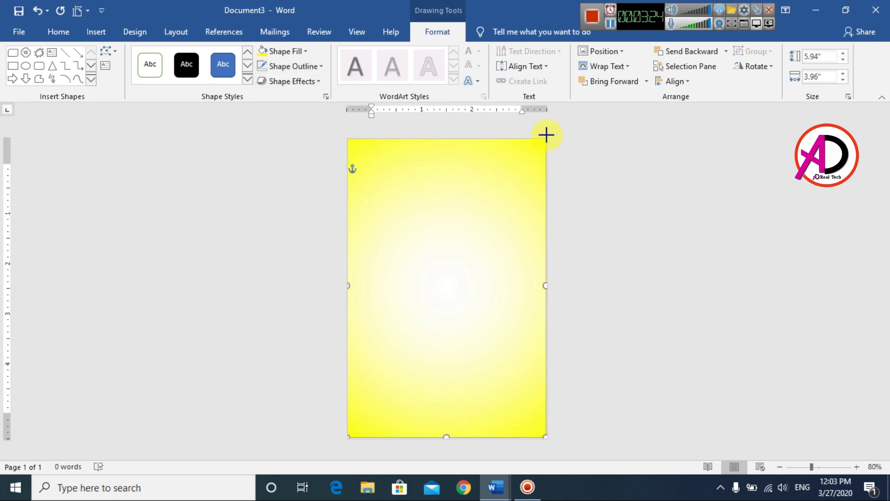
click(655, 258)
scroll(632, 318, up, 2)
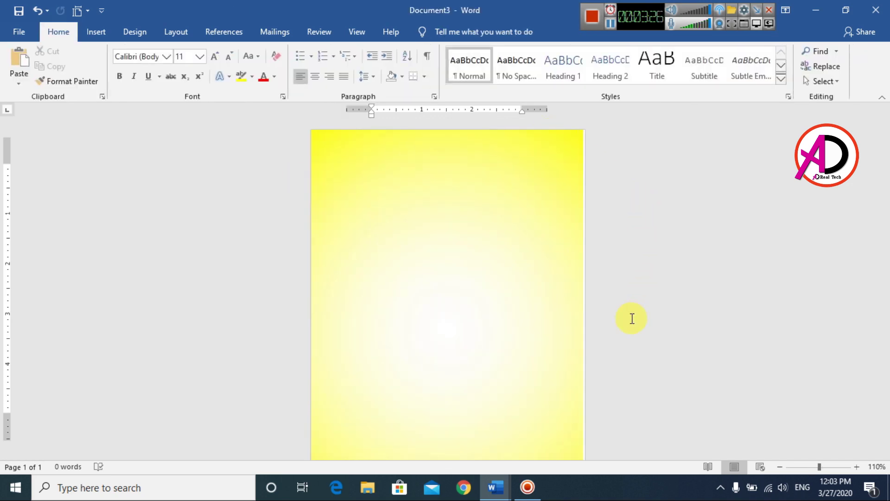
scroll(610, 372, down, 4)
scroll(536, 380, up, 4)
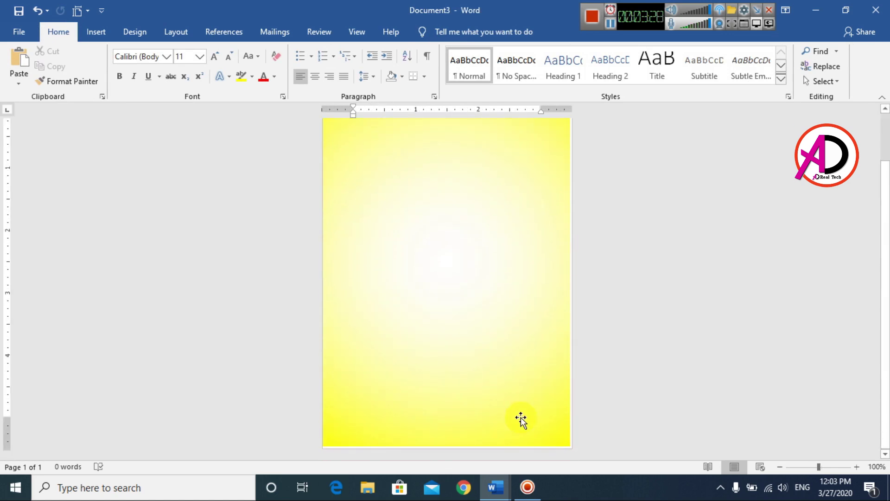
click(564, 360)
drag(570, 261, 572, 261)
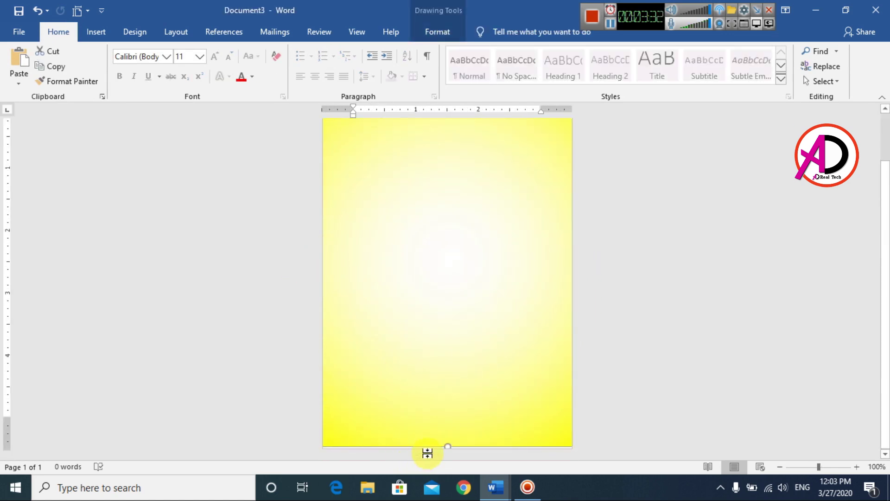
drag(447, 444, 447, 454)
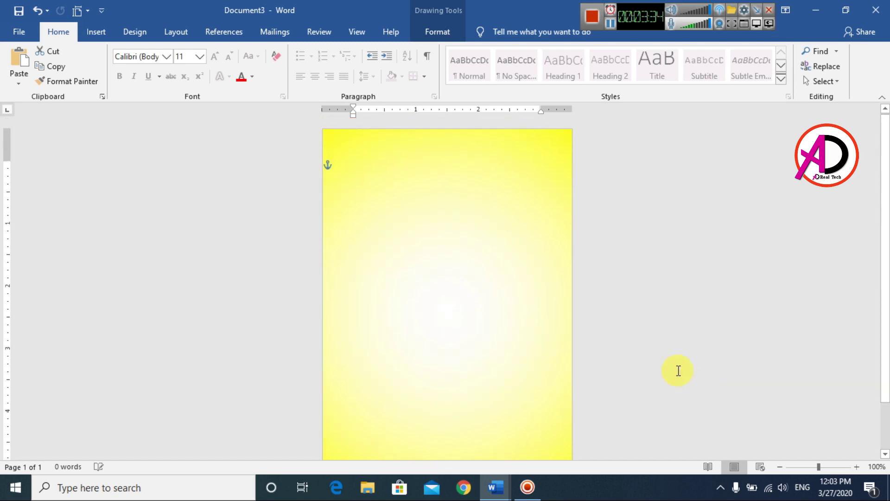
click(694, 302)
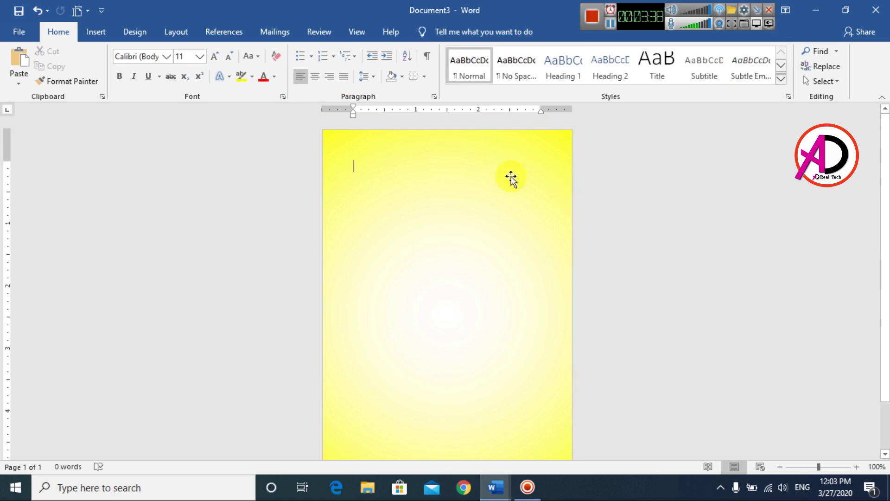
ctrl+scroll(559, 225, down, 3)
ctrl+scroll(464, 195, up, 2)
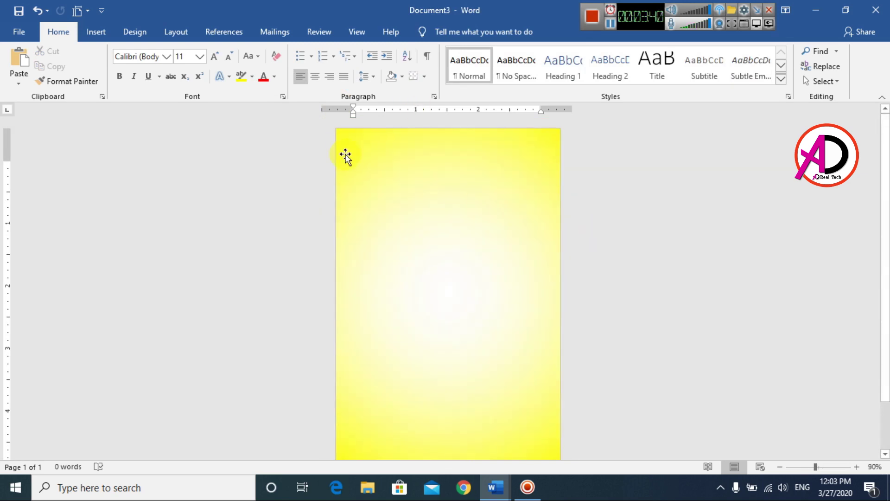
- Insert Lord-Ganesha-PNG-Images from the Desktop's wedding tools folder
click(102, 34)
click(142, 53)
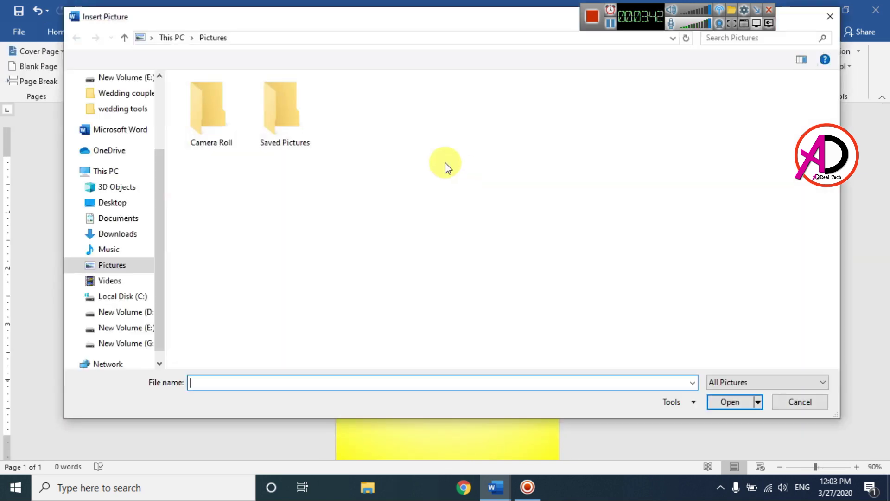
scroll(163, 204, up, 1)
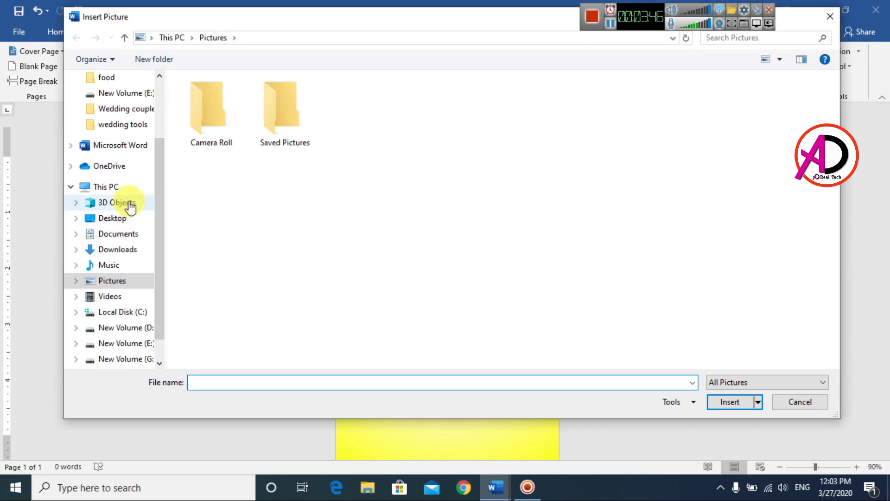
drag(157, 206, 157, 225)
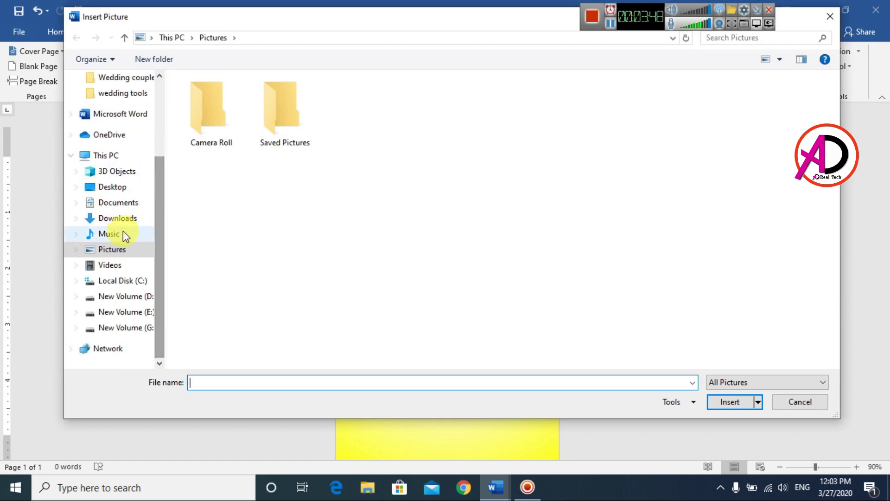
click(117, 187)
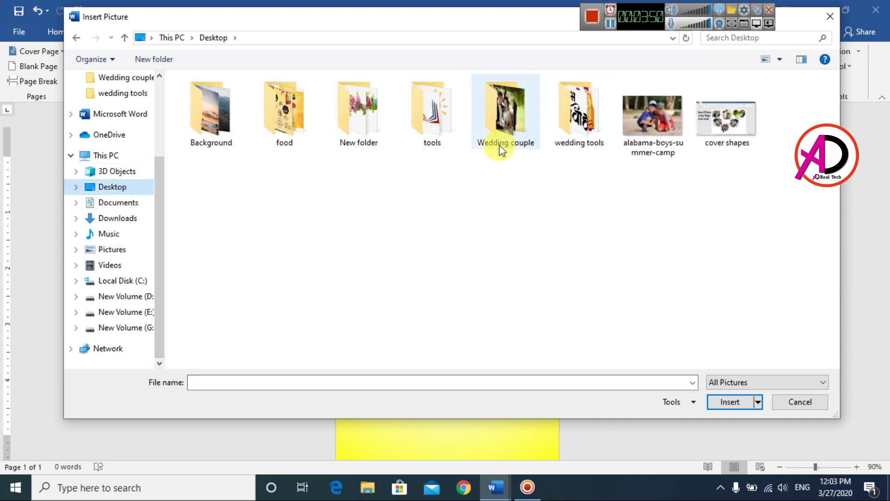
double_click(586, 129)
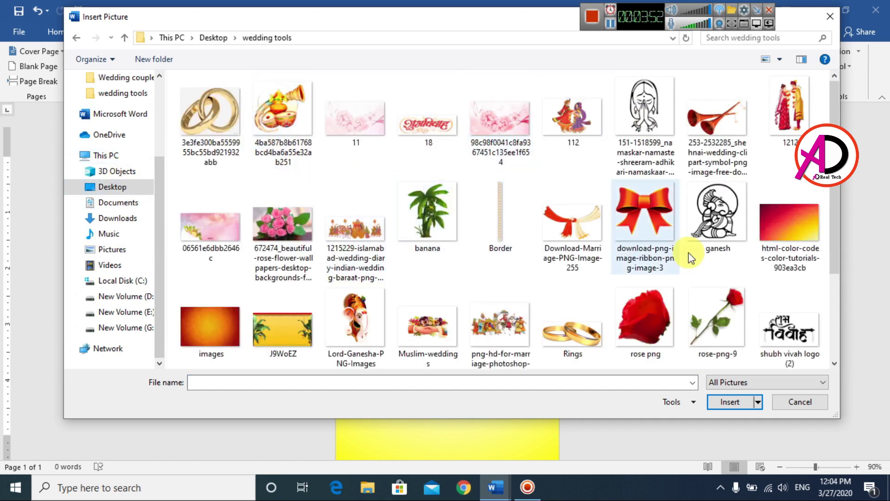
scroll(582, 230, down, 2)
scroll(502, 180, up, 2)
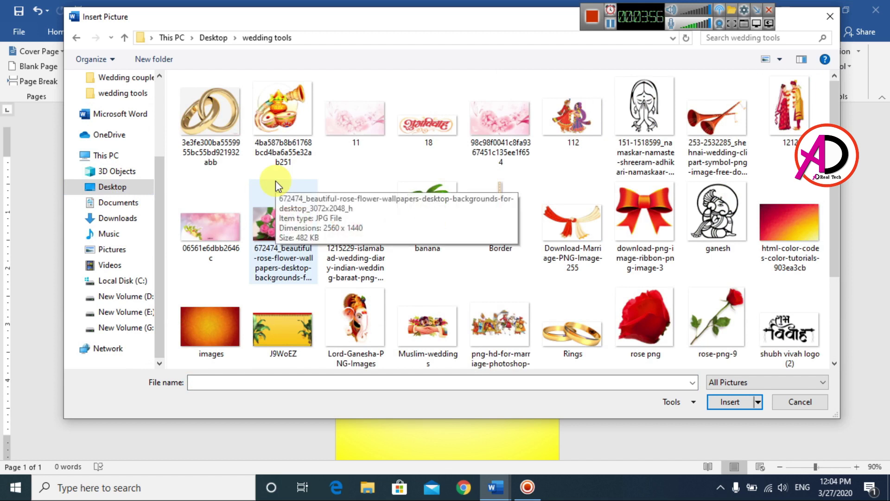
click(353, 327)
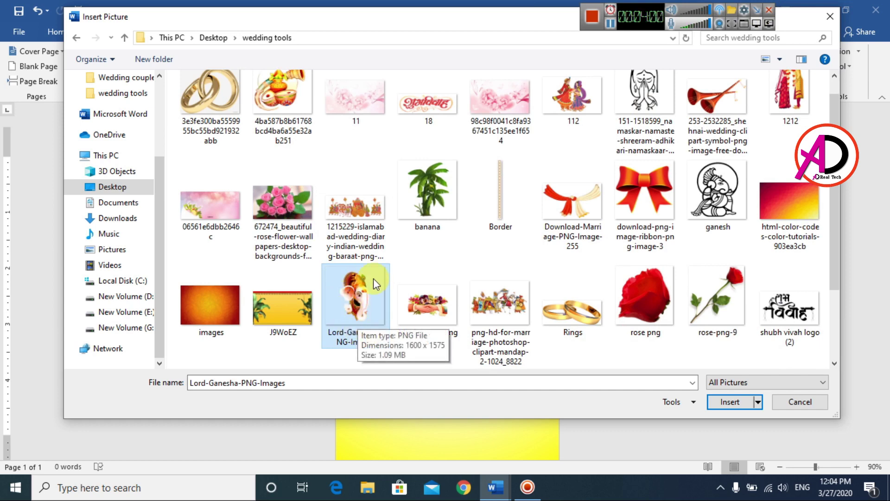
click(730, 401)
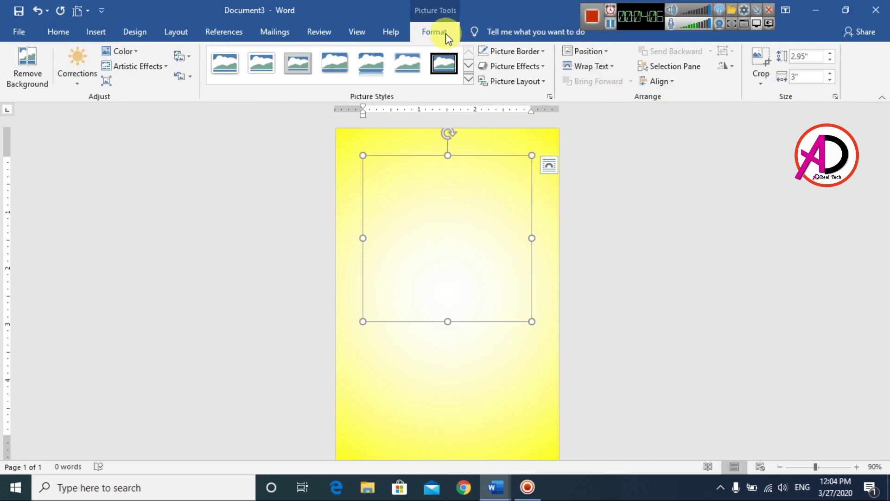
- Set Ganesha to In Front of Text and shrink it to about an inch in the top-left corner
click(615, 66)
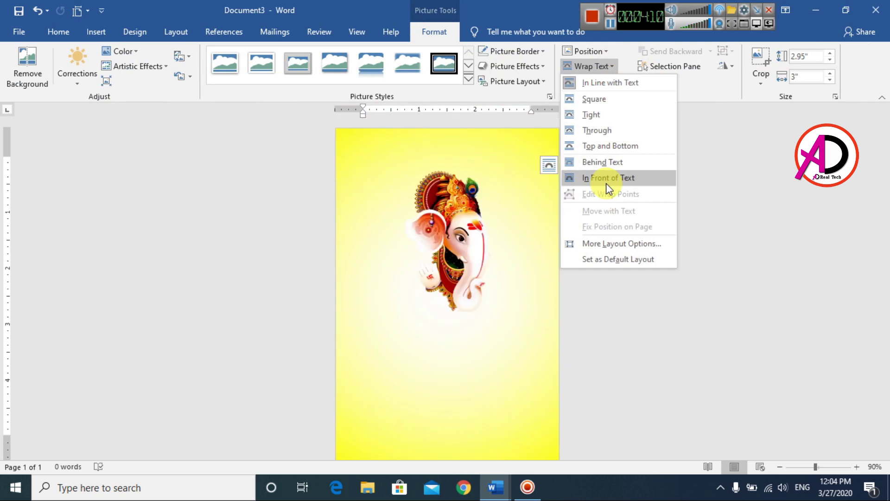
click(606, 183)
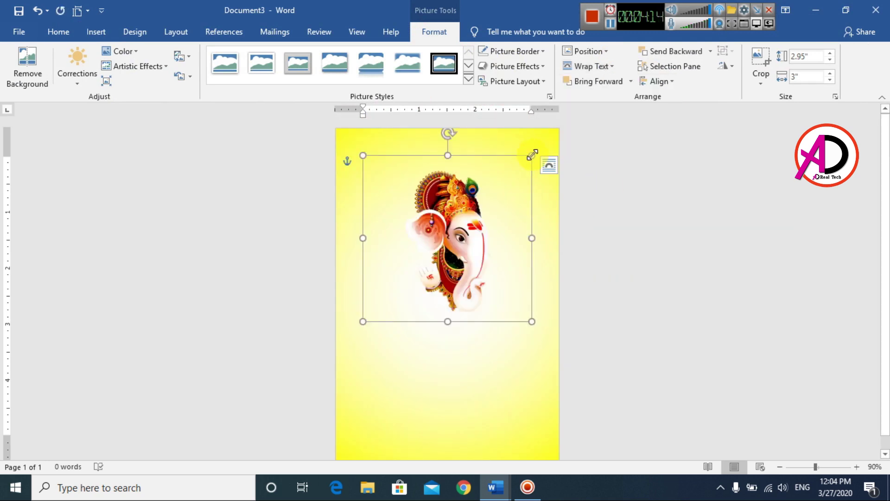
drag(532, 154, 457, 217)
drag(424, 268, 374, 179)
drag(415, 232, 337, 164)
click(493, 224)
scroll(143, 153, up, 5)
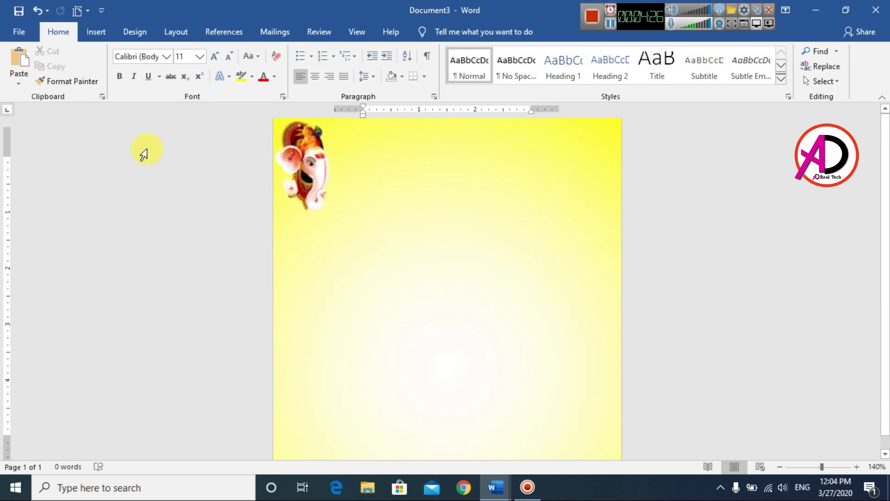
click(313, 189)
drag(357, 218, 342, 202)
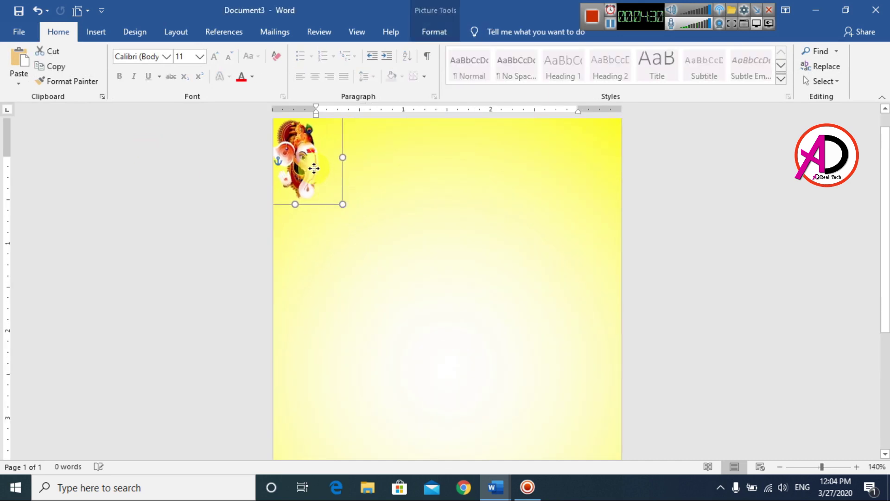
click(638, 244)
scroll(703, 288, down, 5)
scroll(704, 288, up, 3)
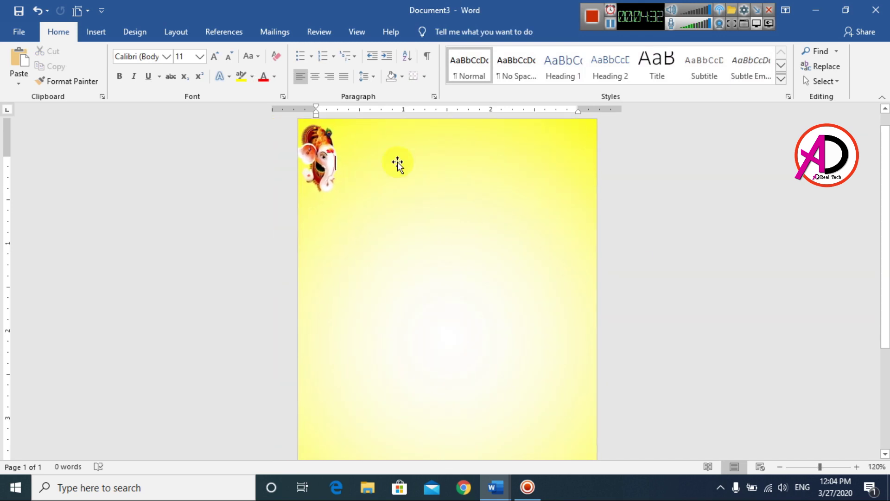
- Insert the 'shubh vivah logo (2)' picture
click(104, 34)
click(141, 52)
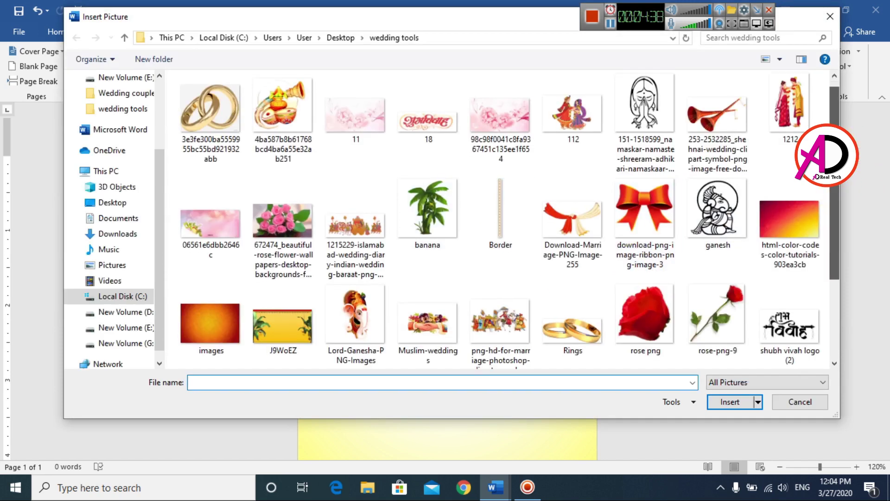
scroll(830, 205, down, 3)
click(789, 208)
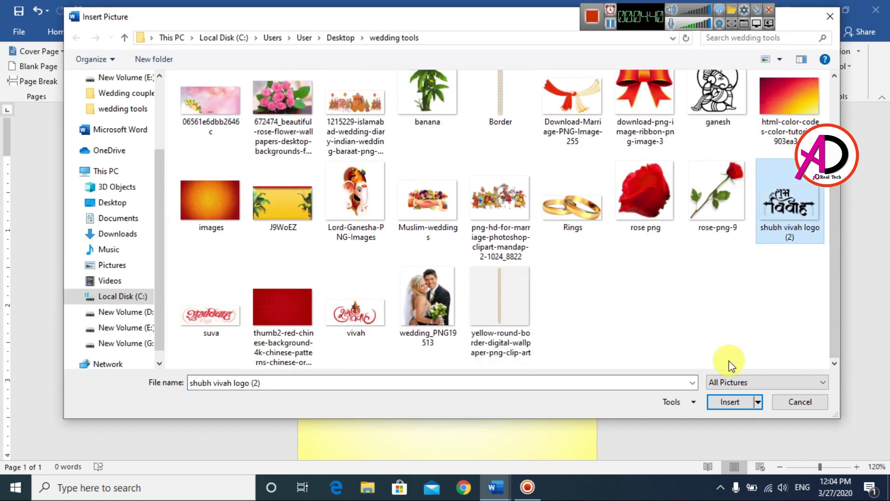
click(737, 413)
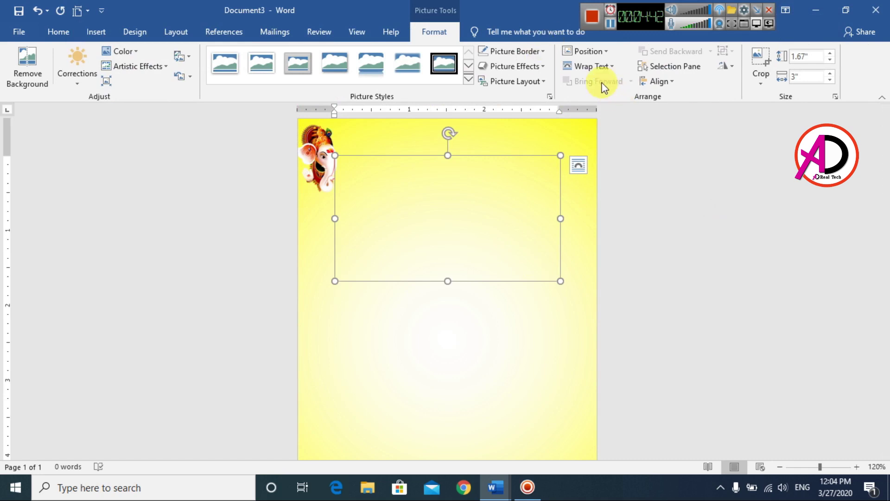
- Float the Shubh Vivah heading, shrink it and place it at the top beside Ganesha
click(607, 68)
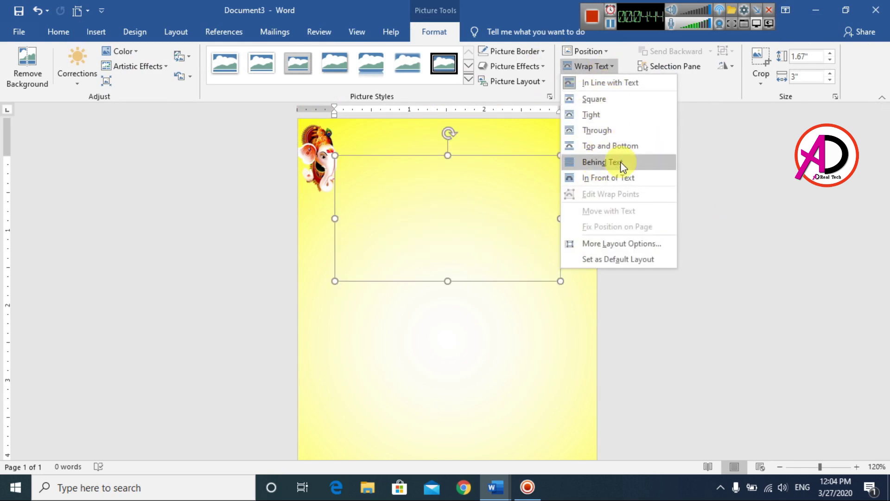
click(626, 177)
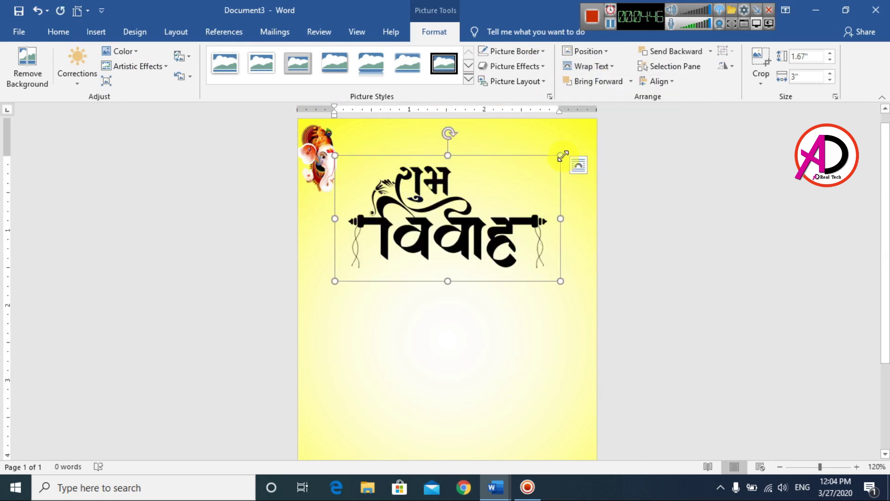
drag(562, 155, 533, 181)
drag(442, 208, 415, 179)
mouse_move(507, 134)
mouse_down()
mouse_move(491, 137)
mouse_move(501, 139)
mouse_up()
drag(428, 192, 422, 192)
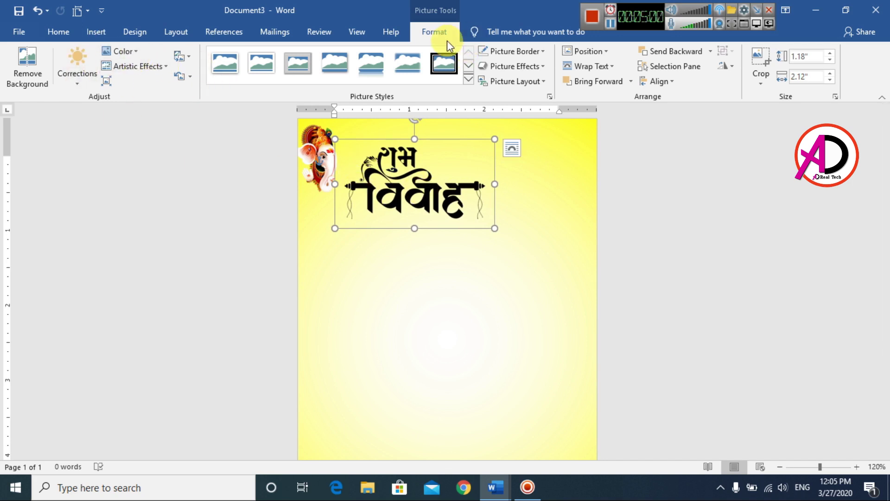
click(123, 51)
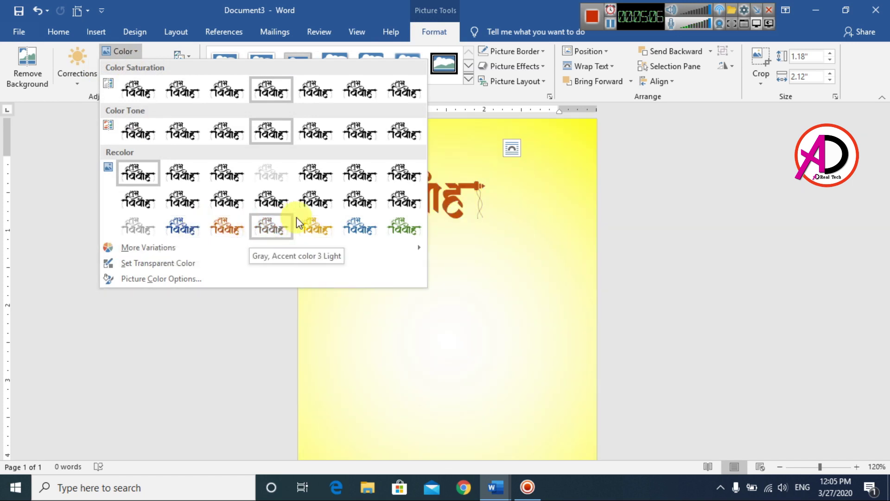
click(220, 228)
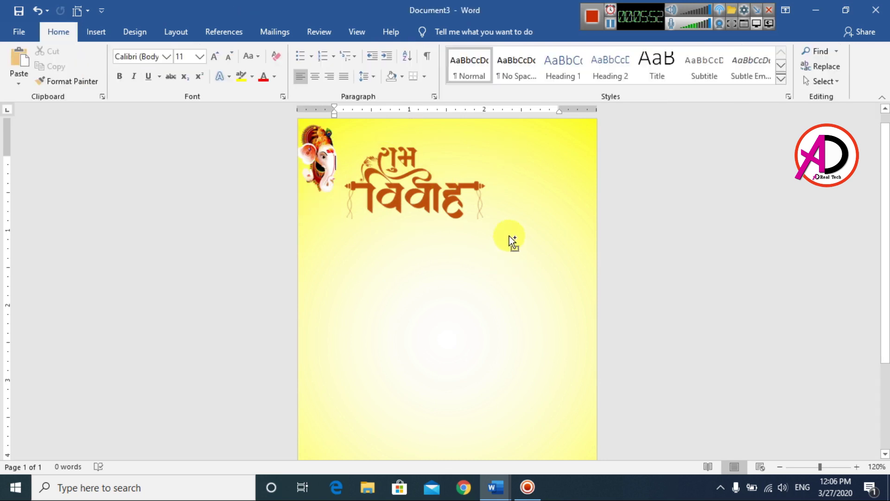
- Insert the bride-and-groom picture 1212
scroll(517, 258, down, 3)
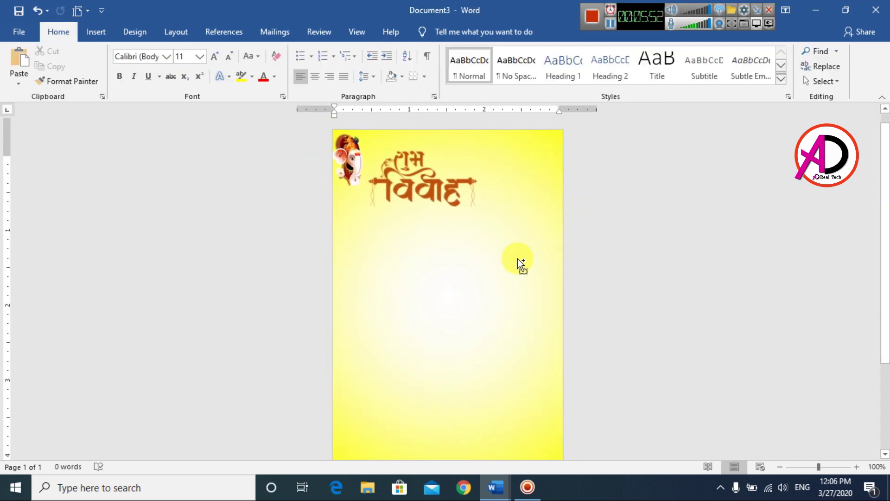
scroll(518, 258, up, 1)
scroll(480, 223, up, 1)
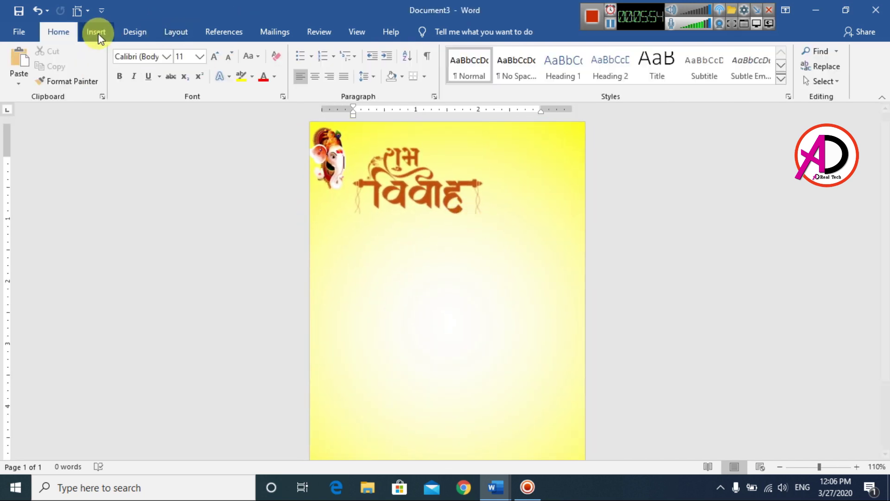
click(96, 32)
click(146, 53)
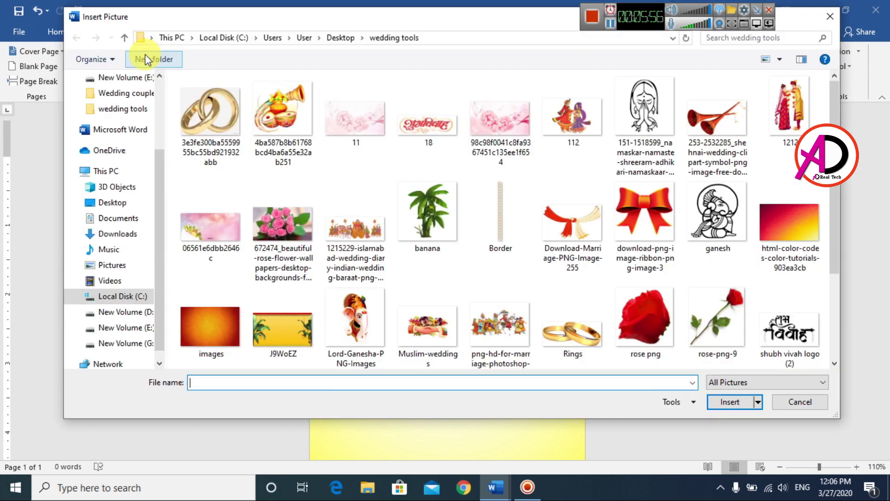
click(788, 111)
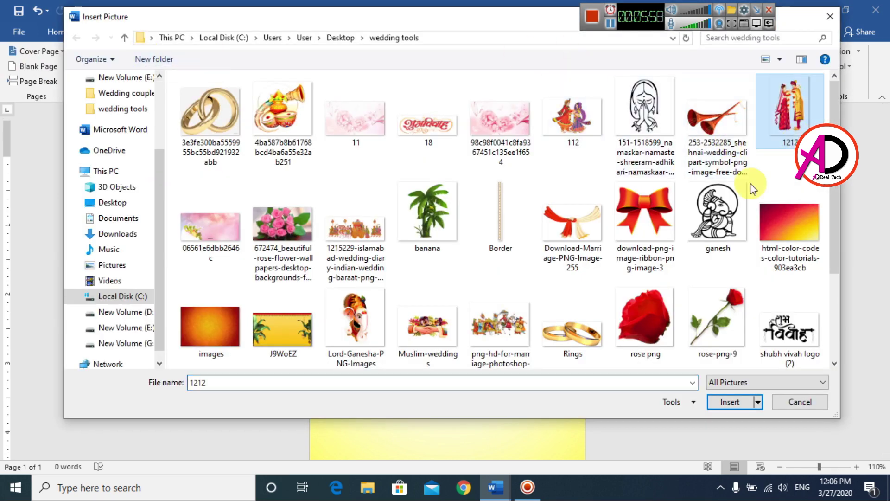
scroll(789, 177, down, 3)
scroll(793, 171, up, 3)
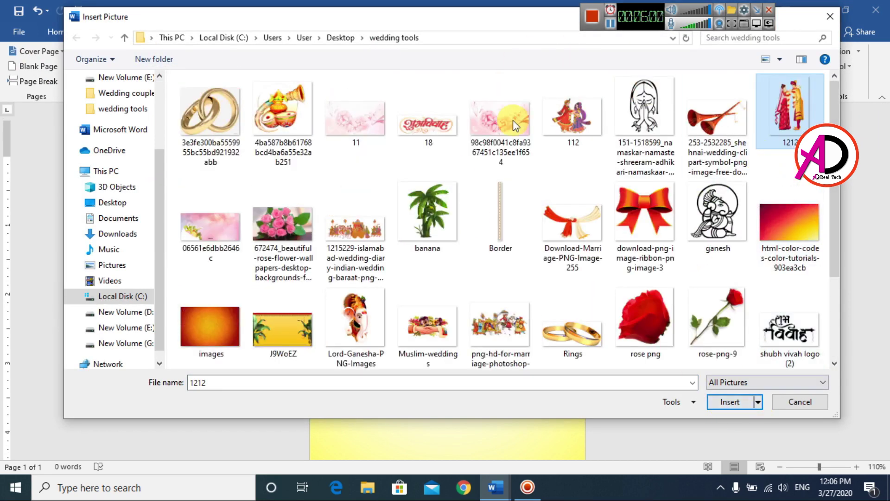
click(730, 403)
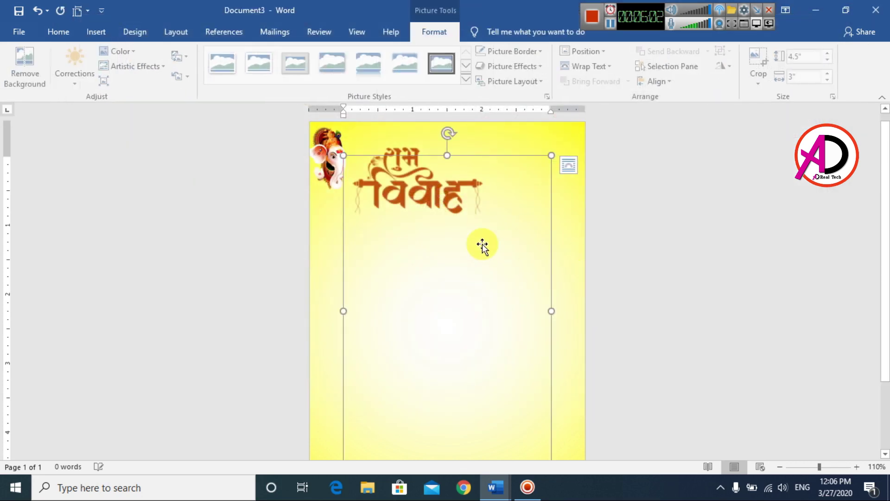
- Set it In Front of Text, sized about 2.12 by 1.42 inches at the top-right
click(586, 66)
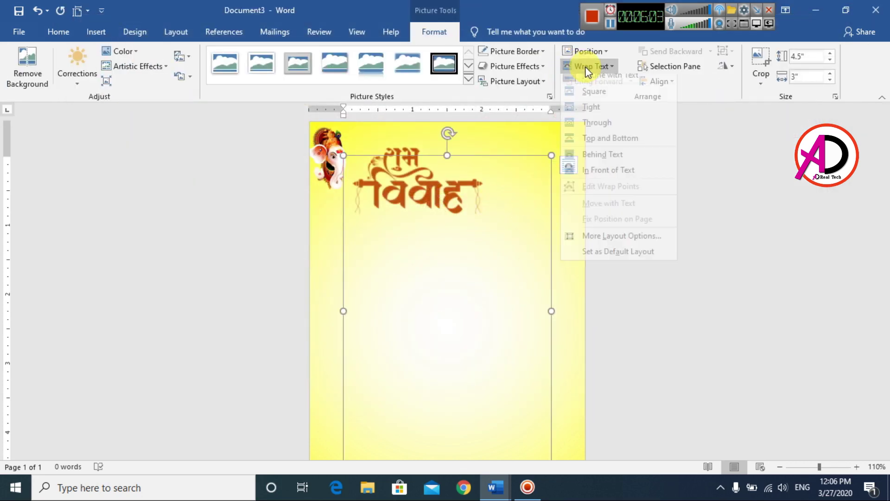
click(609, 178)
drag(551, 155, 580, 118)
mouse_move(562, 175)
mouse_down()
mouse_move(548, 197)
mouse_move(566, 179)
mouse_move(548, 181)
mouse_up()
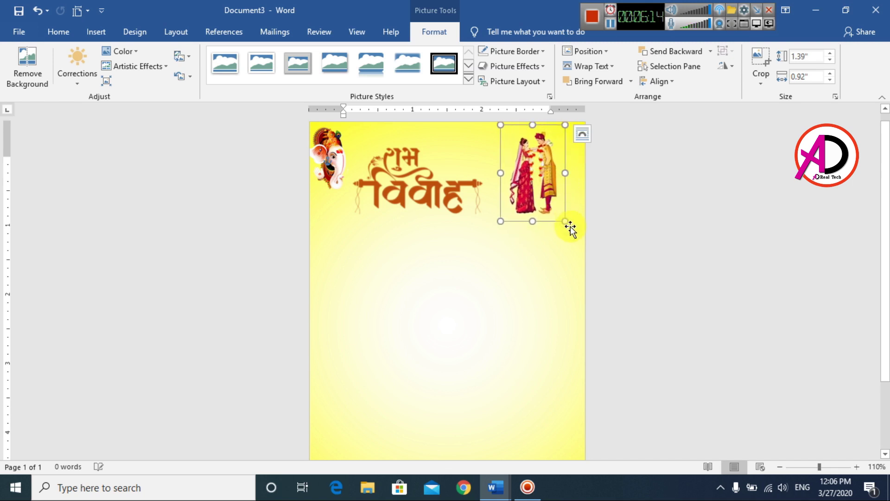
drag(566, 221, 579, 242)
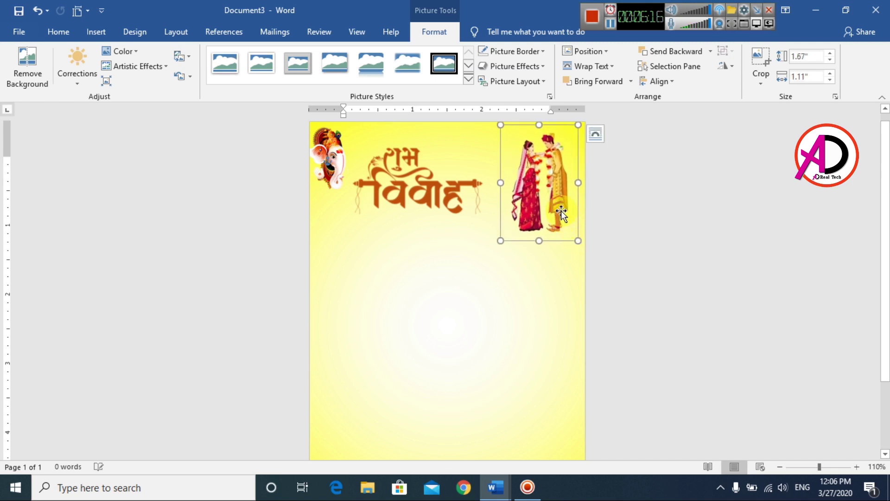
click(559, 222)
drag(576, 143, 587, 125)
drag(567, 206, 558, 204)
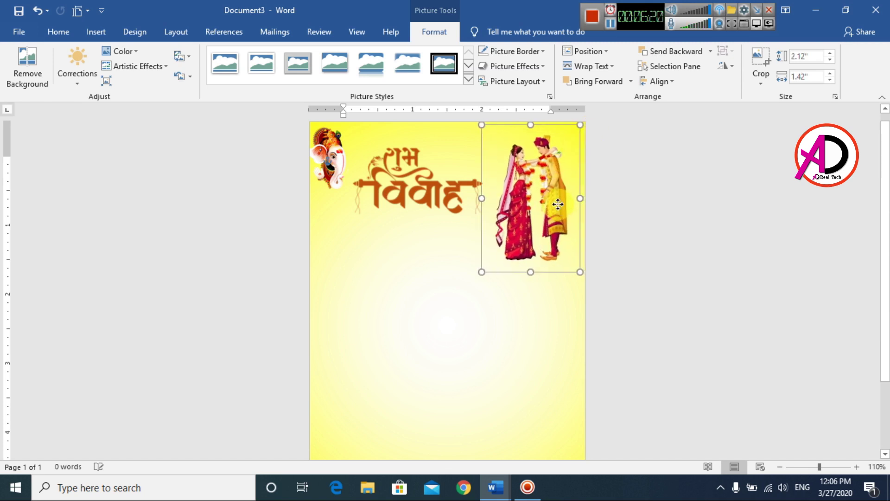
click(624, 202)
ctrl+scroll(674, 280, down, 6)
ctrl+scroll(674, 284, up, 6)
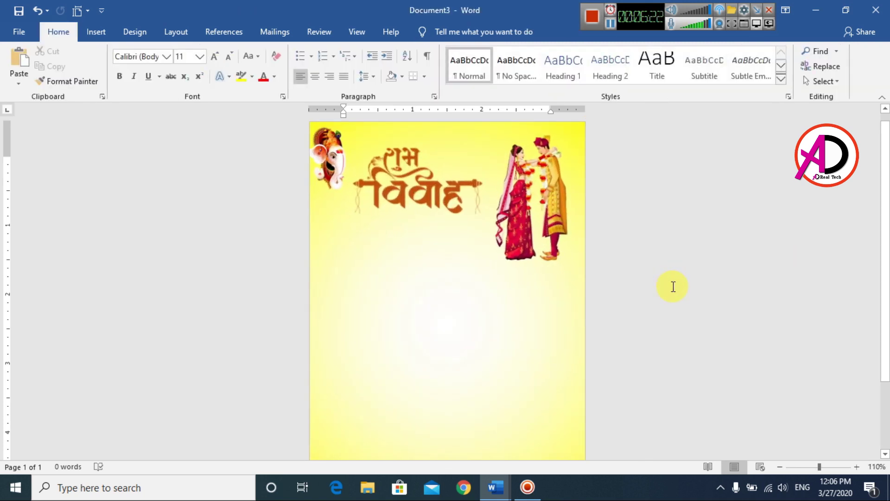
ctrl+scroll(673, 291, down, 2)
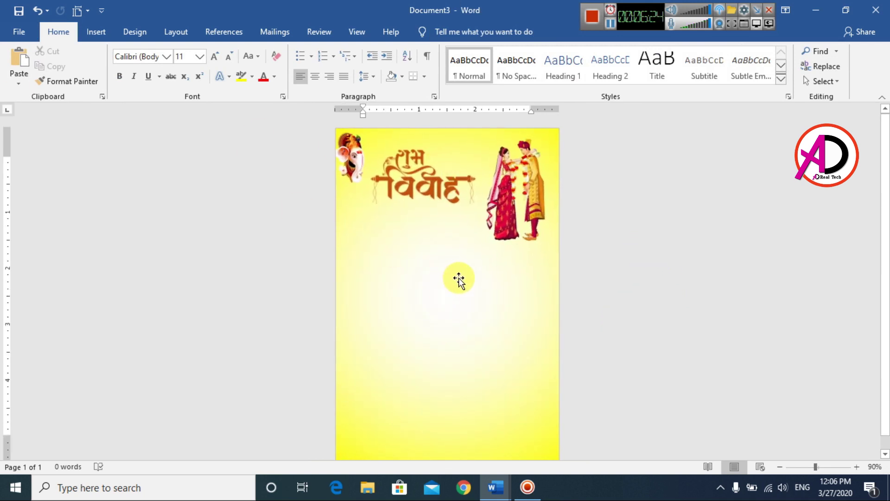
- Draw a box below Ganesha on the left and round its top-left and bottom-right corners
ctrl+scroll(610, 334, up, 2)
click(96, 32)
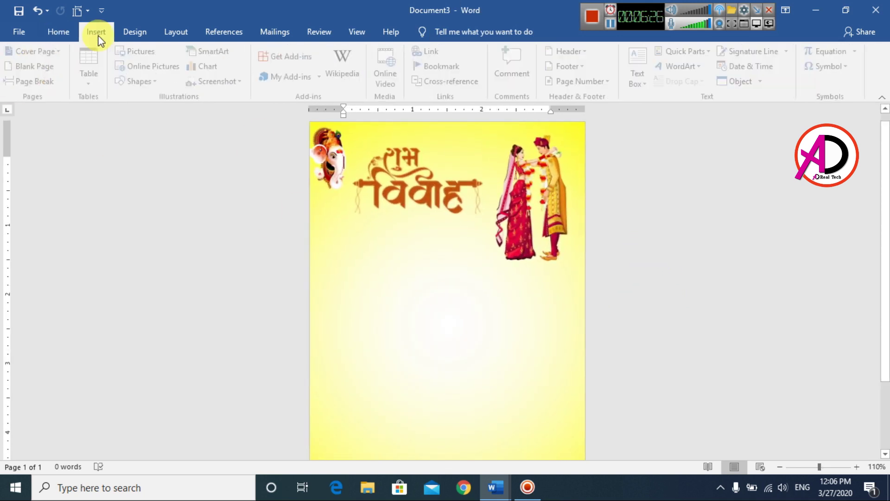
click(141, 81)
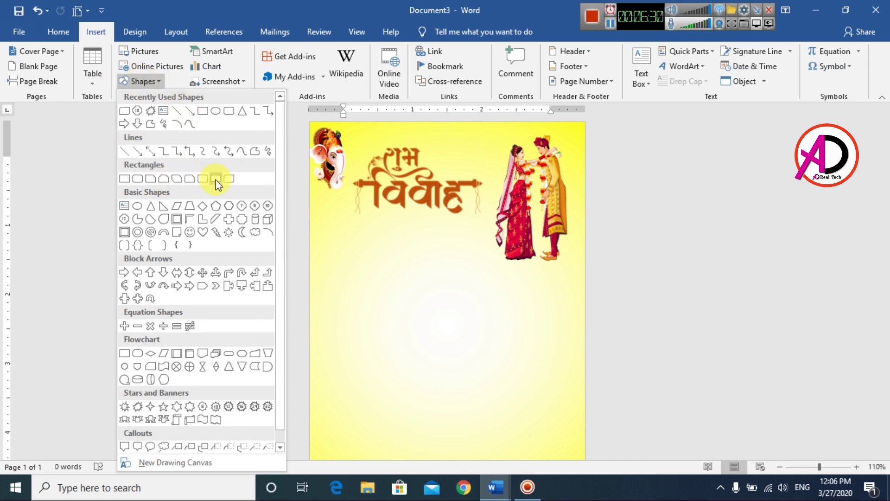
click(227, 179)
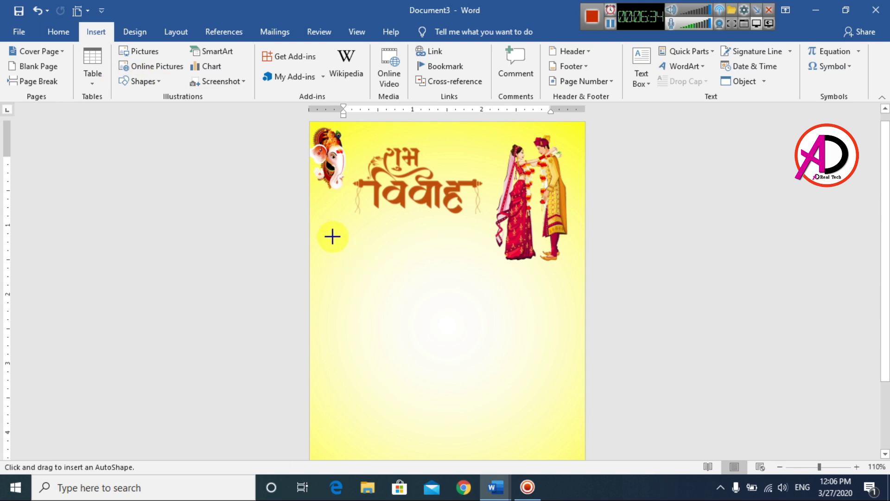
mouse_move(331, 232)
mouse_down()
mouse_move(379, 270)
mouse_move(403, 276)
mouse_up()
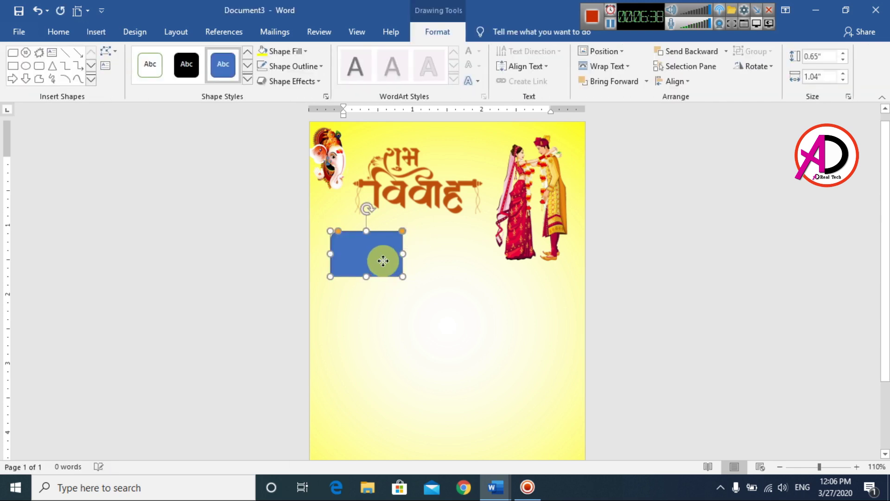
drag(340, 235, 345, 236)
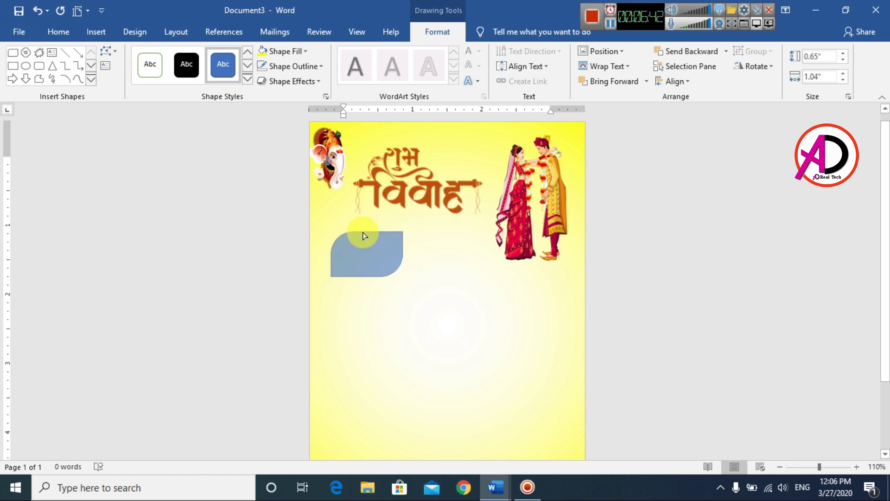
drag(365, 236, 365, 236)
click(474, 322)
scroll(474, 322, up, 2)
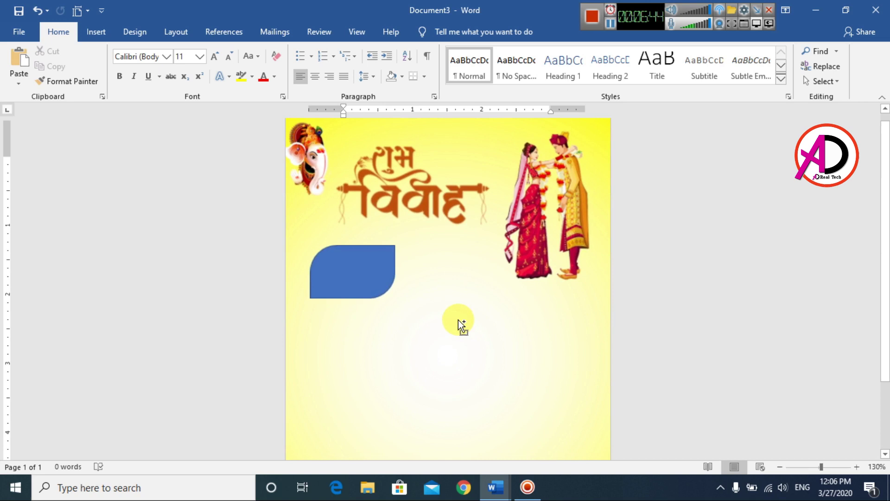
click(373, 276)
- Fill the rounded box with dark navy and give it a green outline
click(429, 35)
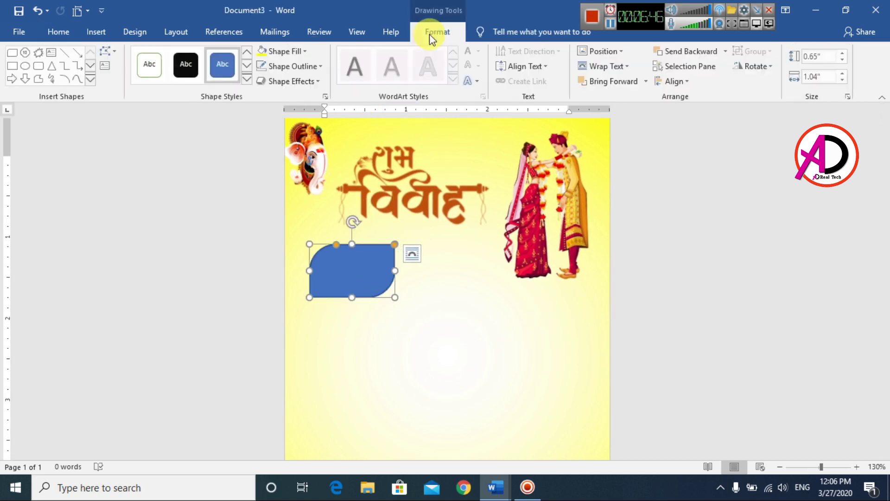
click(300, 51)
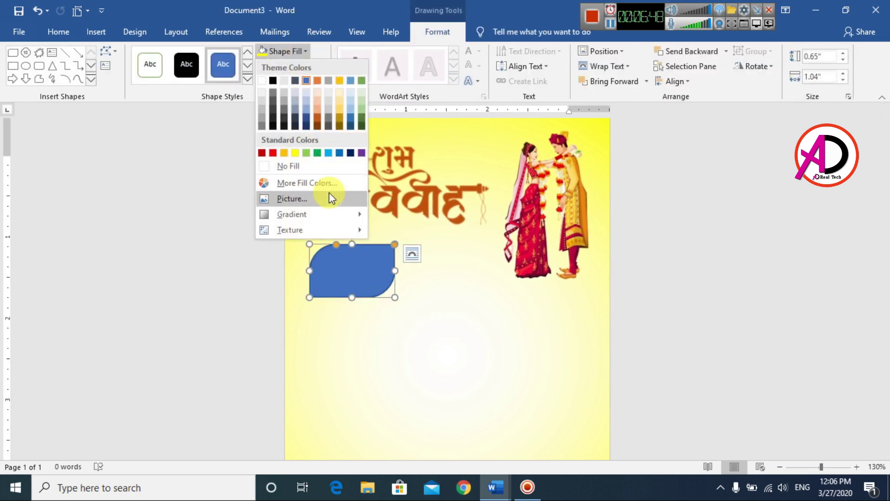
click(362, 153)
click(296, 66)
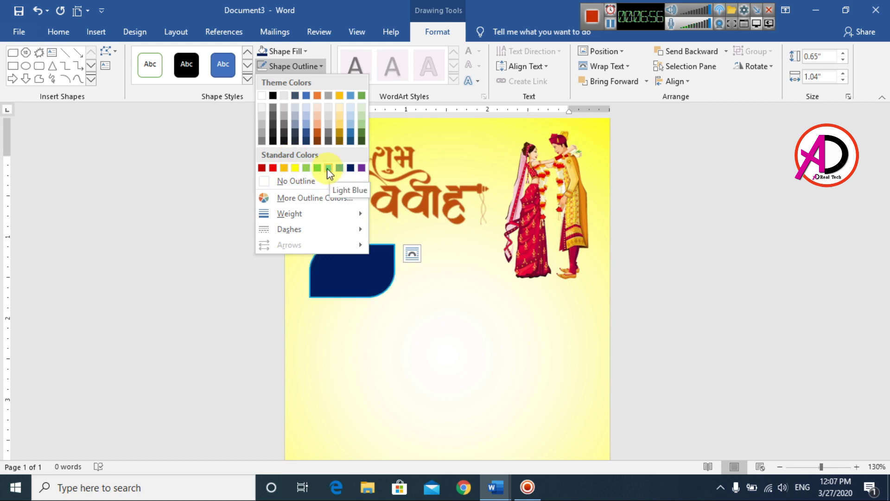
click(321, 171)
click(437, 260)
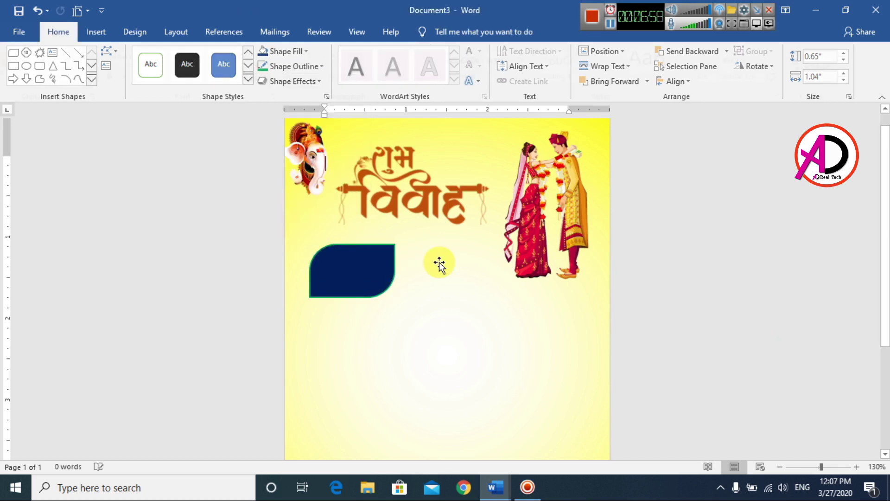
scroll(497, 306, down, 1)
scroll(497, 306, up, 3)
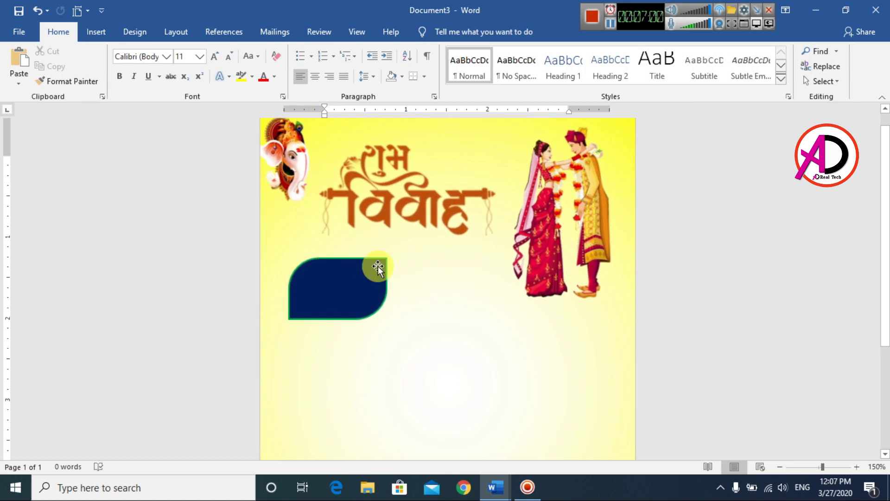
- Change the navy box's outline from green to red
click(384, 290)
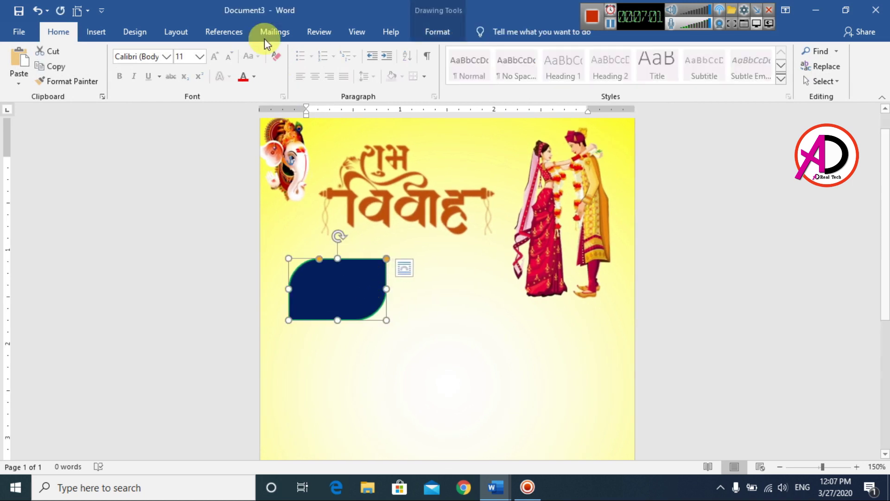
click(438, 32)
click(298, 60)
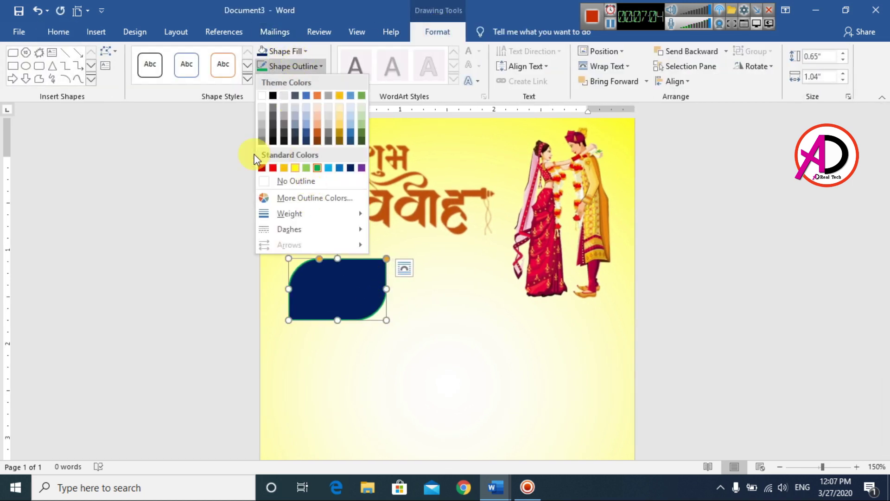
click(272, 168)
click(755, 308)
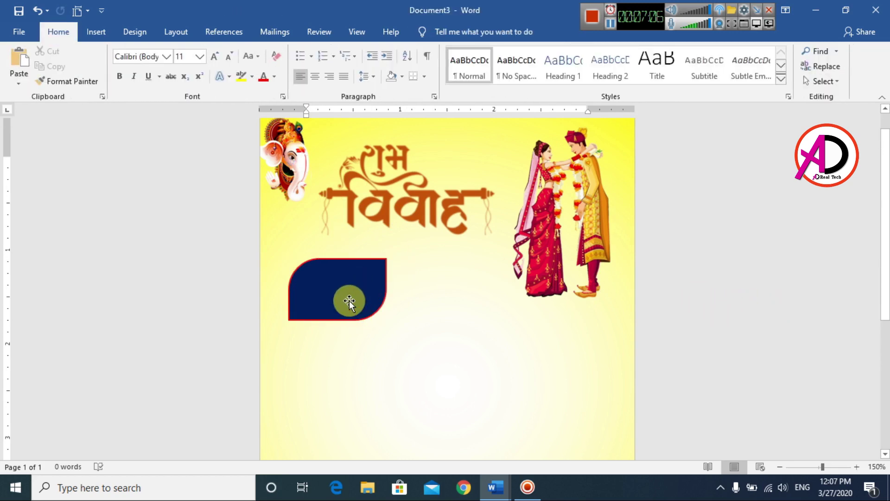
scroll(348, 307, down, 3)
scroll(349, 306, up, 3)
scroll(350, 318, down, 2)
scroll(350, 318, up, 2)
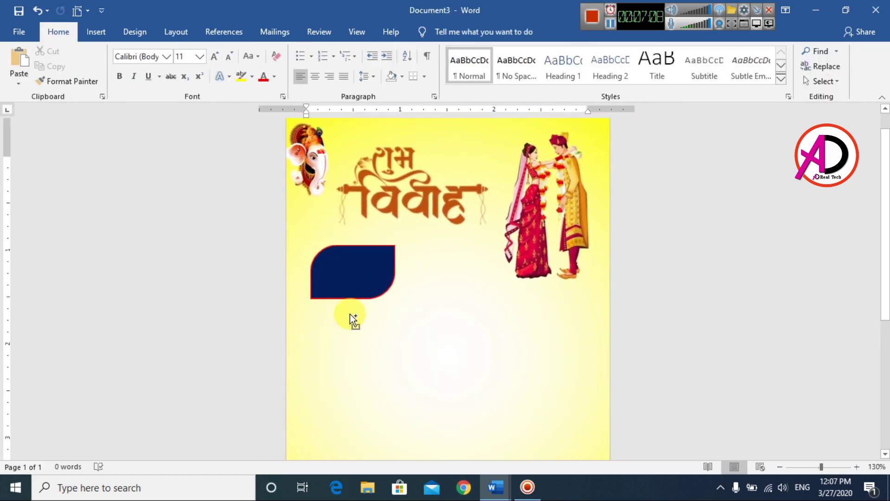
scroll(390, 337, down, 4)
scroll(390, 337, up, 3)
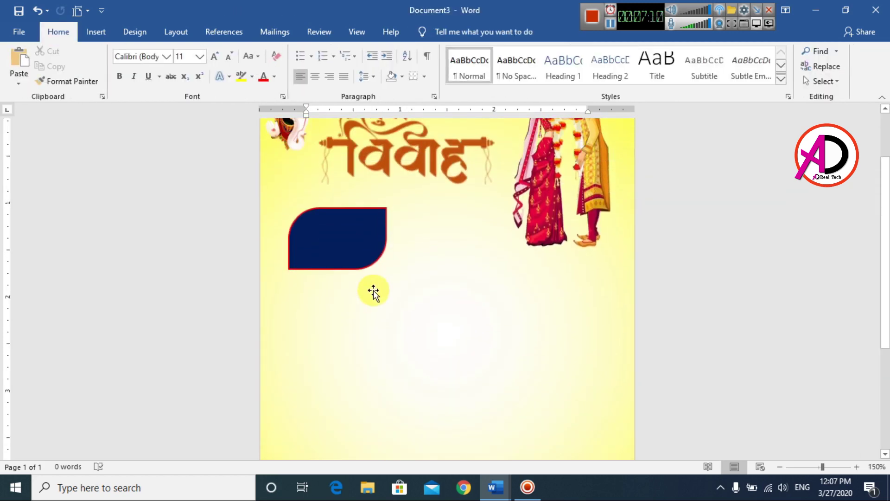
click(360, 250)
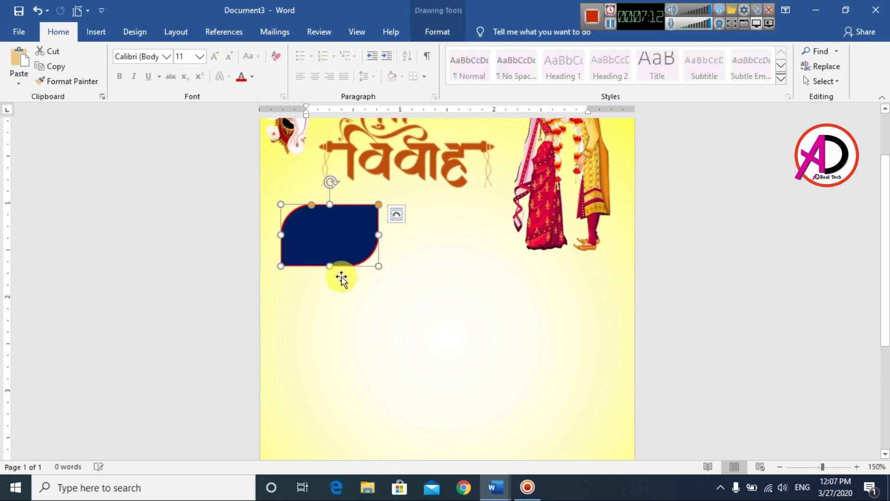
- Duplicate the navy box with Ctrl+D and place the copy lower right of the original
key(ctrl+d)
drag(358, 259, 519, 301)
drag(347, 255, 374, 251)
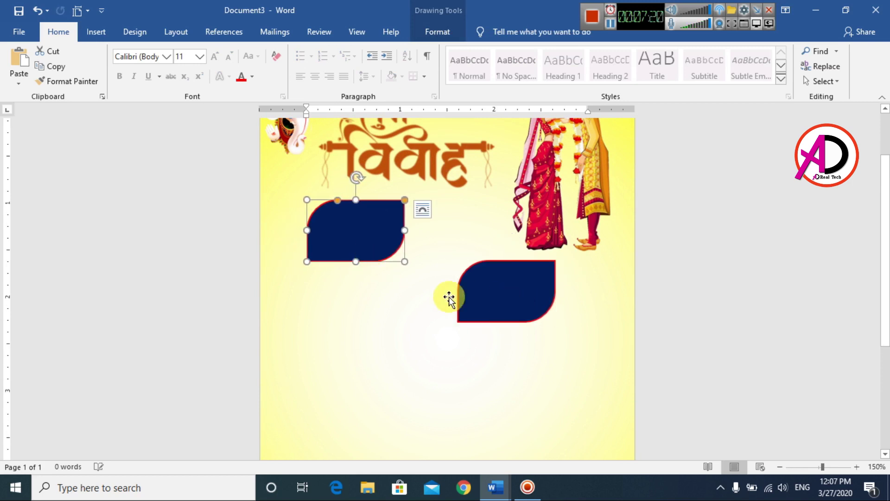
drag(483, 307, 491, 308)
drag(377, 249, 377, 252)
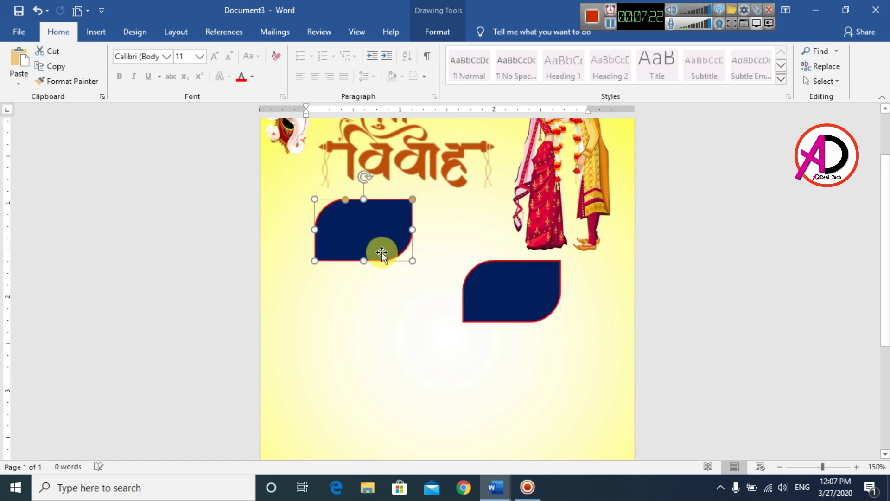
click(660, 322)
scroll(660, 322, up, 1)
scroll(559, 333, down, 5)
scroll(556, 328, up, 4)
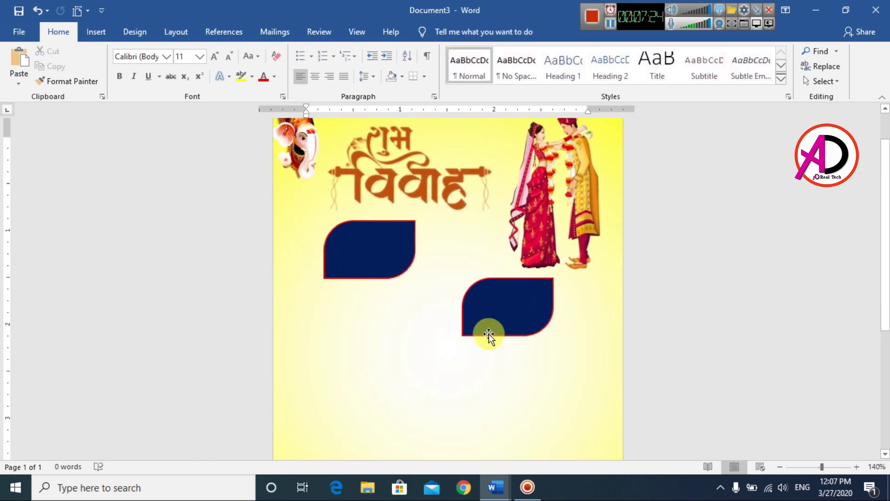
scroll(423, 321, up, 1)
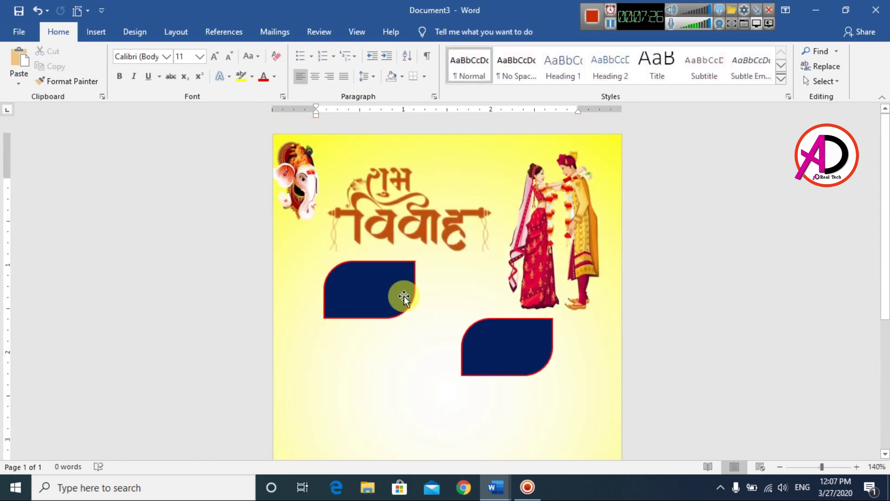
click(96, 35)
- Draw a text box at the top centre of the card and apply the No Spacing style
click(135, 82)
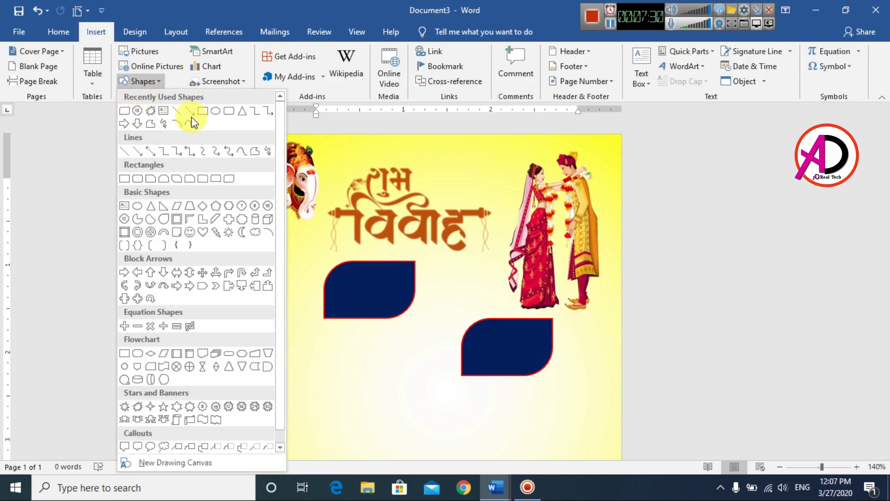
click(163, 110)
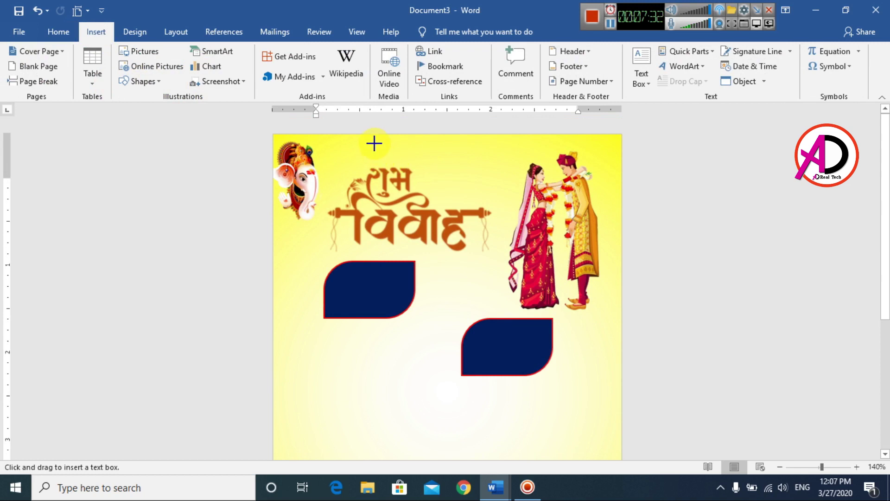
drag(516, 161, 517, 163)
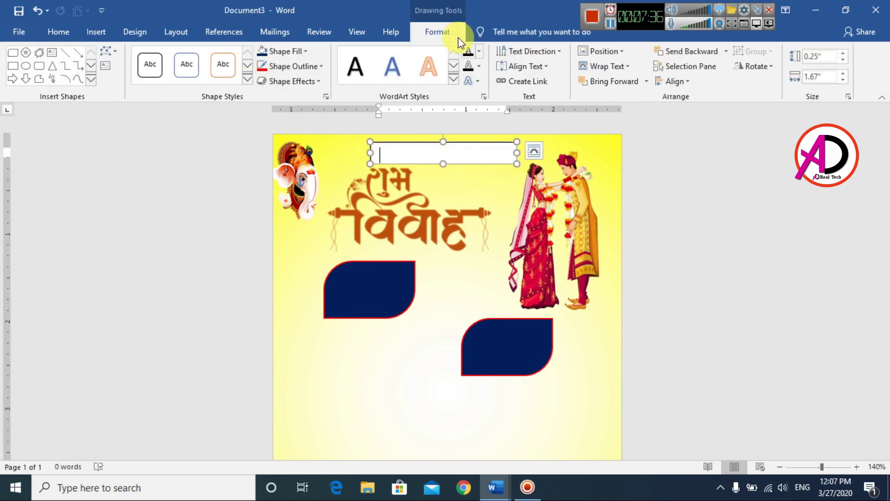
click(49, 34)
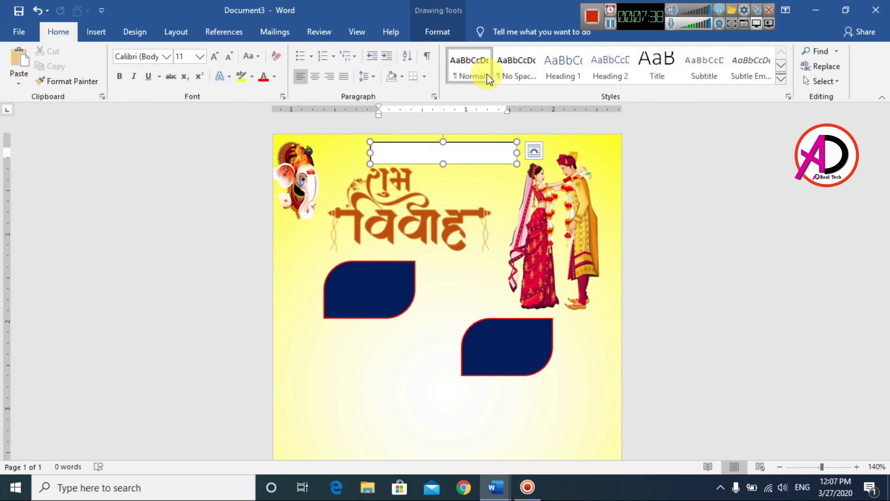
click(529, 74)
- Copy the line '।। श्री गणेशाय नमः ।।' from the wedding text and paste it into the box
mouse_move(504, 485)
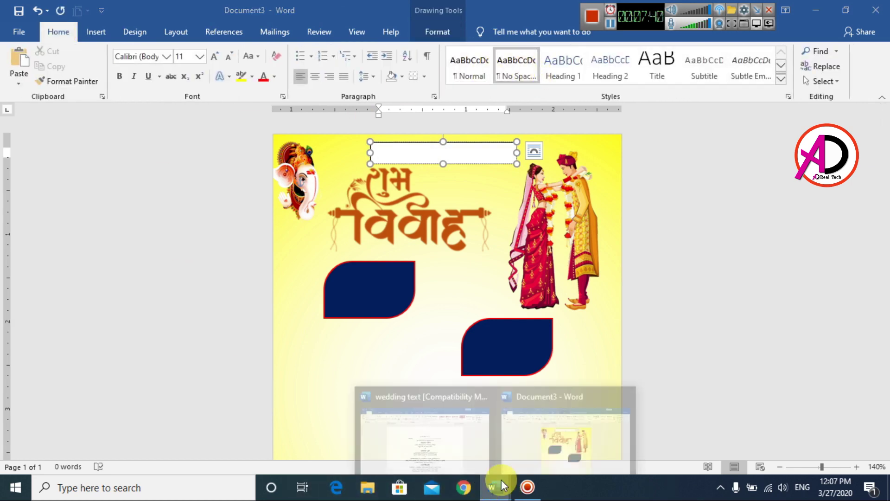
click(424, 438)
scroll(441, 322, down, 1)
scroll(449, 268, up, 1)
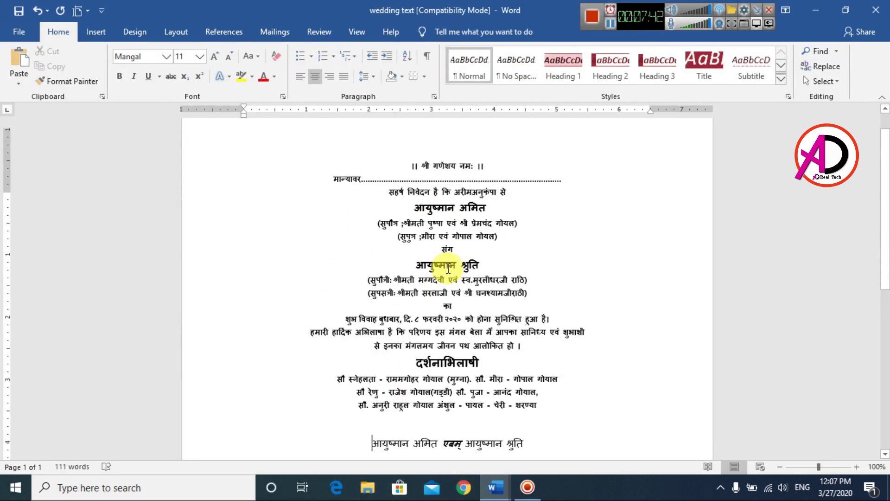
scroll(436, 241, up, 1)
scroll(440, 246, down, 1)
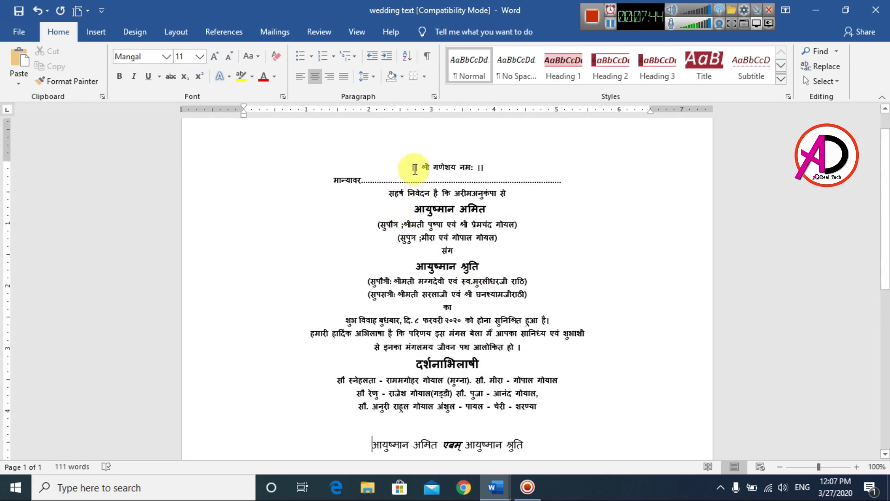
drag(414, 168, 488, 168)
key(ctrl+c)
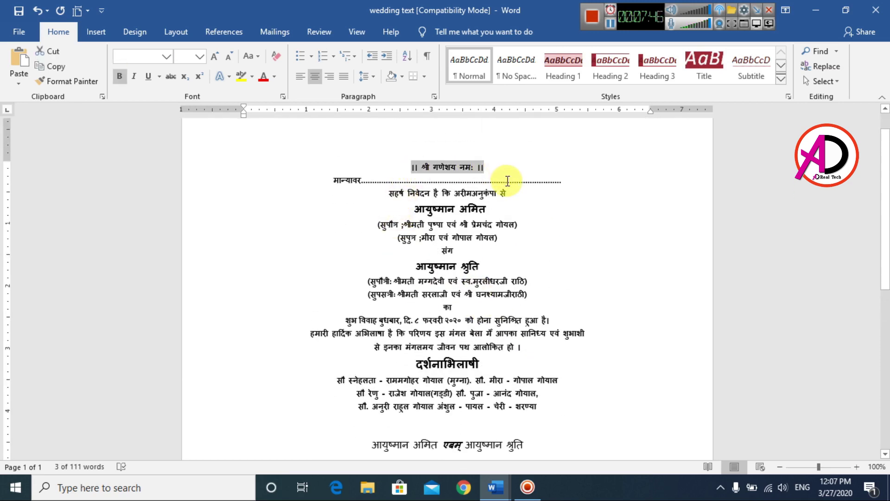
key(alt+Tab)
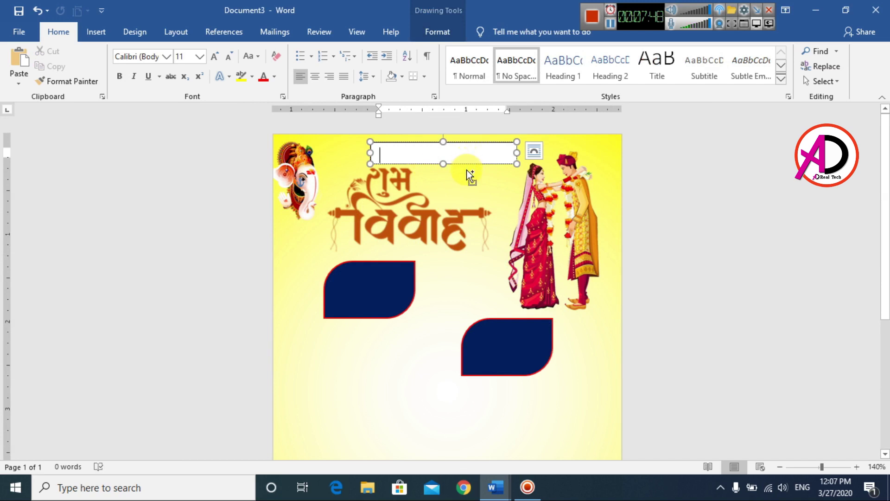
key(ctrl+v)
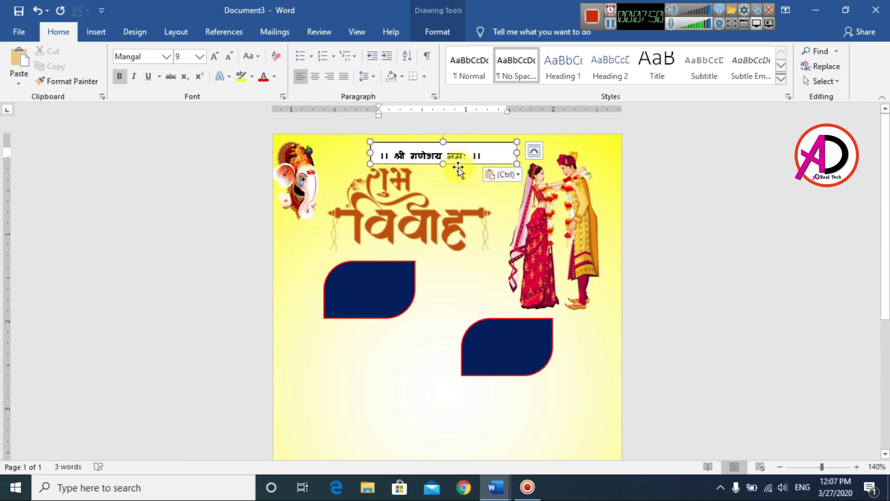
- Make the salutation text box taller and set it to No Fill and No Outline
drag(445, 164, 472, 140)
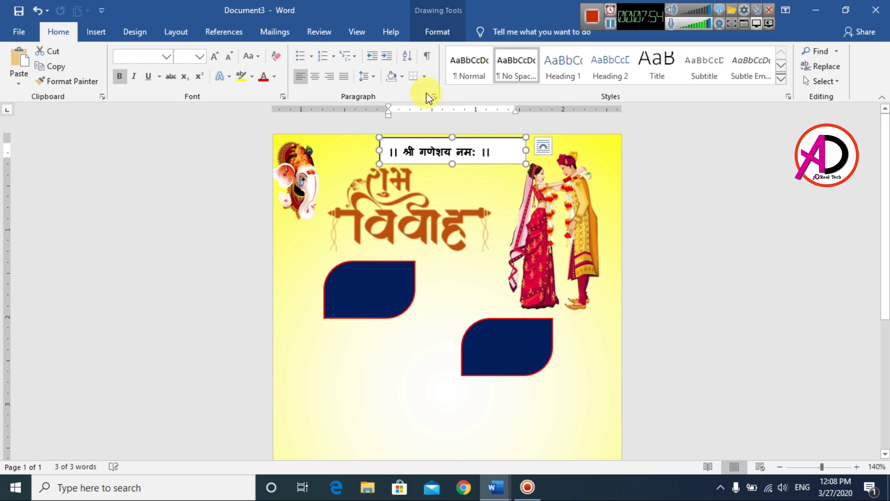
click(444, 152)
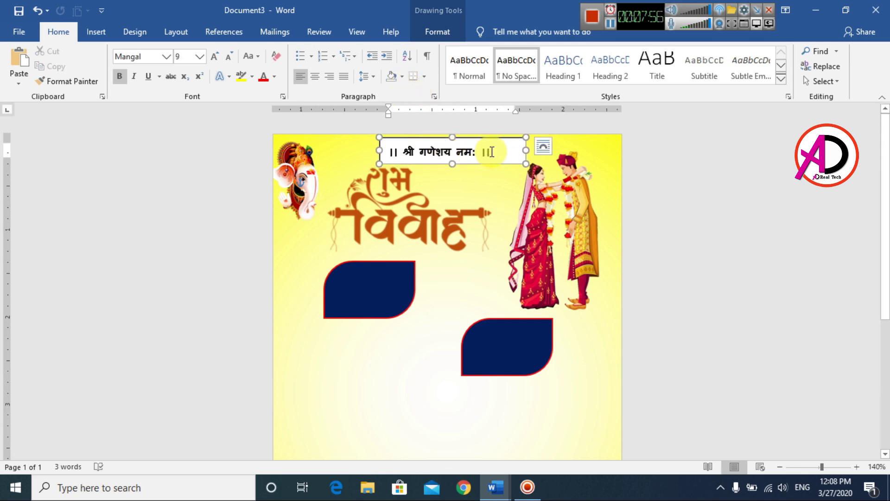
click(462, 137)
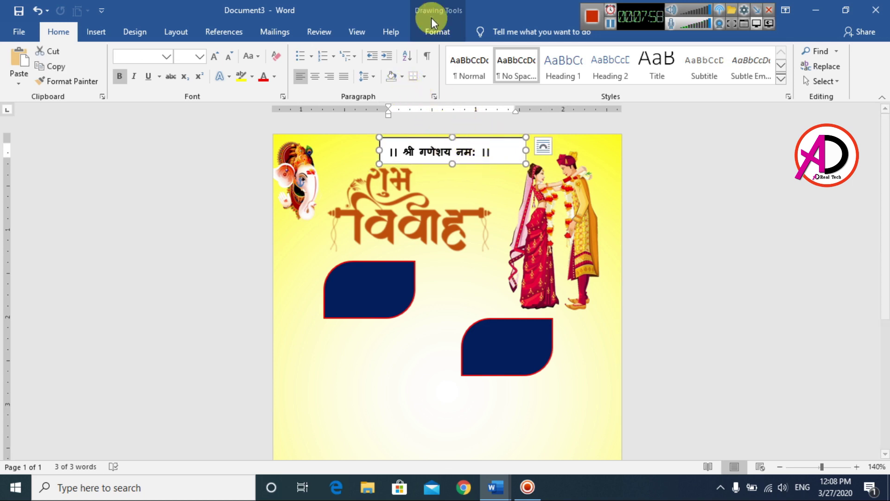
click(431, 34)
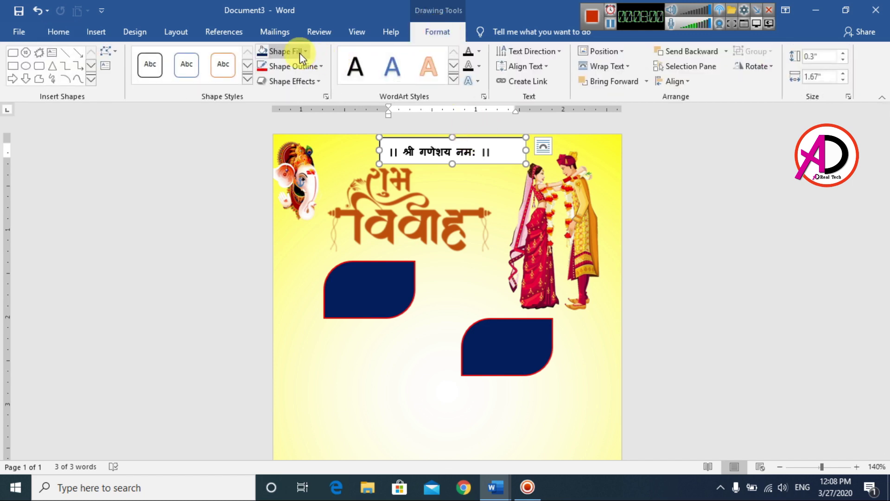
click(299, 52)
click(302, 167)
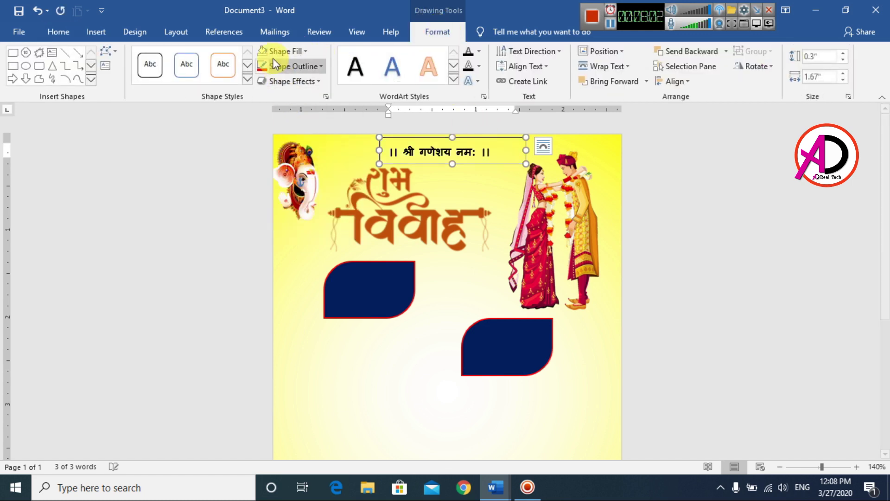
click(291, 66)
click(291, 182)
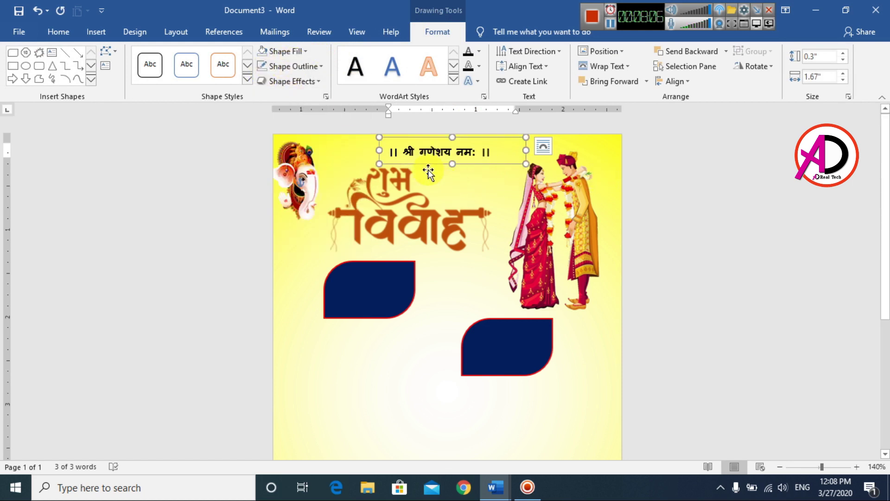
- Colour the salutation line dark red and narrow its text box
triple_click(436, 152)
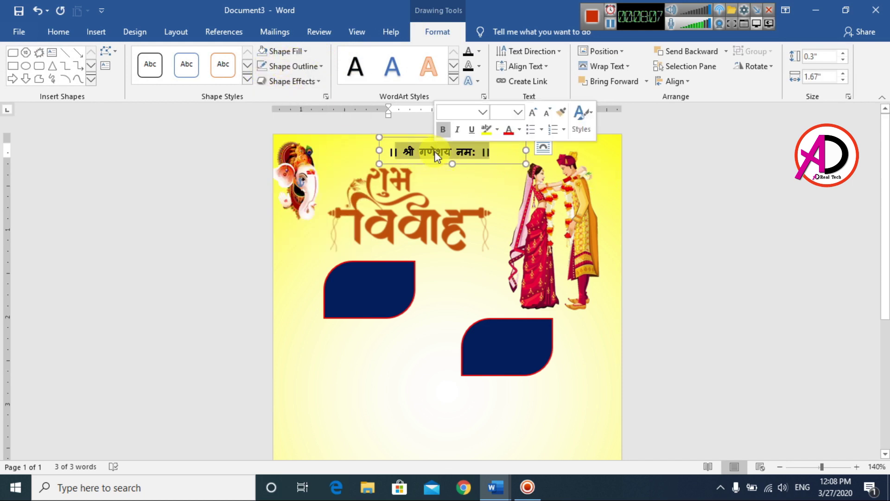
click(481, 51)
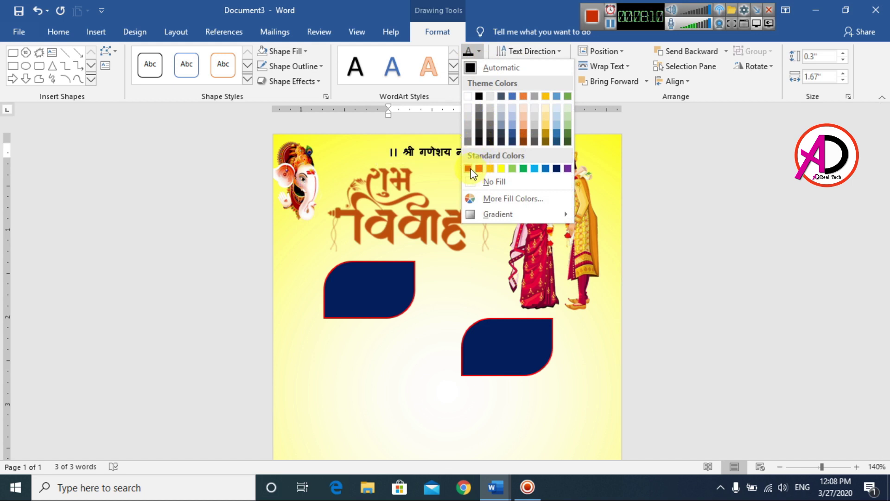
click(468, 168)
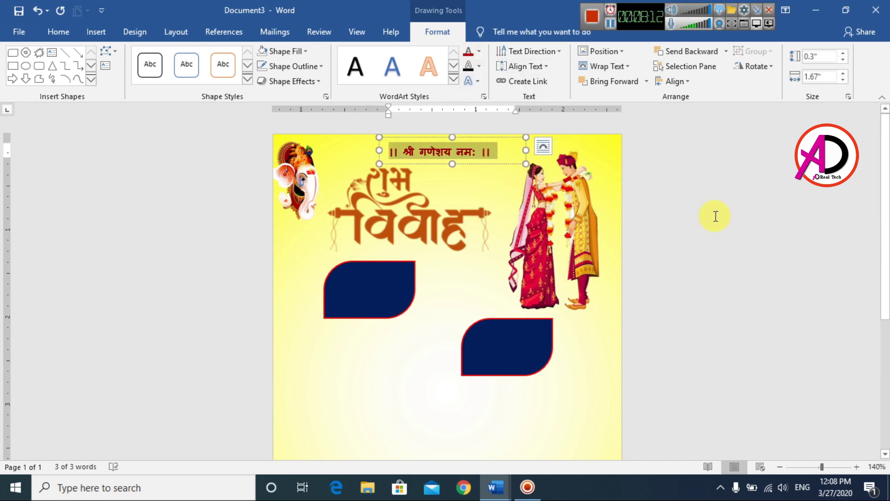
drag(521, 150, 514, 150)
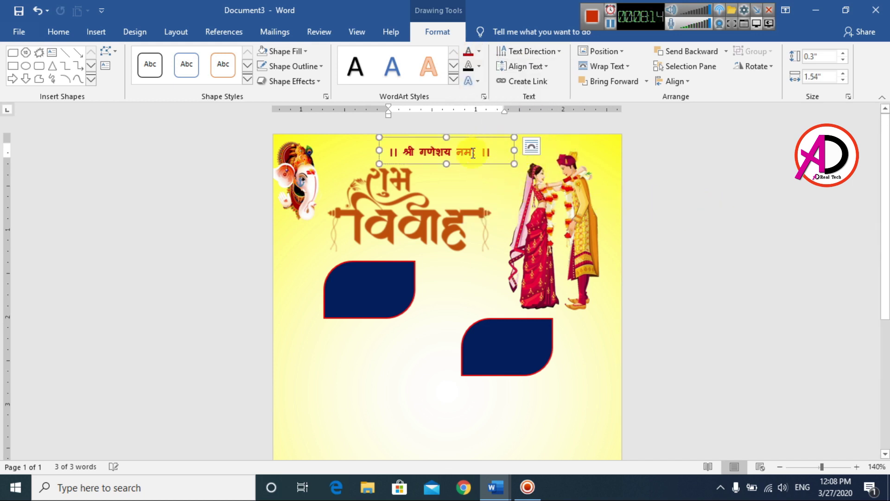
click(498, 179)
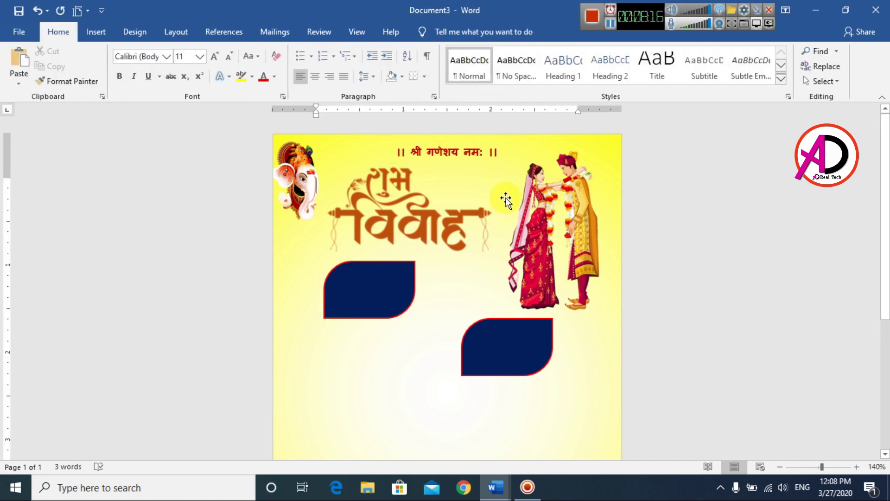
scroll(550, 271, down, 3)
scroll(551, 270, up, 3)
scroll(487, 274, down, 7)
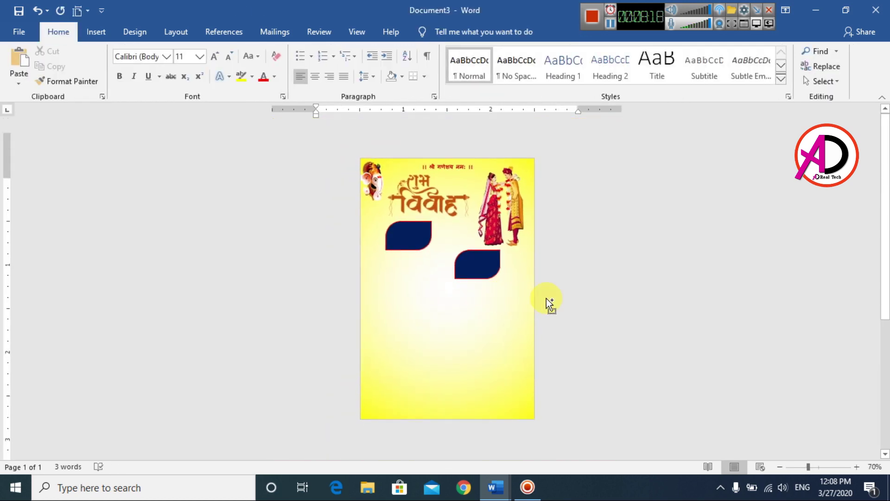
scroll(549, 304, up, 8)
scroll(567, 304, up, 1)
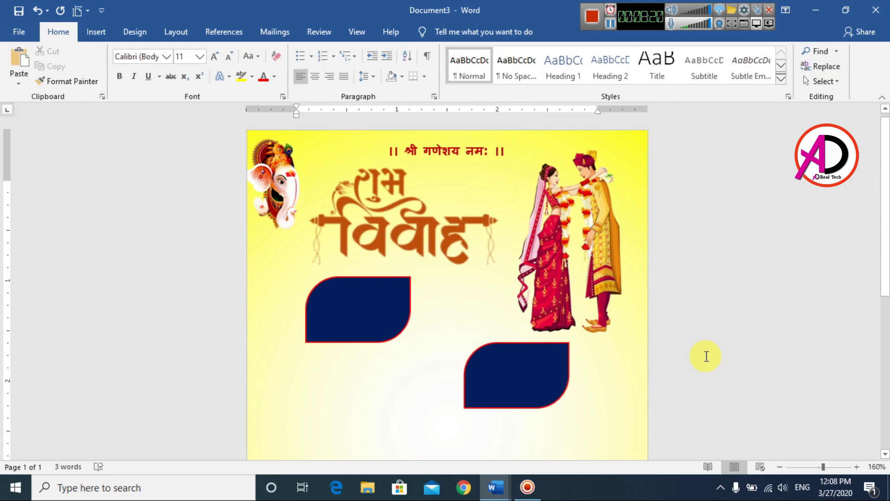
- Draw an empty text box inside the upper-left navy rounded box
click(99, 32)
click(139, 82)
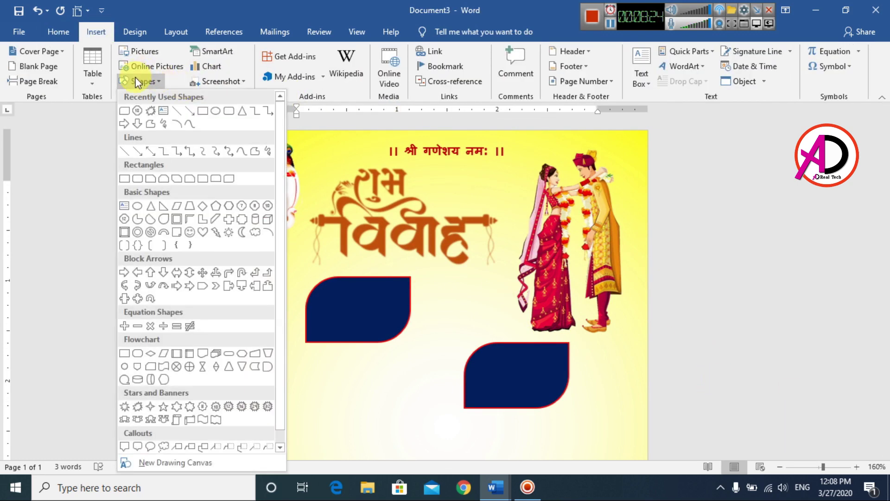
click(162, 113)
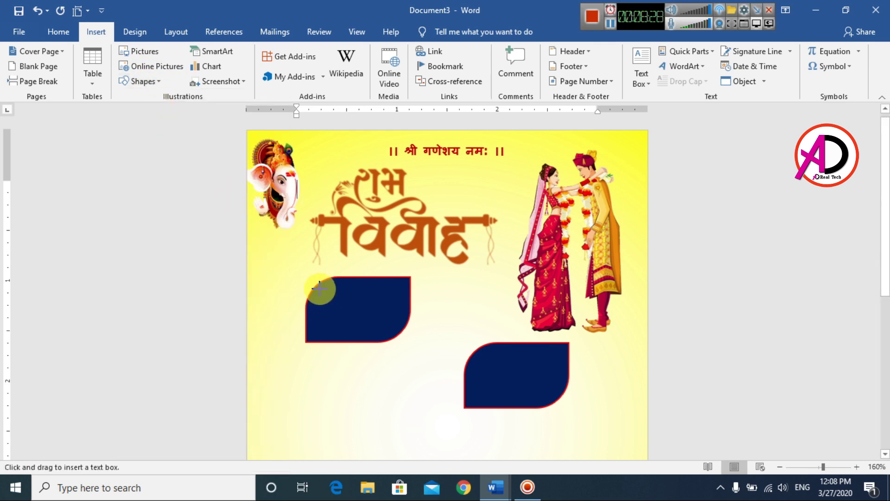
drag(320, 288, 400, 334)
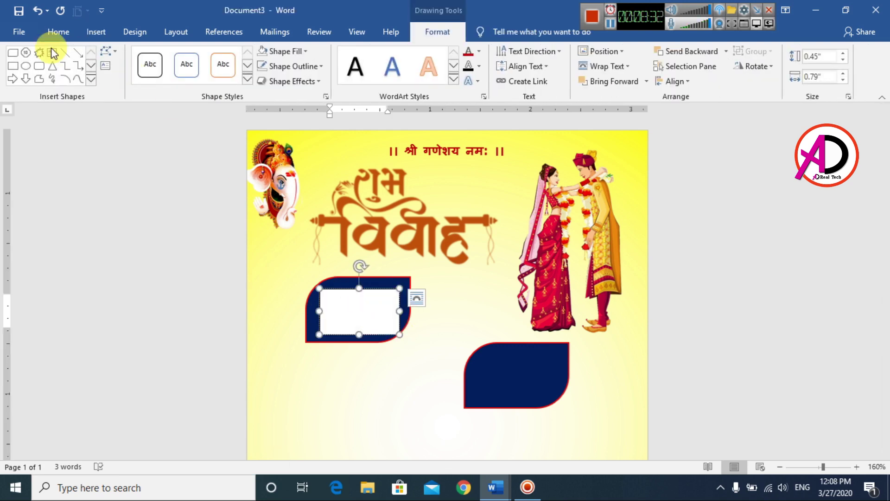
click(58, 32)
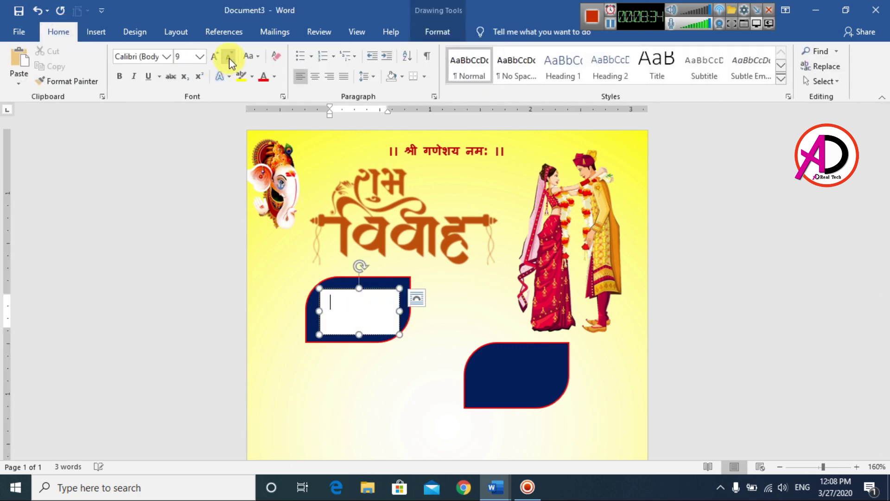
- Paste the letter आ from the wedding text, centred with No Spacing at font size 10
mouse_move(499, 498)
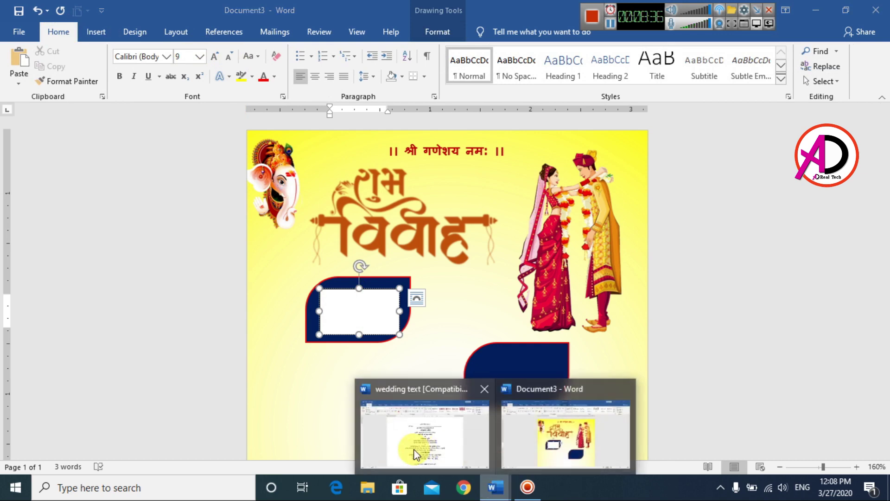
click(413, 449)
drag(414, 211, 425, 209)
key(ctrl+c)
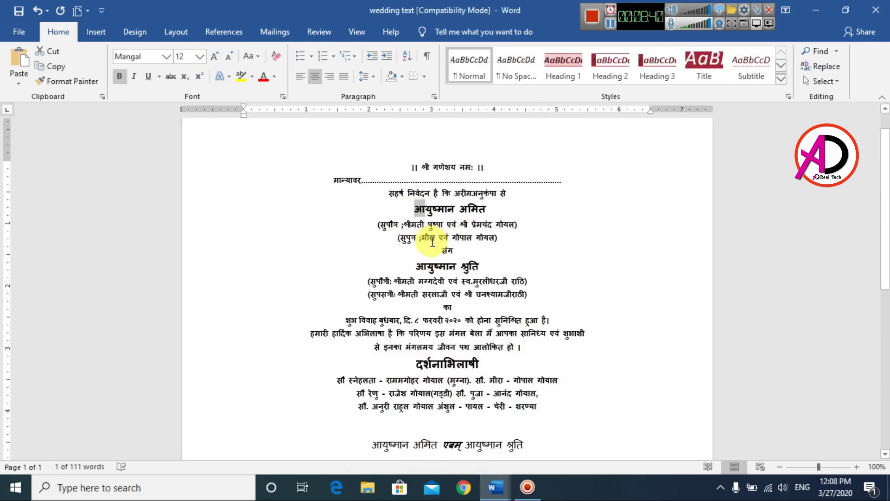
key(alt+Tab)
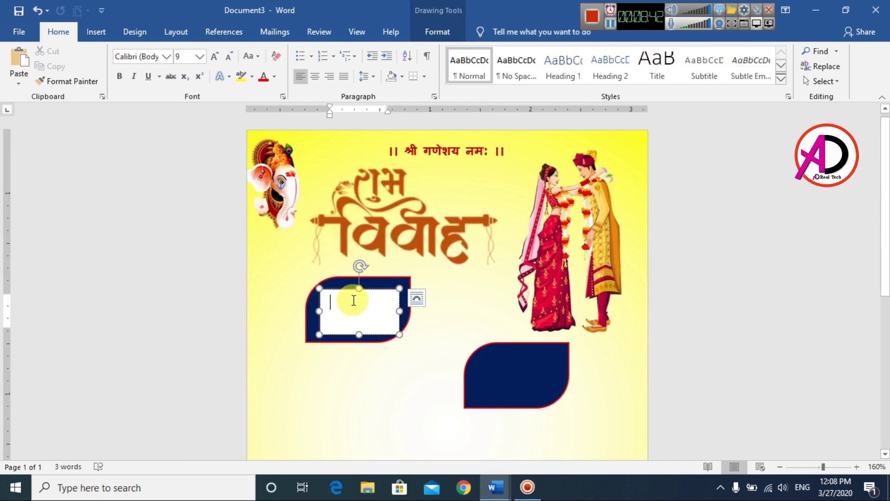
key(ctrl+v)
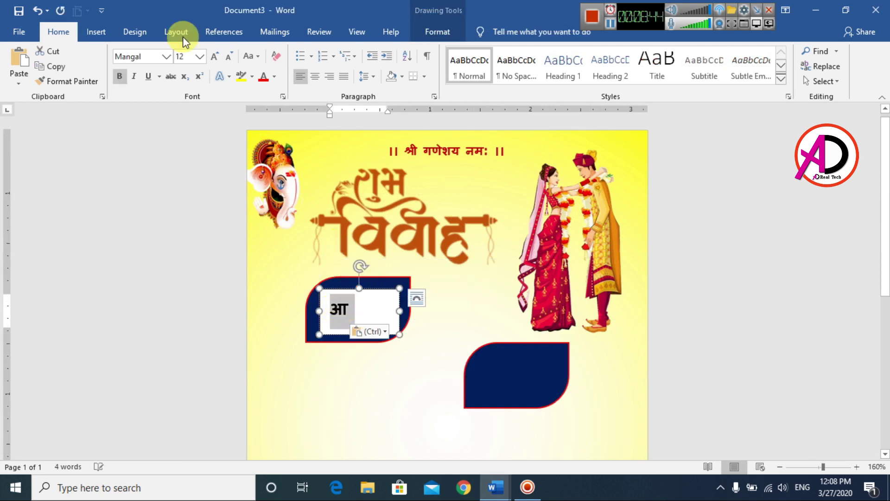
click(315, 76)
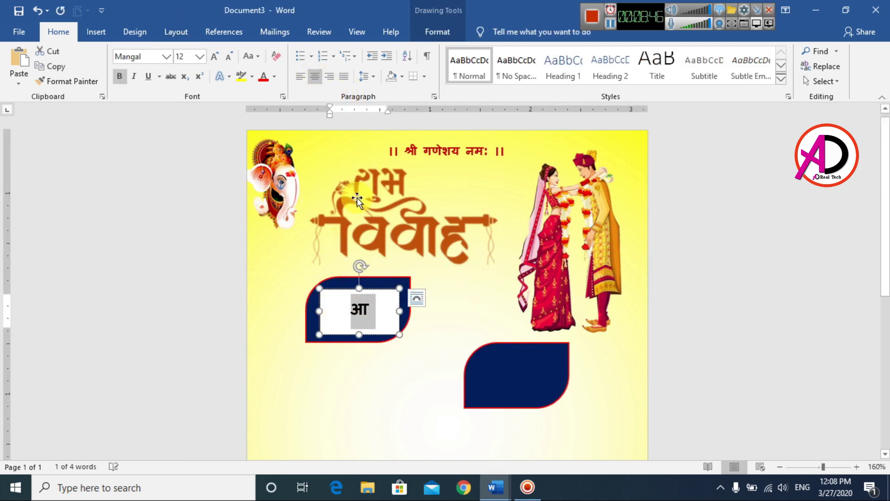
click(351, 313)
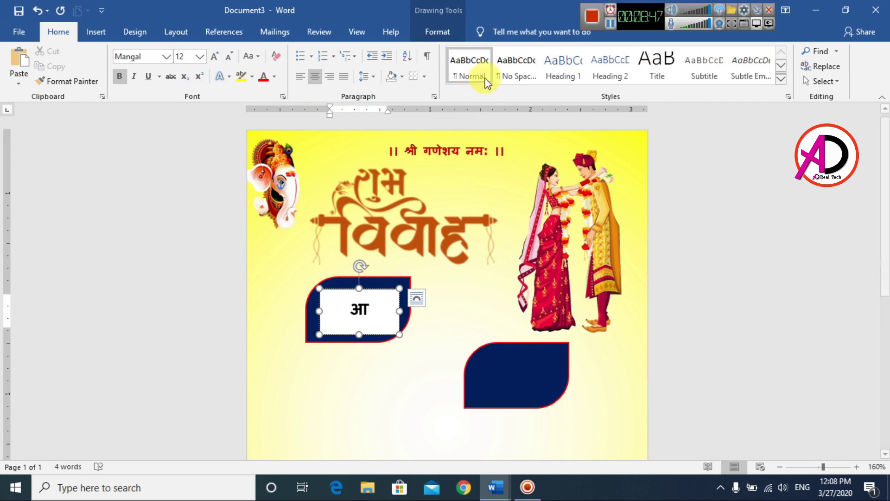
click(516, 68)
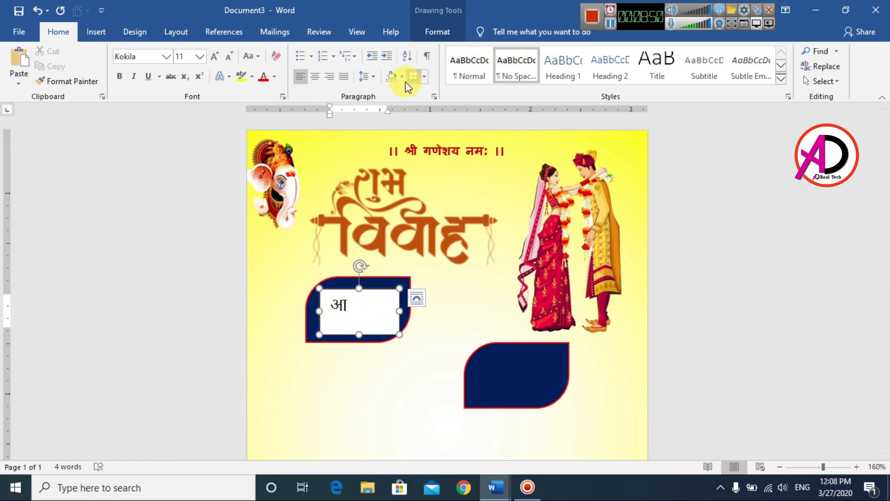
click(316, 77)
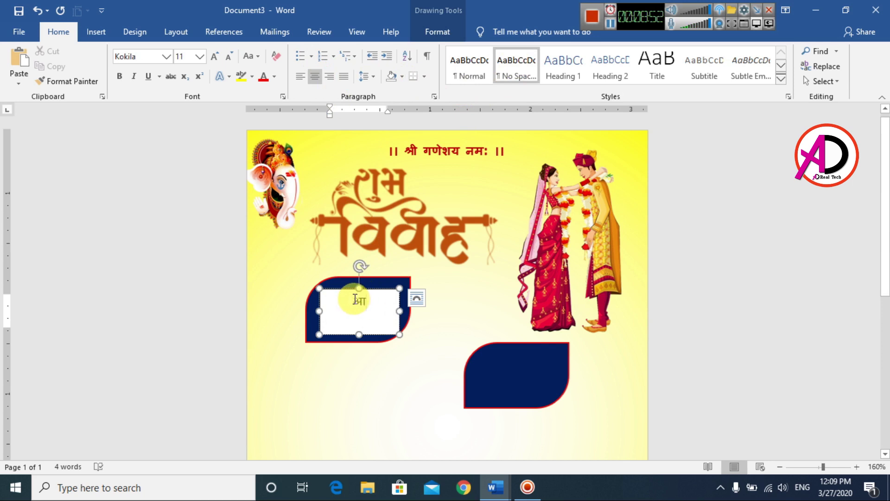
double_click(360, 302)
click(228, 58)
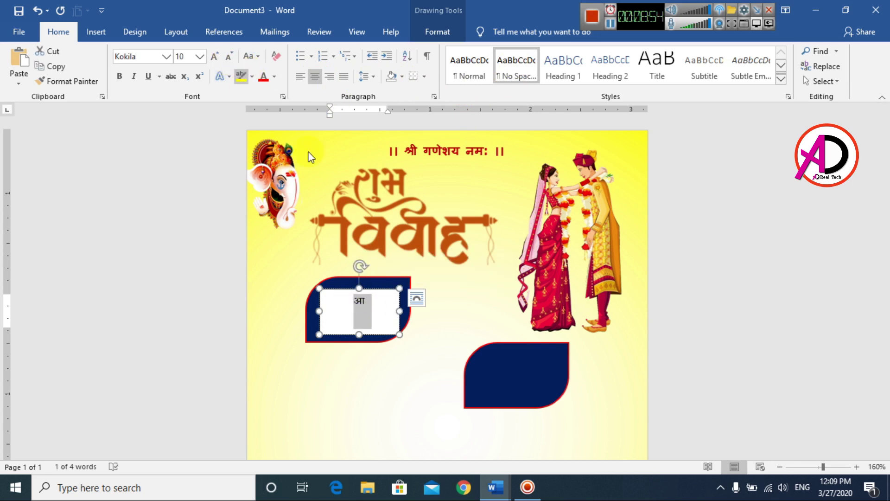
click(376, 304)
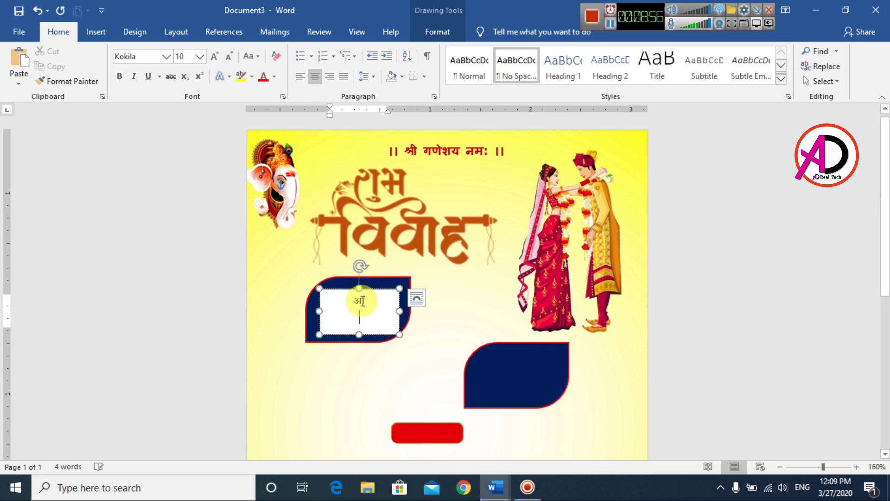
- Paste the groom's name from the wedding text below आ and apply No Spacing to both lines
mouse_move(492, 486)
click(485, 450)
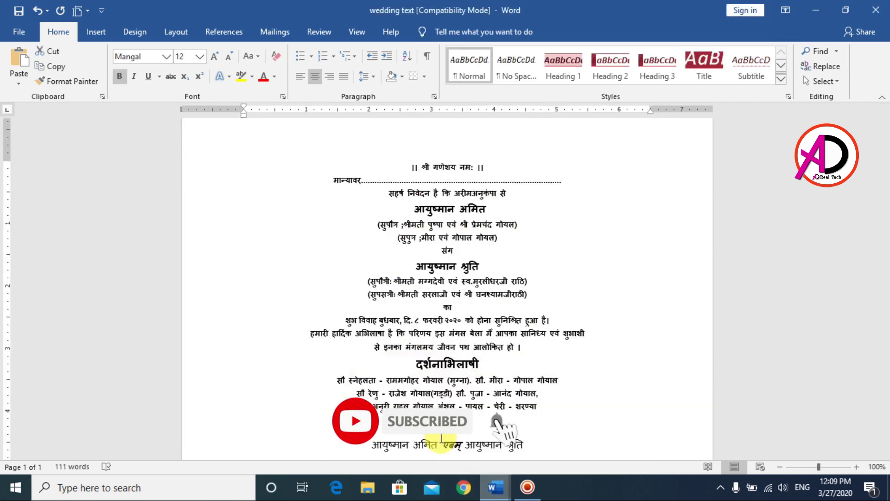
double_click(482, 209)
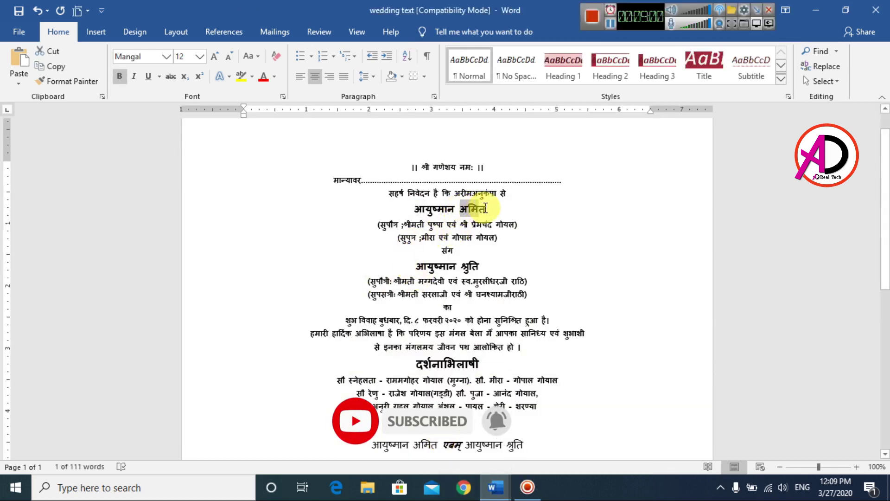
key(alt+Tab)
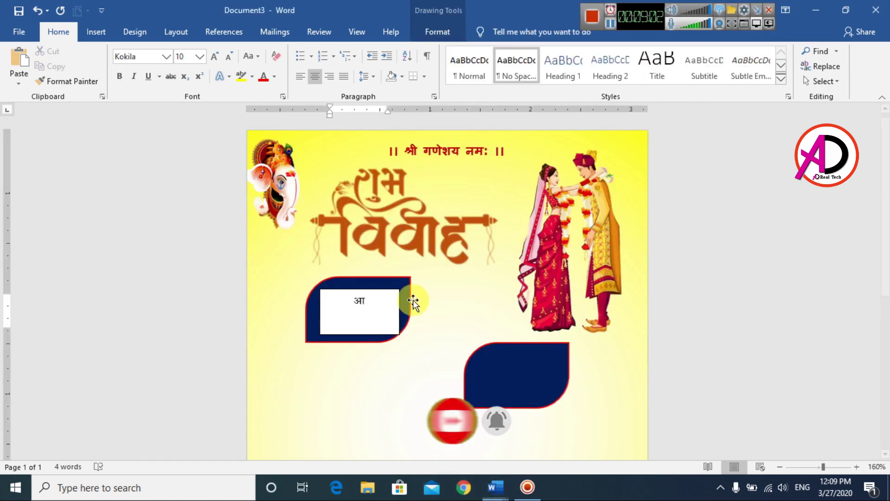
click(359, 319)
text(अमित)
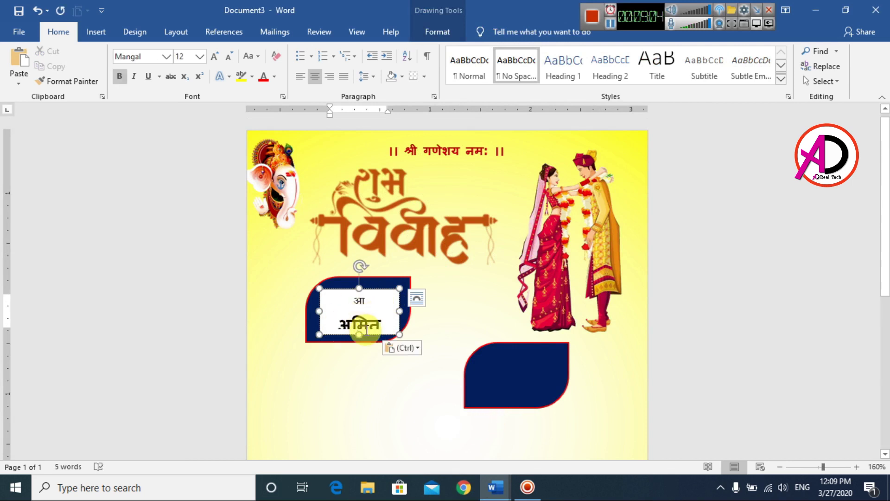
drag(385, 324, 336, 323)
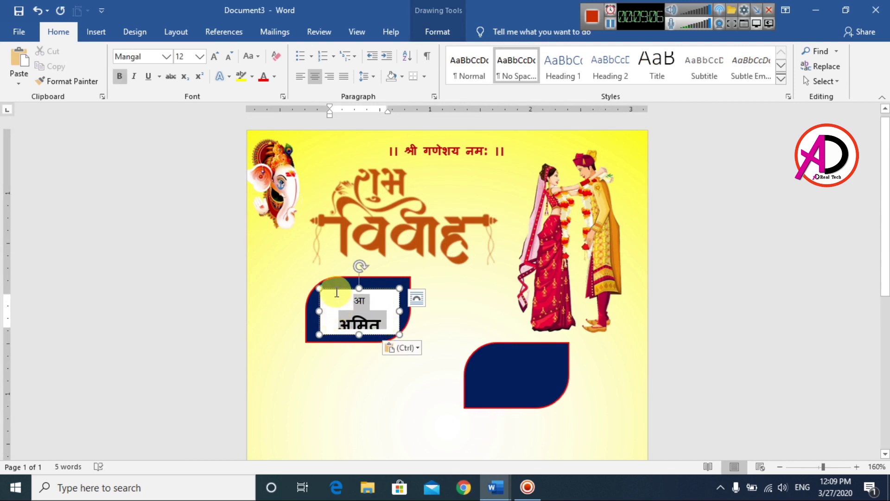
key(ctrl+a)
click(524, 70)
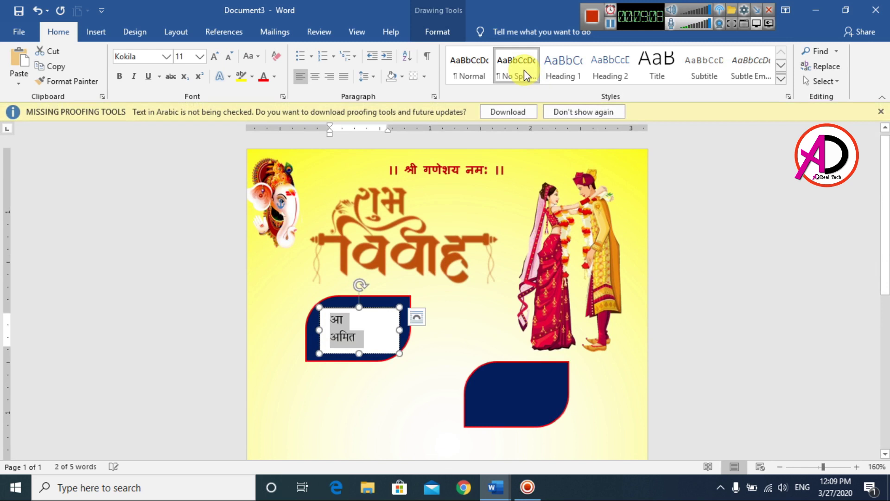
- Centre the आ and name lines, and enlarge the groom's name to size 14 bold
click(336, 320)
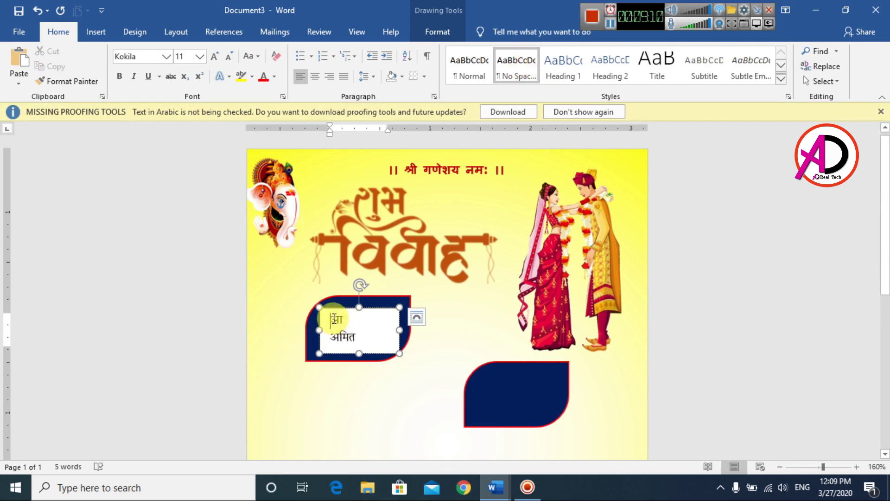
click(315, 76)
click(335, 337)
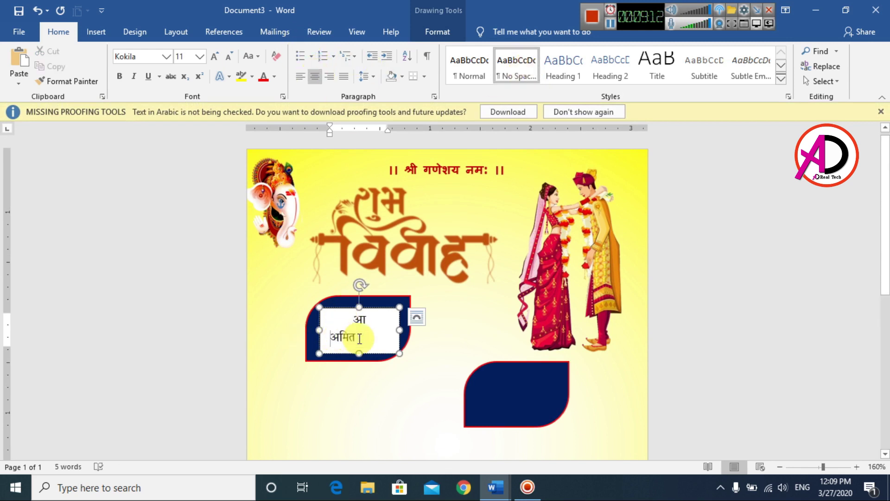
click(219, 57)
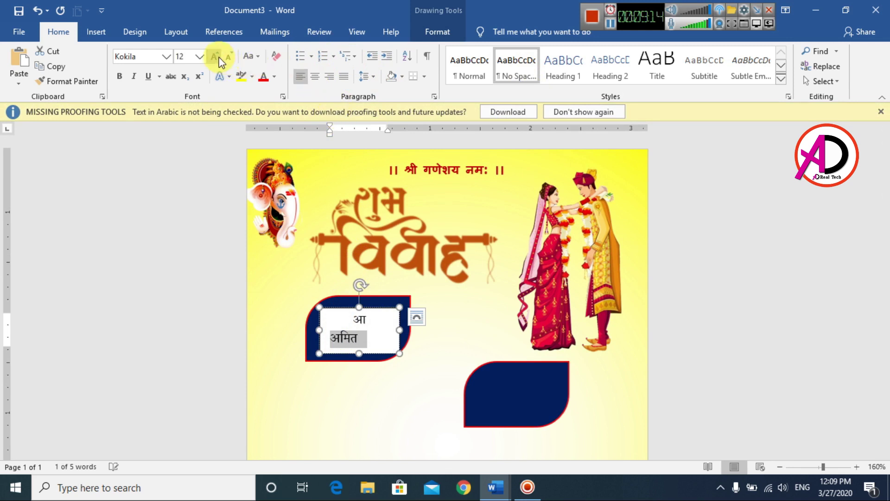
click(219, 57)
click(314, 76)
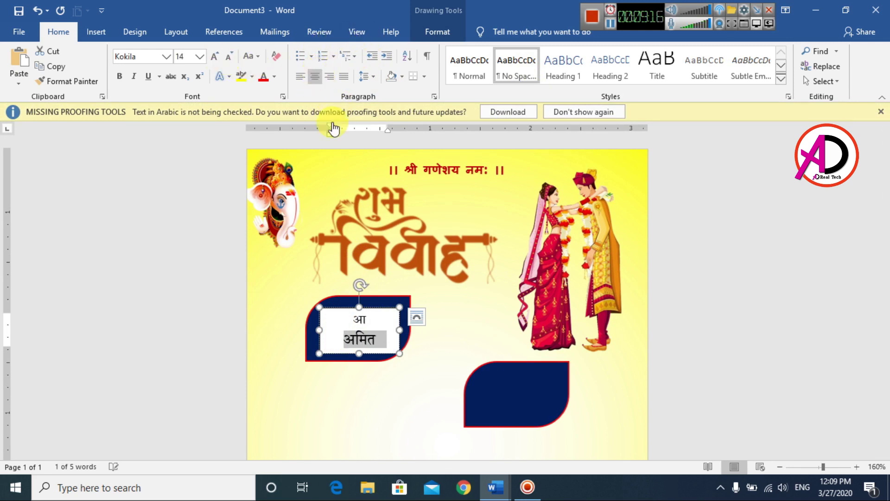
click(216, 59)
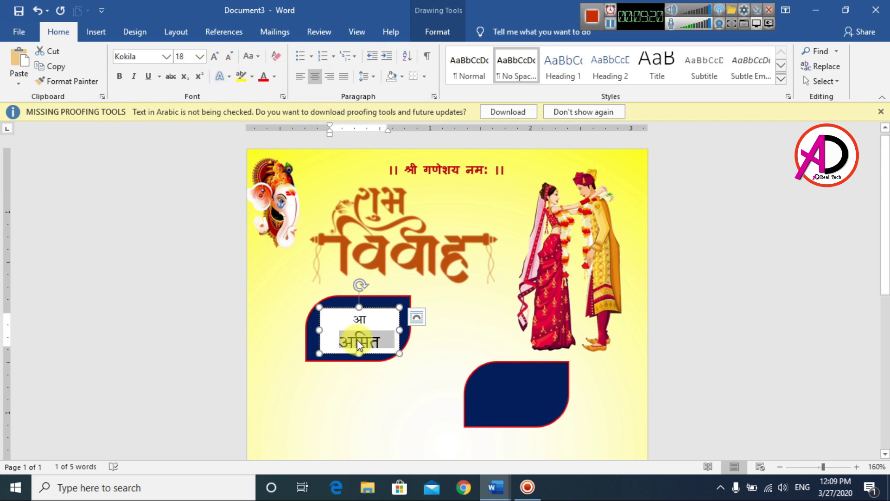
click(374, 334)
double_click(382, 339)
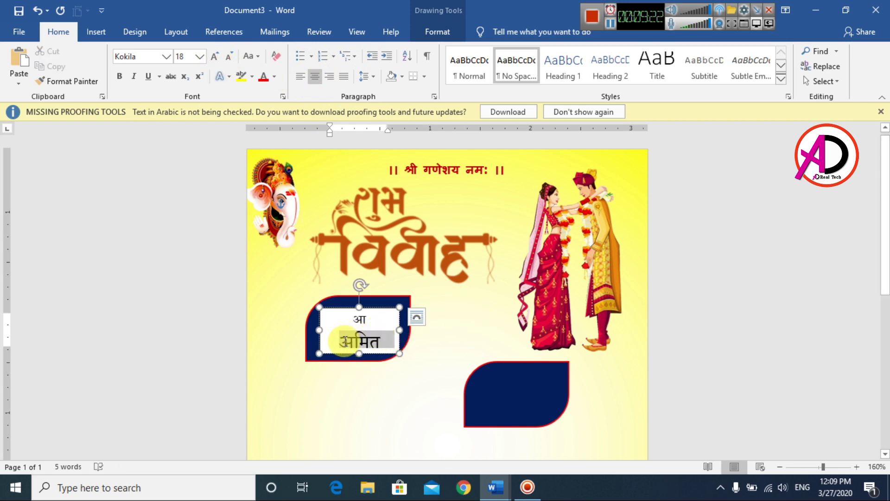
click(119, 76)
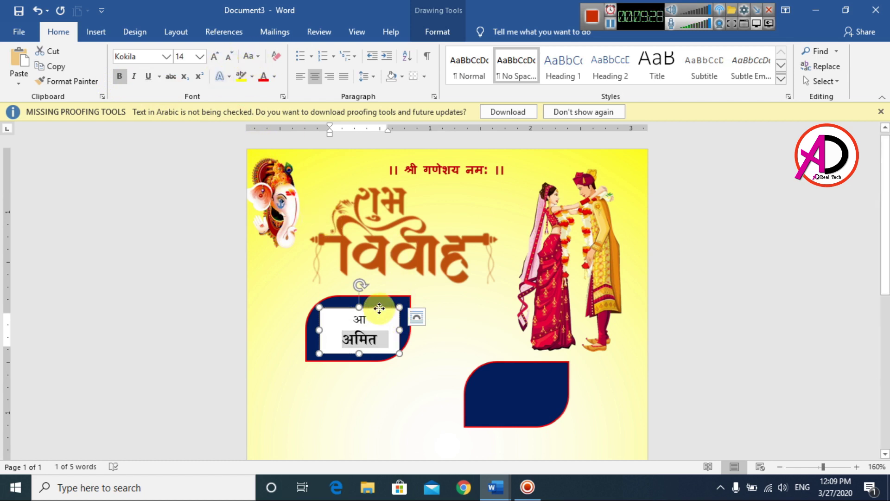
drag(379, 309, 380, 307)
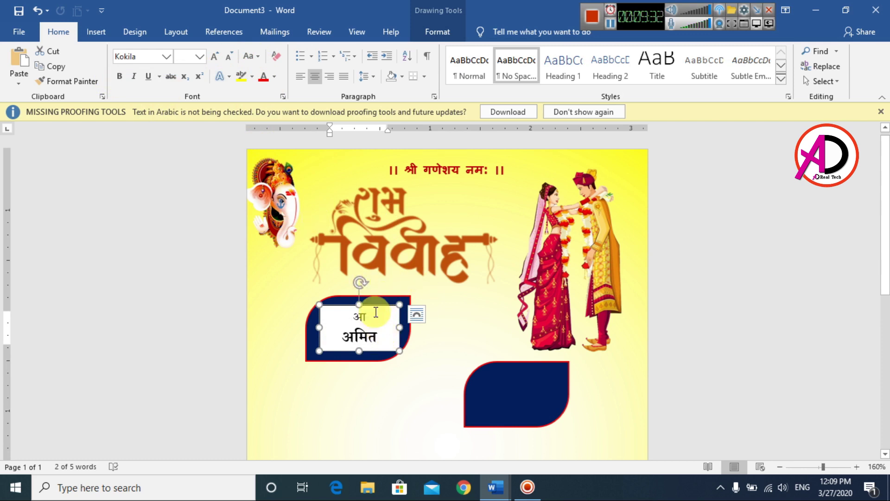
- Give the name box a navy fill and no outline, with white आ and yellow name
click(438, 32)
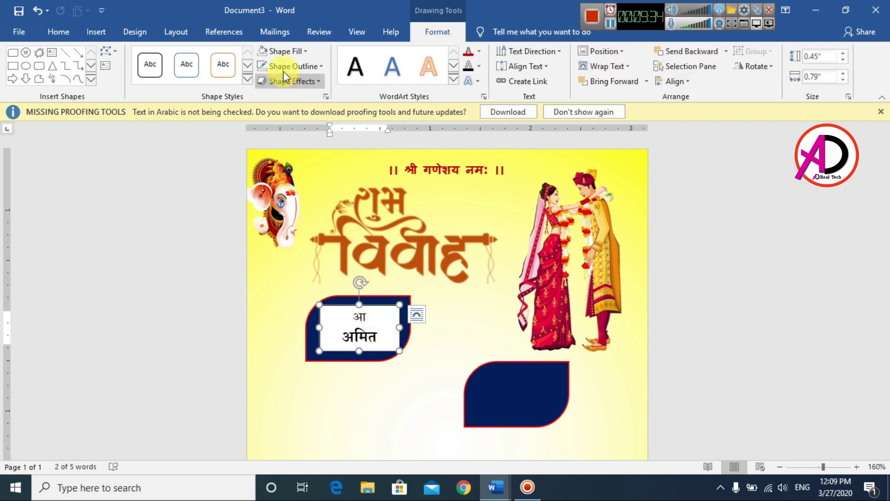
click(291, 51)
click(350, 151)
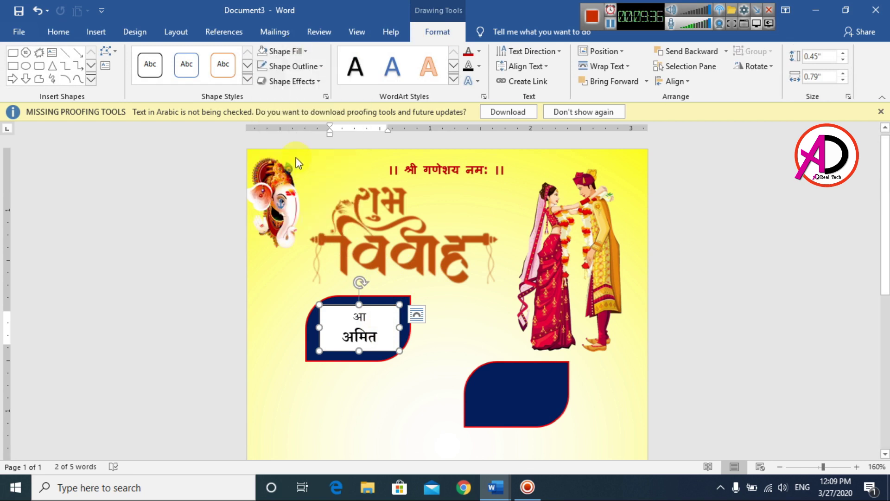
click(296, 67)
click(296, 181)
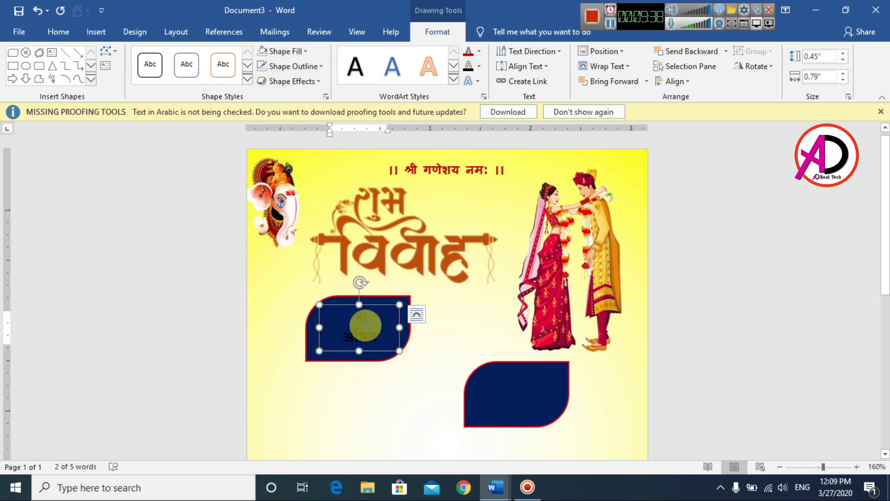
double_click(347, 311)
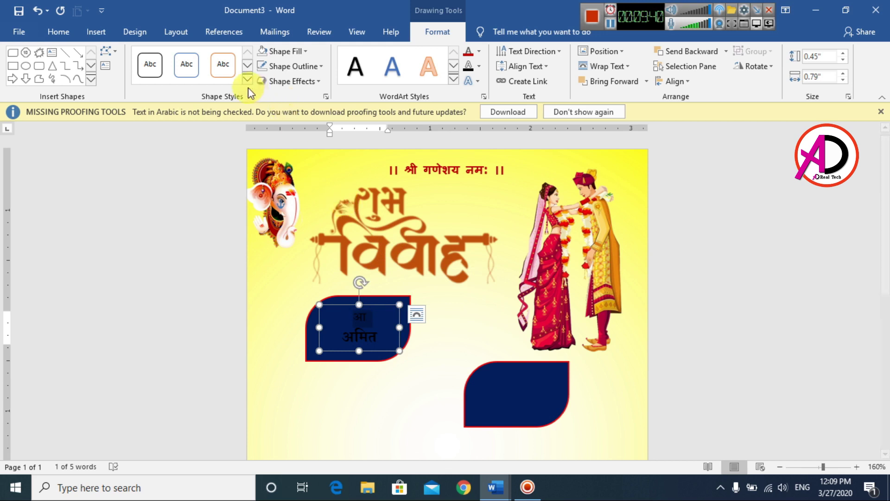
click(481, 52)
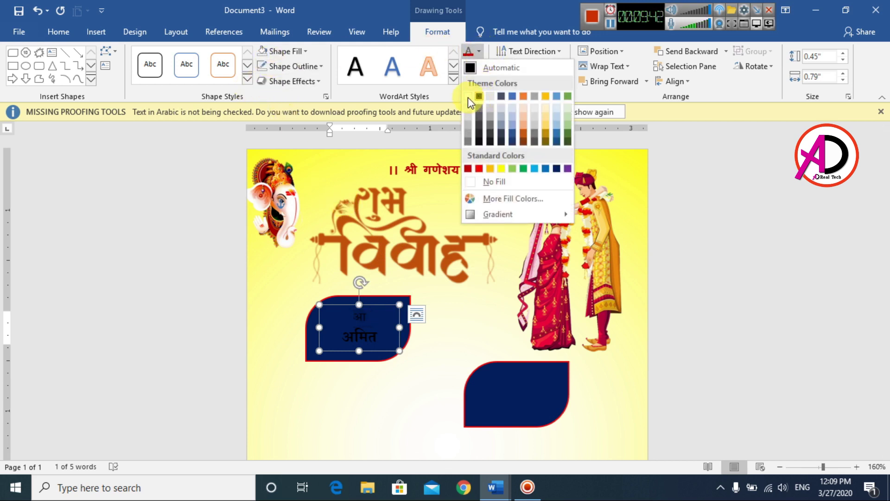
click(469, 96)
drag(367, 338, 334, 336)
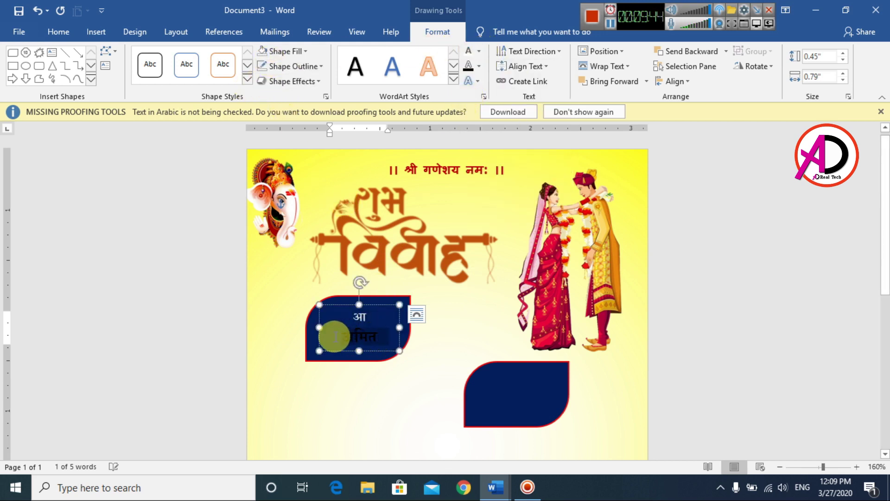
click(480, 52)
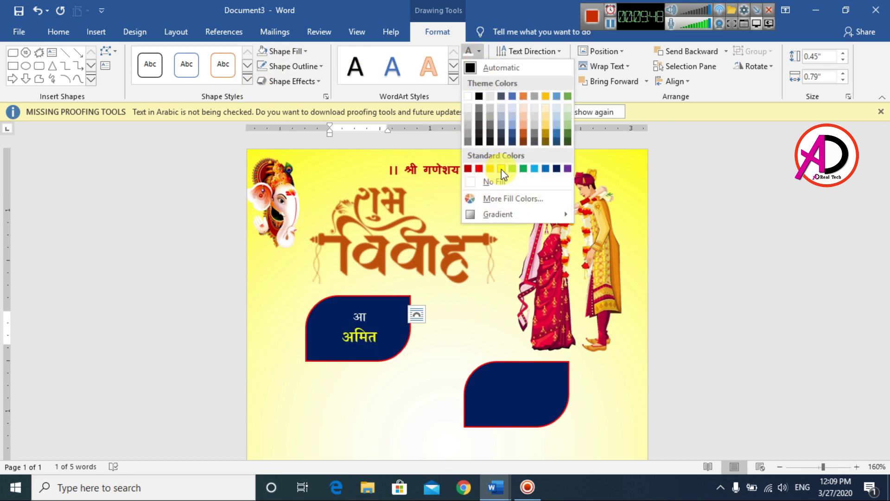
click(502, 169)
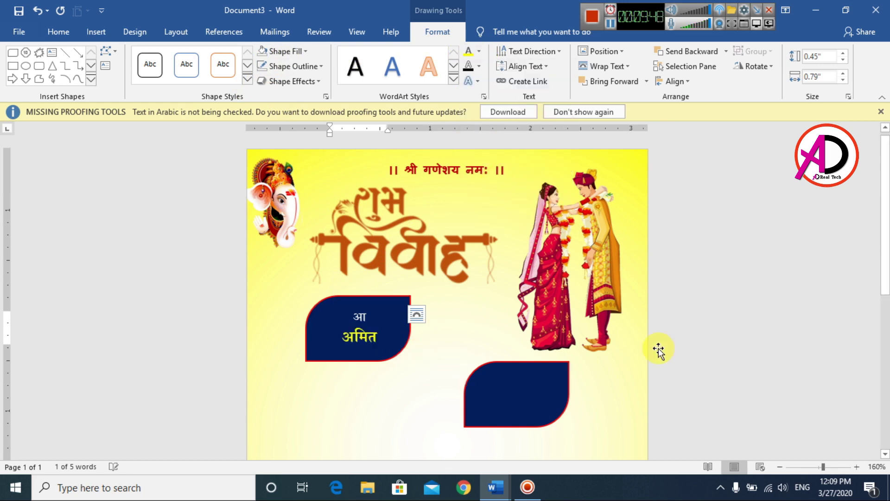
- Widen, heighten and move the groom's name box up and left within the navy shape
drag(397, 351, 425, 355)
drag(388, 310, 374, 300)
drag(360, 346, 355, 362)
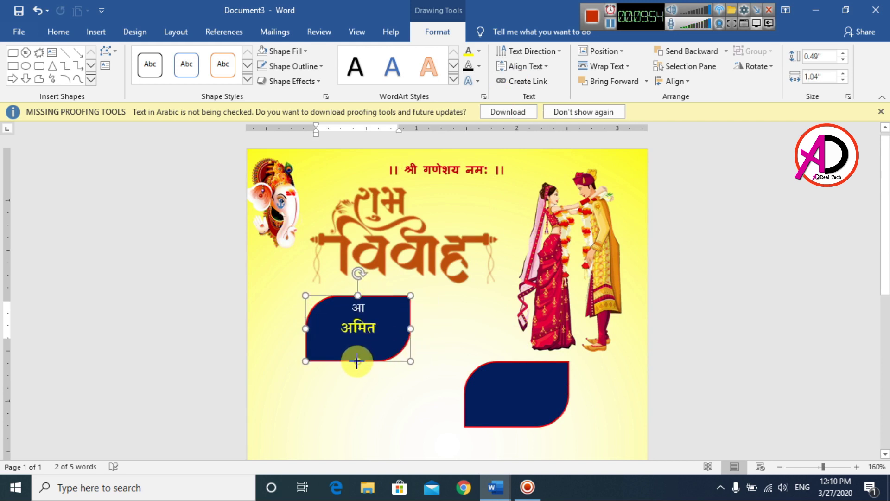
drag(363, 328, 344, 322)
click(365, 312)
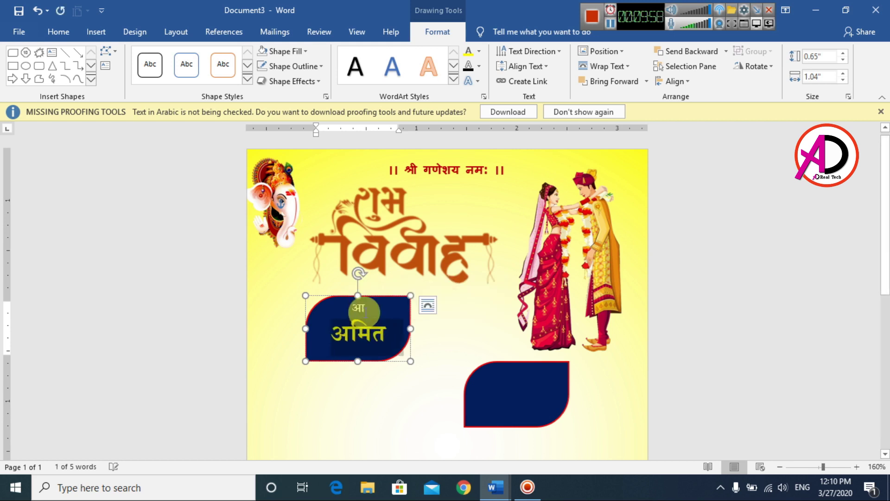
click(799, 363)
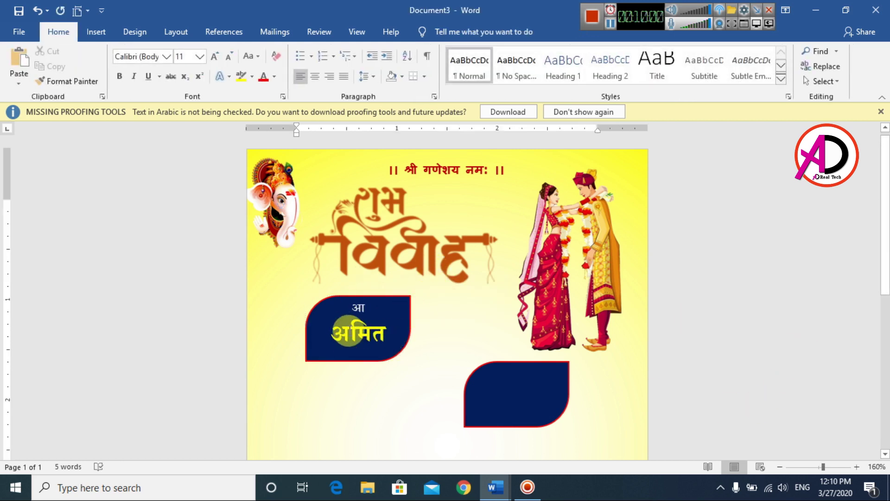
- Ctrl-drag a copy of the groom's name box onto the lower-right navy box
click(367, 312)
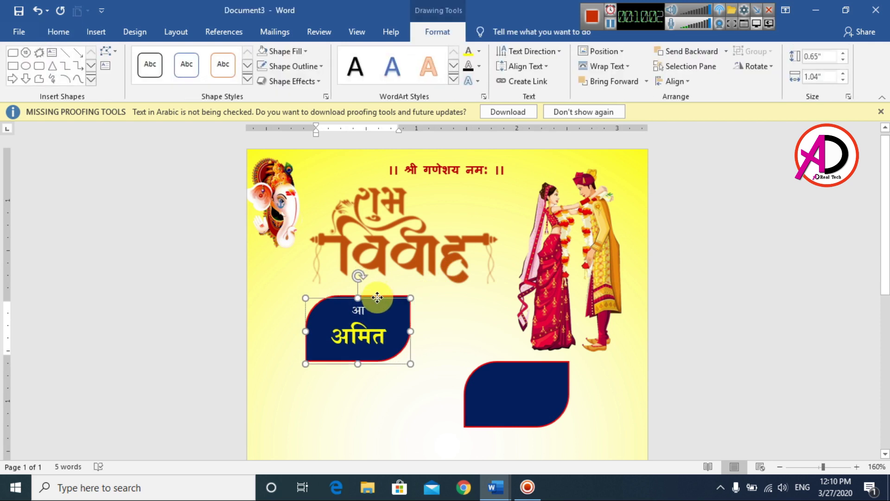
click(370, 301)
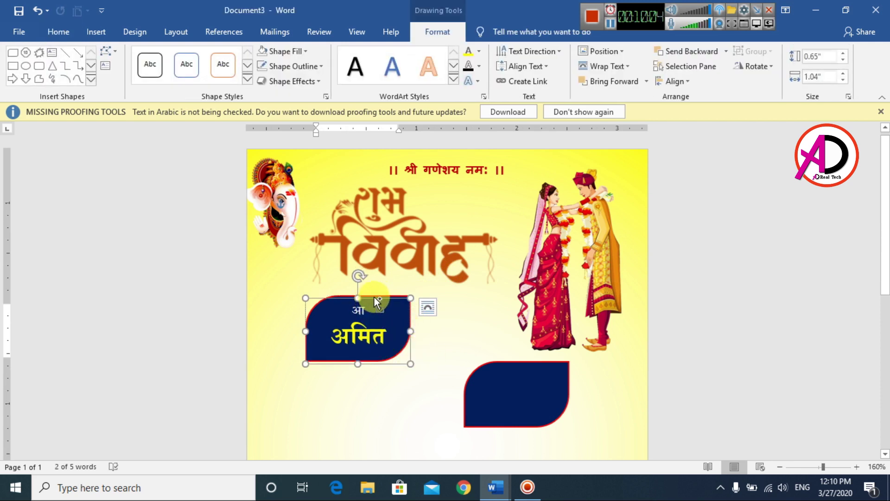
click(428, 307)
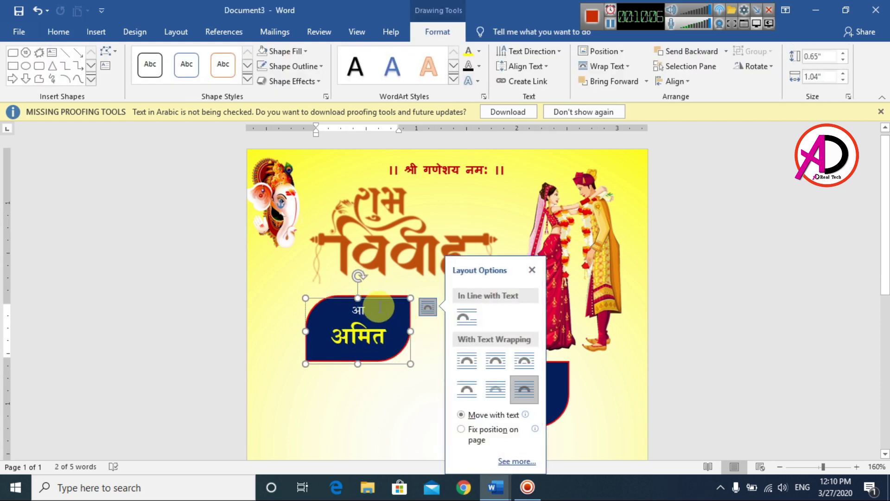
click(532, 270)
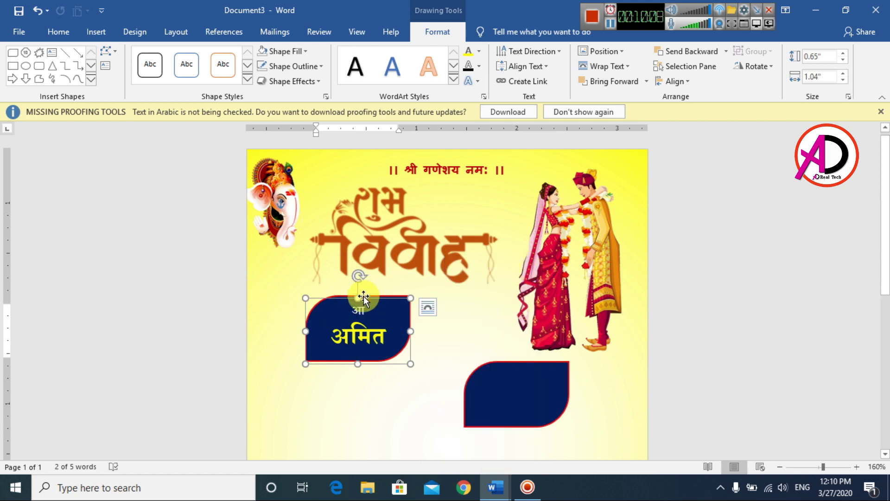
drag(363, 312, 553, 365)
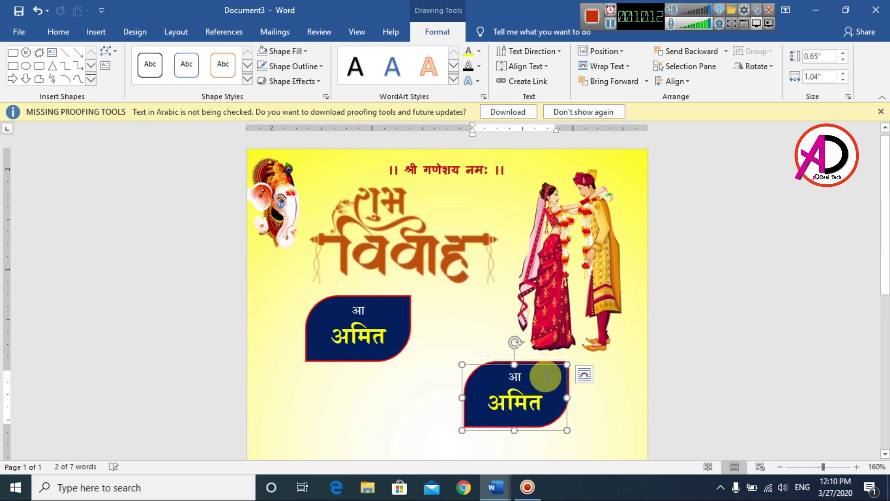
- Replace the copied name with the bride's name from the wedding text, styled yellow
mouse_move(496, 484)
click(412, 401)
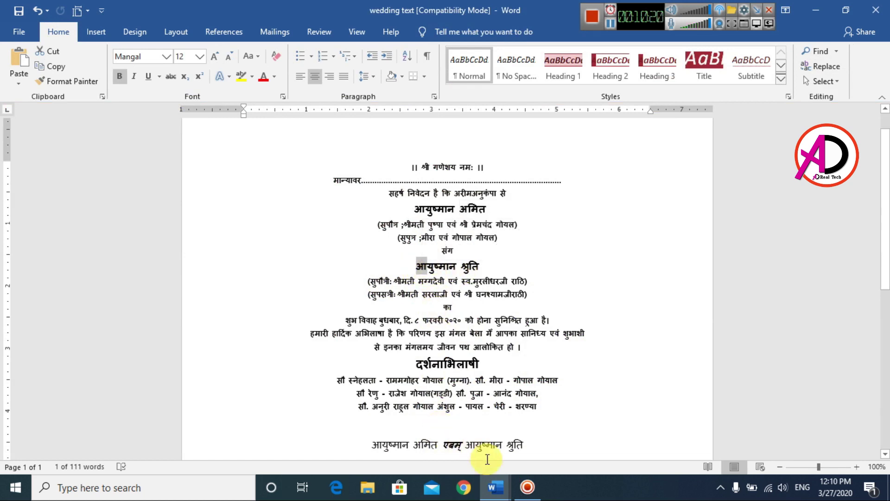
key(alt+Tab)
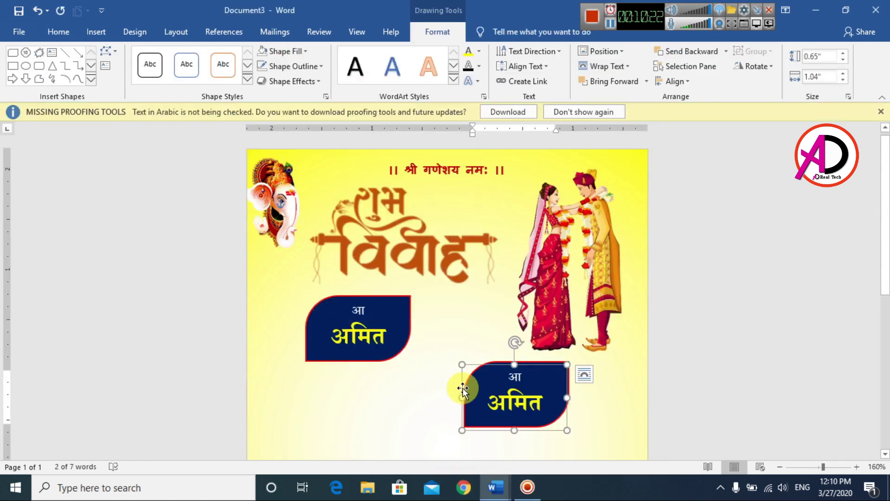
double_click(540, 400)
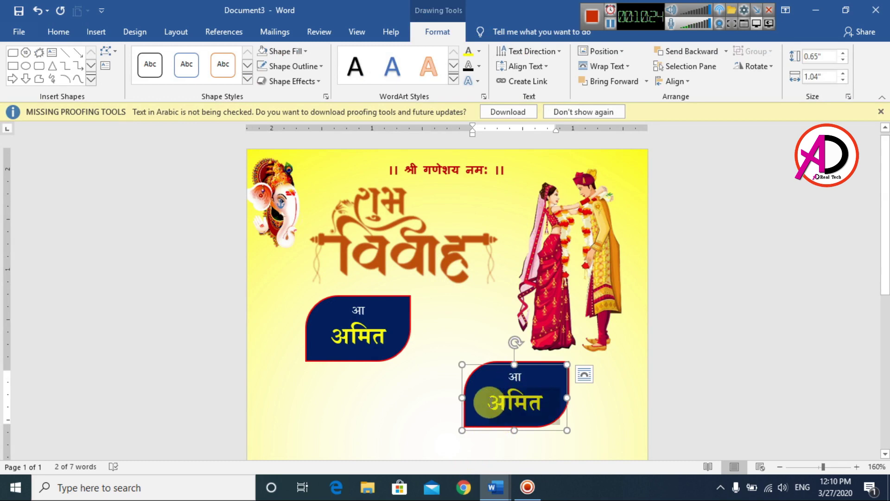
mouse_move(495, 487)
click(454, 440)
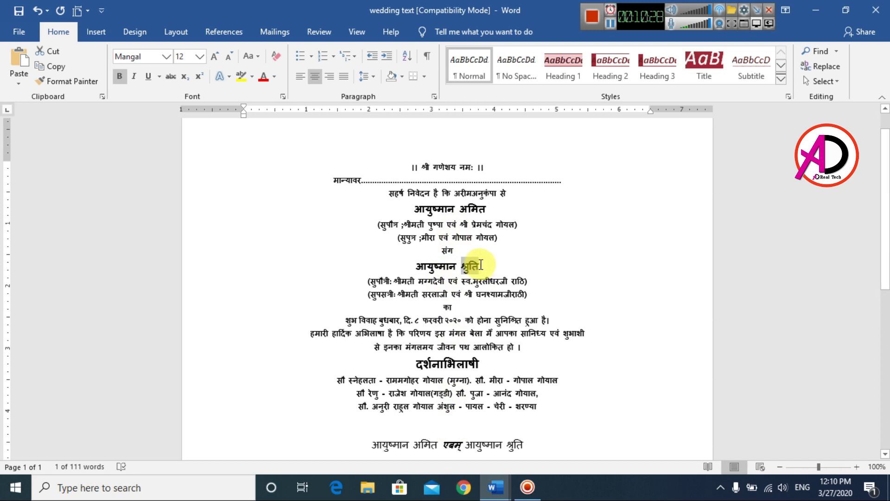
key(alt+Tab)
text(श्रुति)
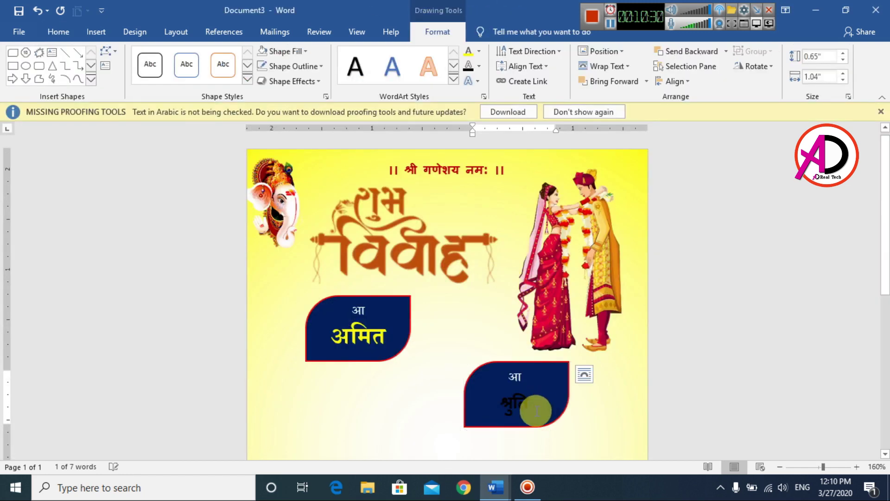
click(406, 68)
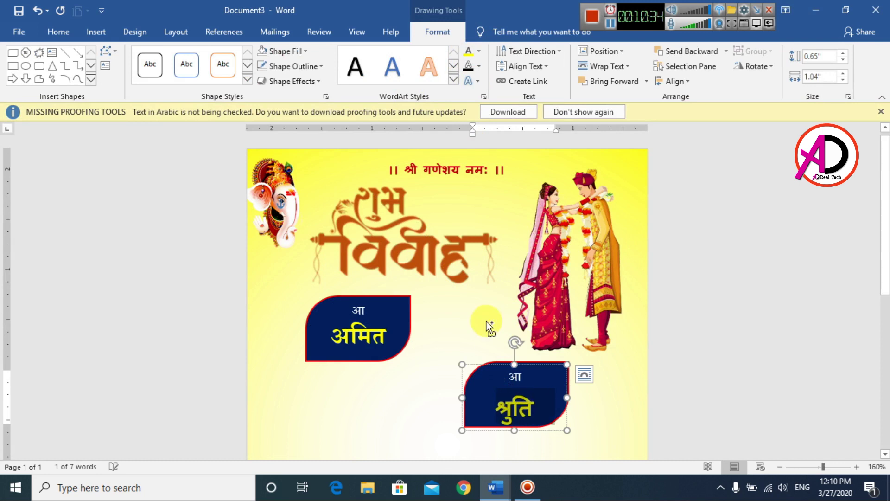
click(746, 397)
scroll(684, 384, down, 8)
scroll(681, 389, up, 3)
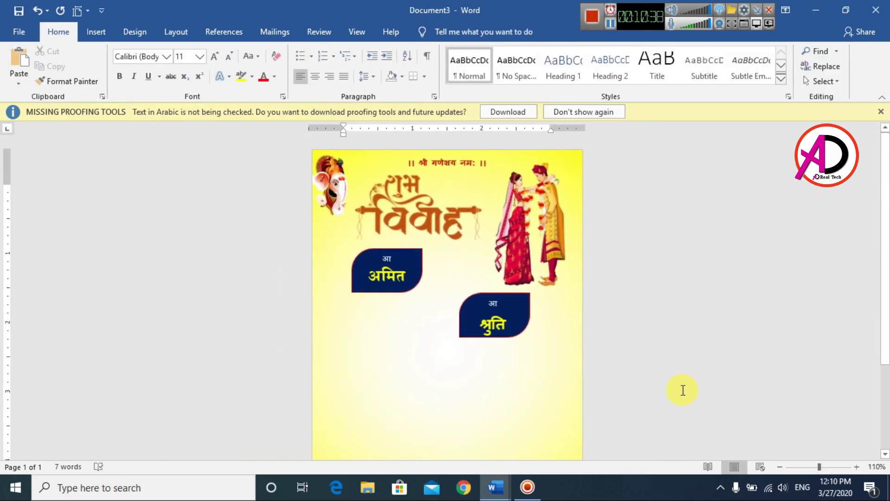
- Apply No Spacing and centring to the bride's box and colour her name yellow
scroll(507, 341, up, 1)
click(505, 339)
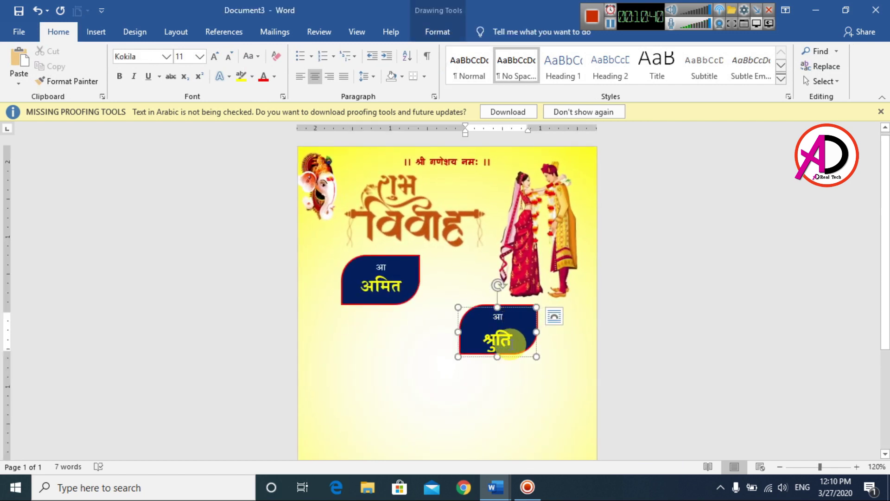
double_click(511, 343)
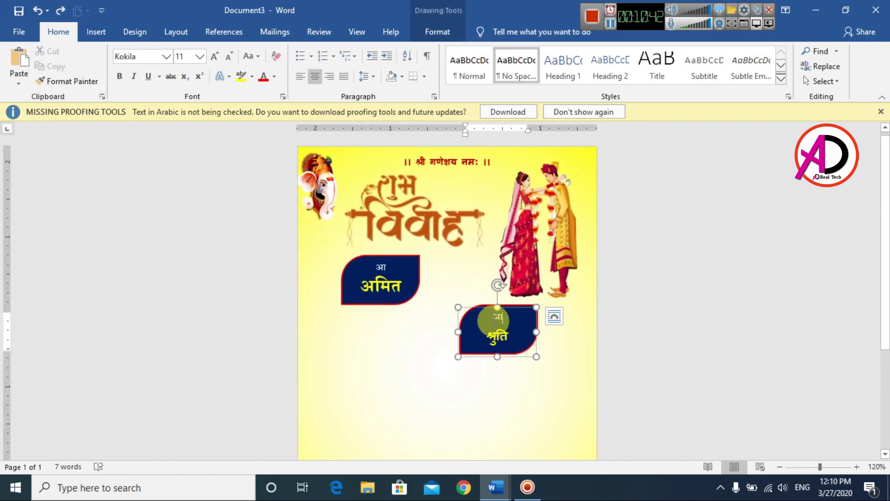
click(504, 72)
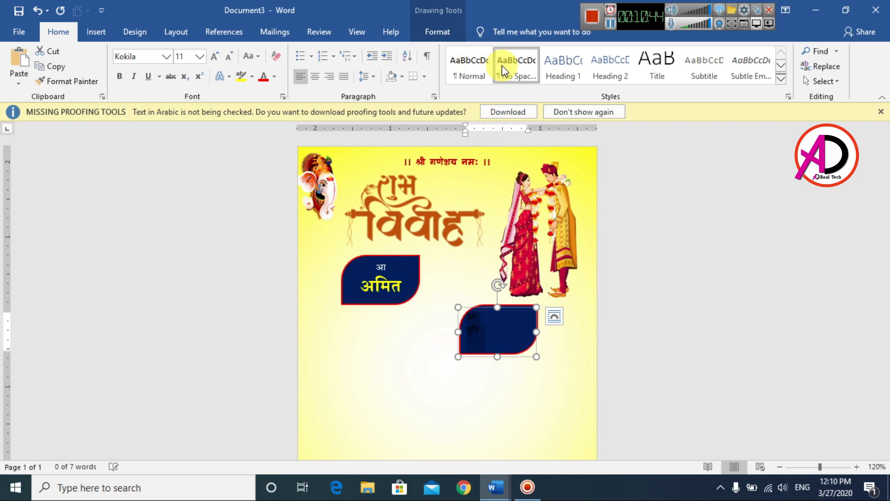
click(301, 77)
click(315, 77)
click(503, 327)
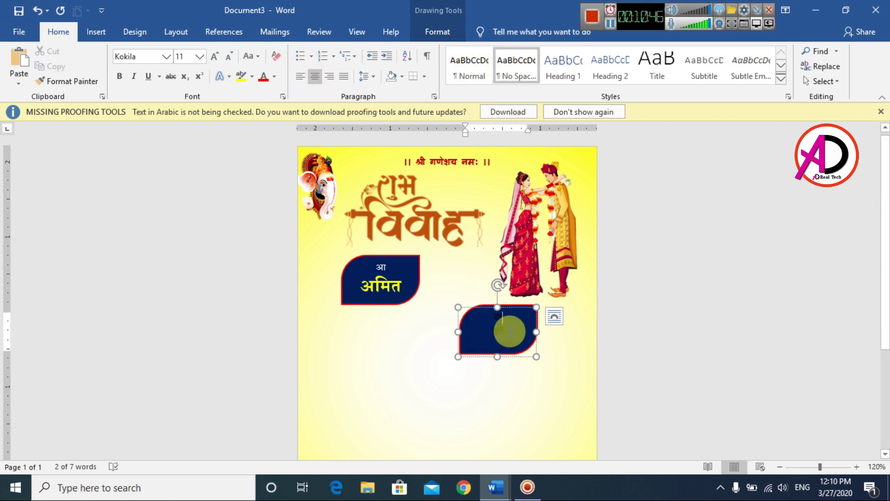
drag(482, 334, 472, 321)
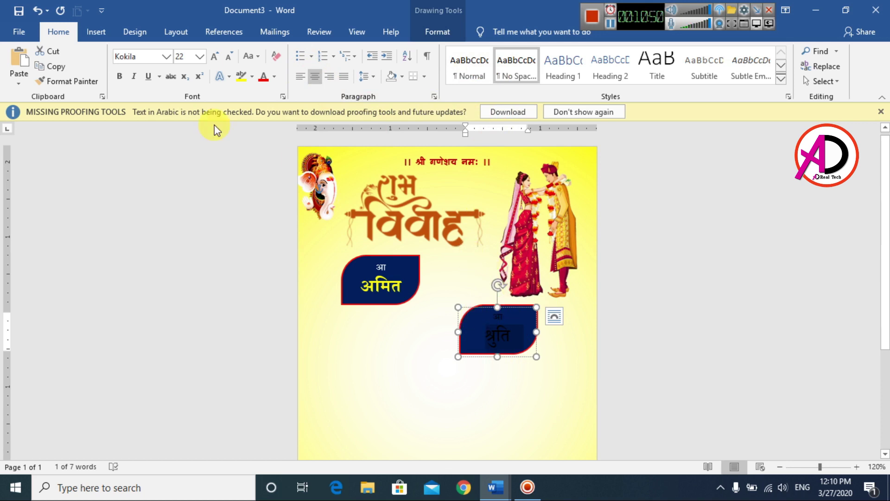
click(275, 77)
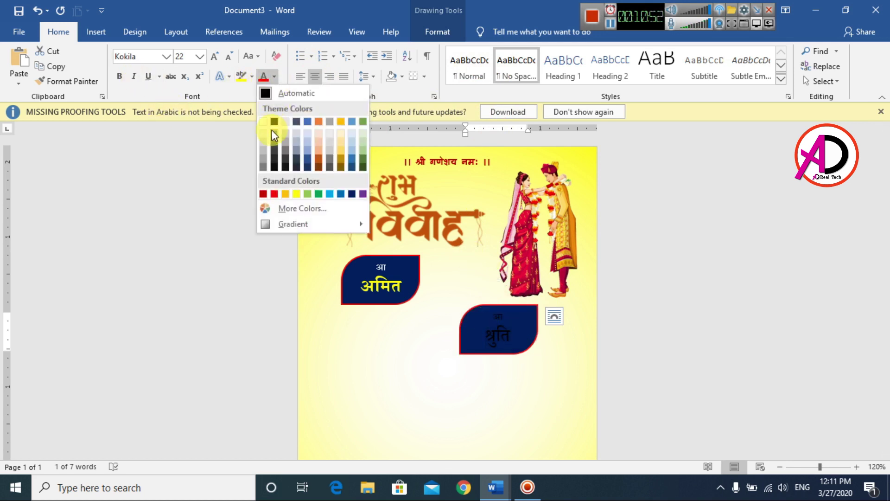
click(286, 194)
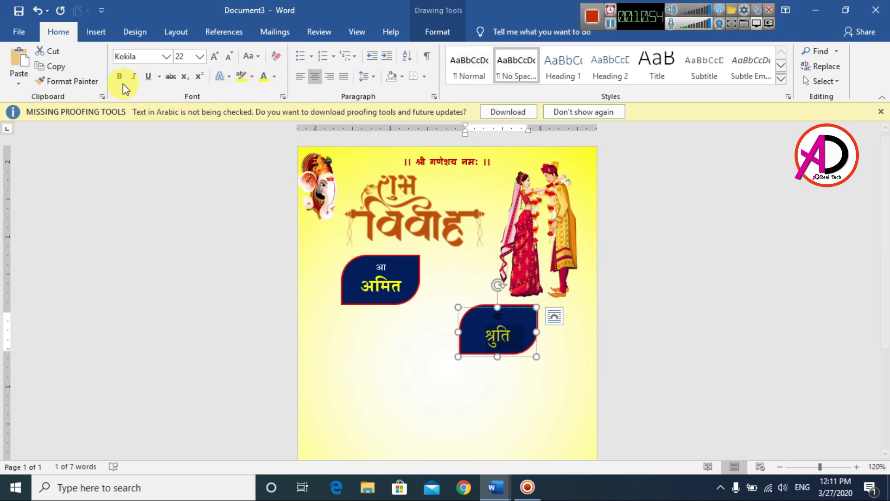
- Make the small आ above the bride's name one size smaller, bold and white
drag(493, 318, 513, 318)
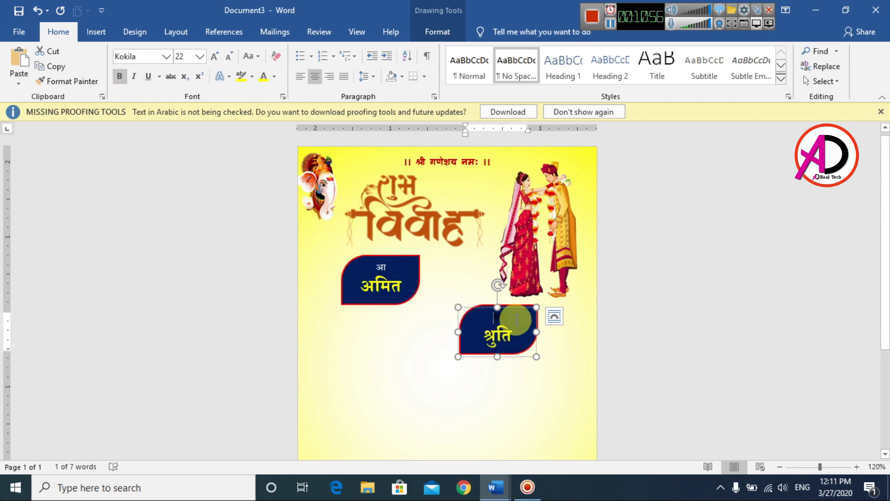
click(227, 56)
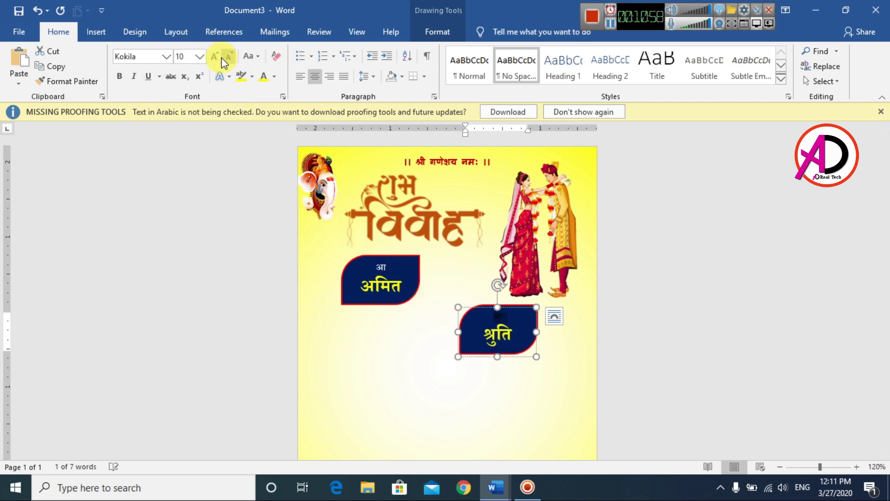
click(119, 75)
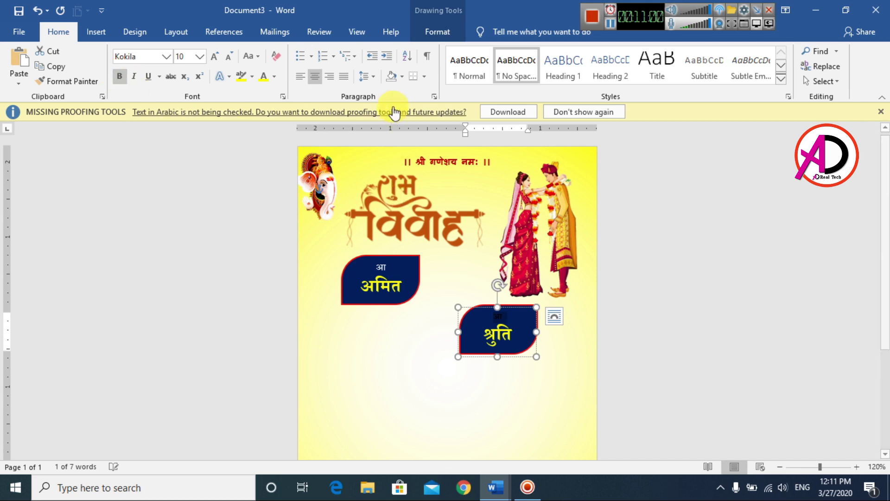
click(275, 76)
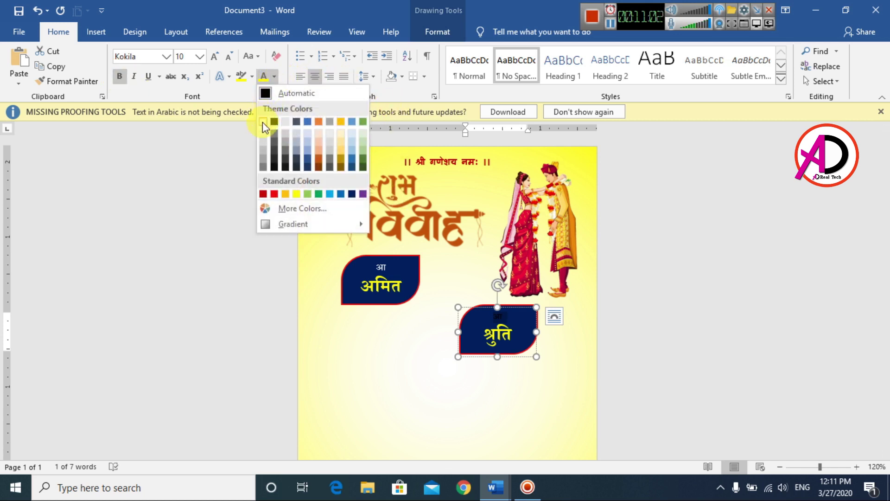
click(263, 122)
- Duplicate the '।। श्री गणेशाय नमः ।।' salutation box down between the two name boxes
click(397, 285)
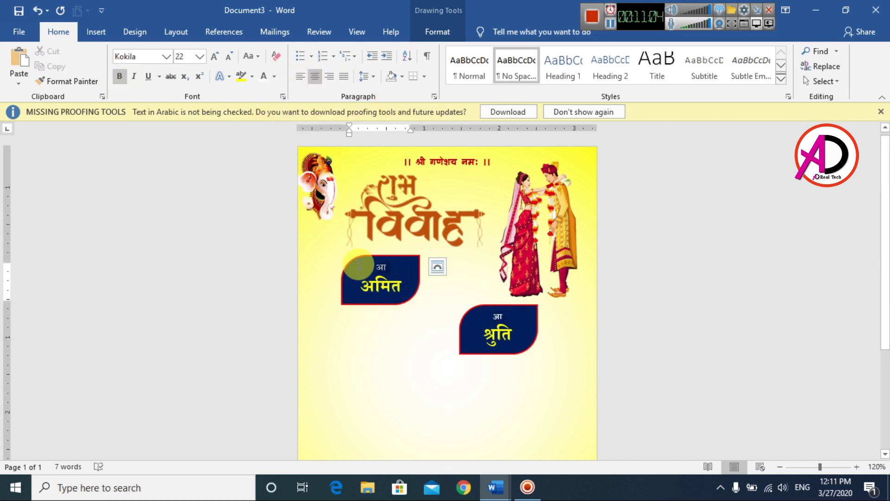
click(746, 320)
scroll(628, 346, down, 4)
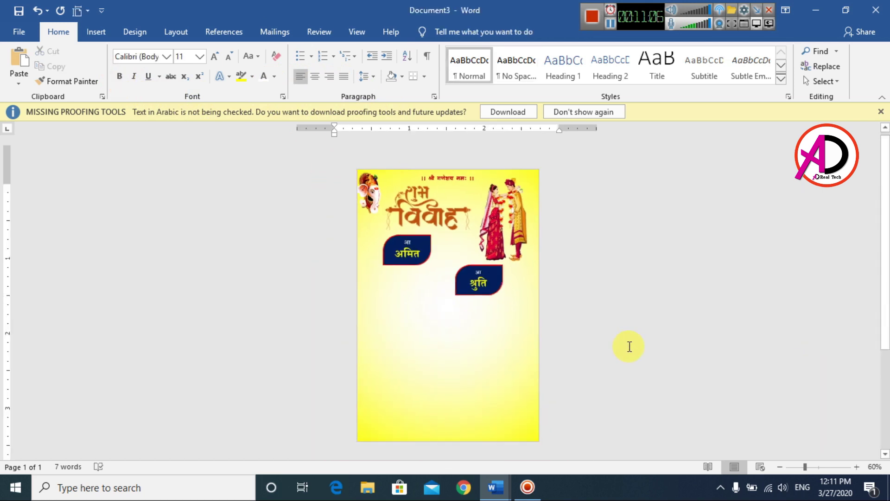
scroll(622, 344, up, 7)
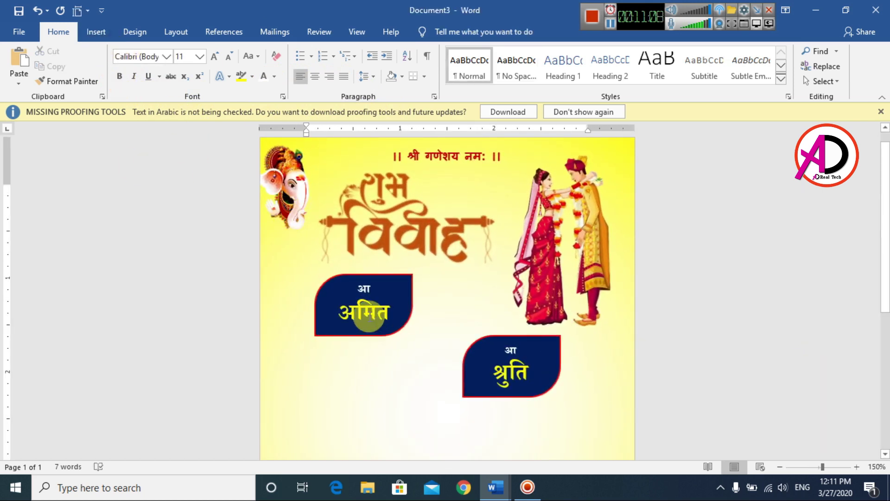
click(442, 163)
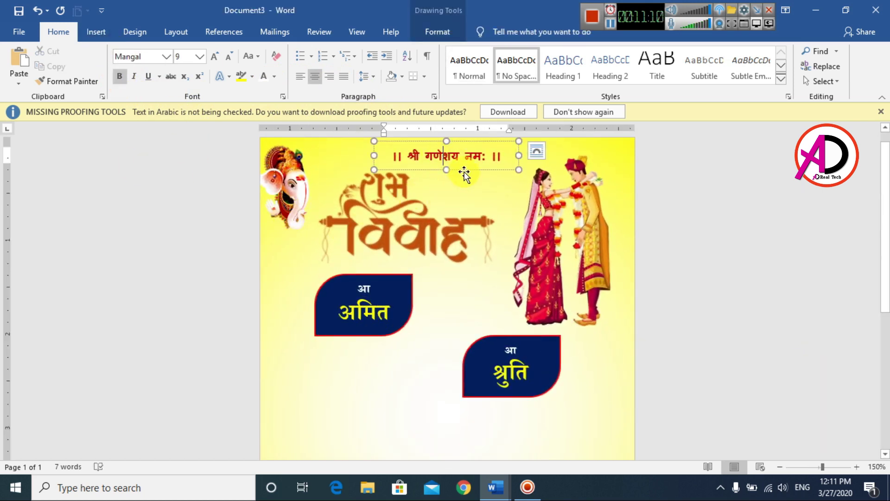
drag(463, 174, 468, 329)
- Replace the copied box's text with the word संग taken from the wedding text document
triple_click(458, 314)
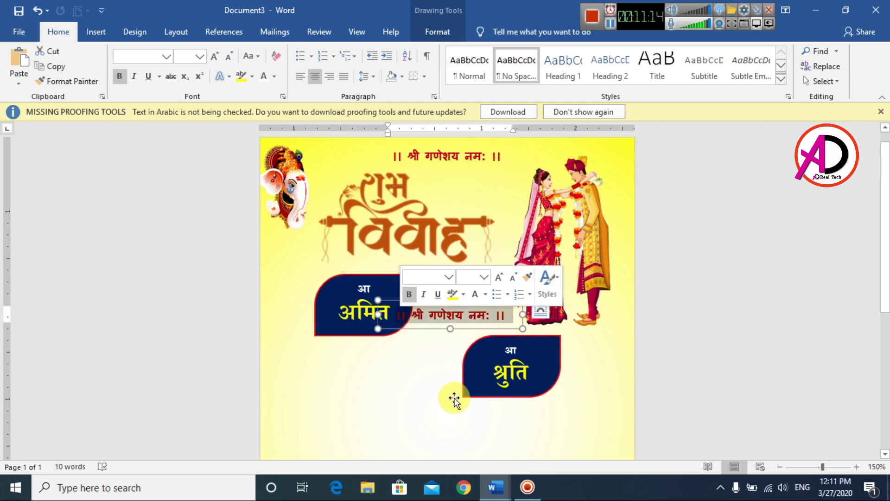
mouse_move(495, 496)
click(420, 438)
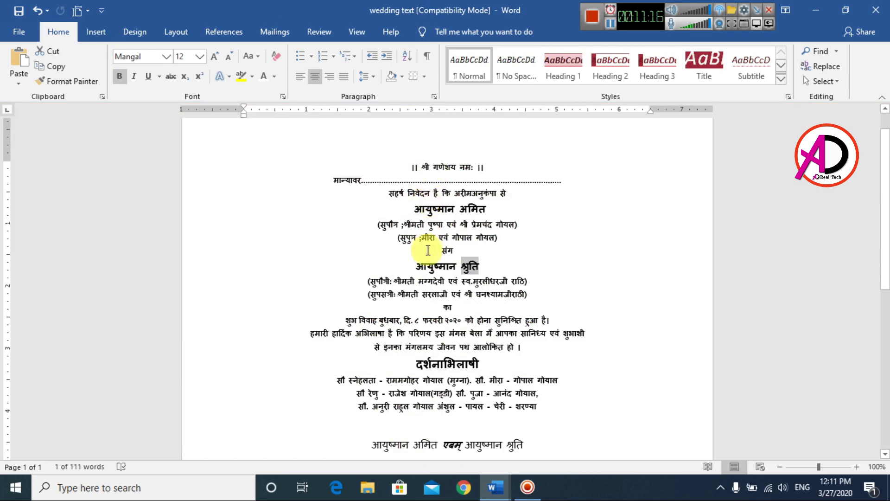
double_click(443, 251)
key(ctrl+c)
ctrl+scroll(491, 264, up, 5)
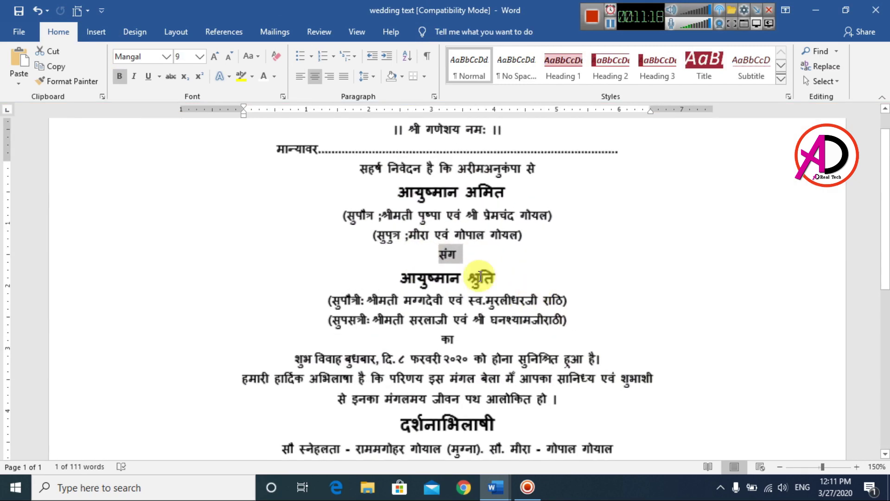
key(alt+Tab)
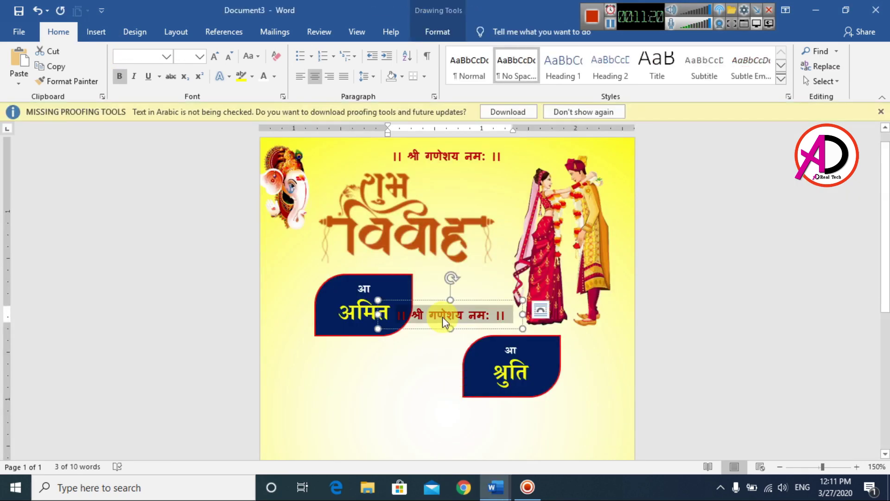
key(ctrl+v)
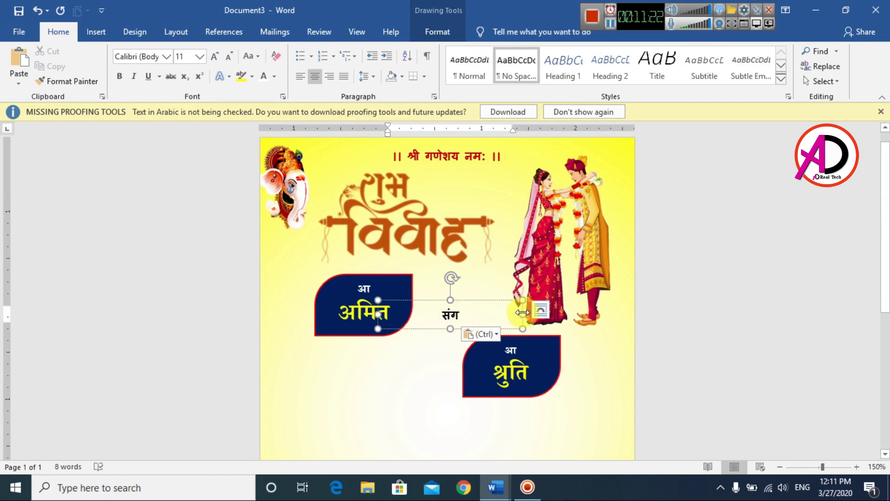
- Narrow the संग box, enlarge संग from size 9 to 12 and make the box taller
drag(522, 314, 473, 314)
drag(378, 314, 412, 314)
click(457, 314)
double_click(457, 313)
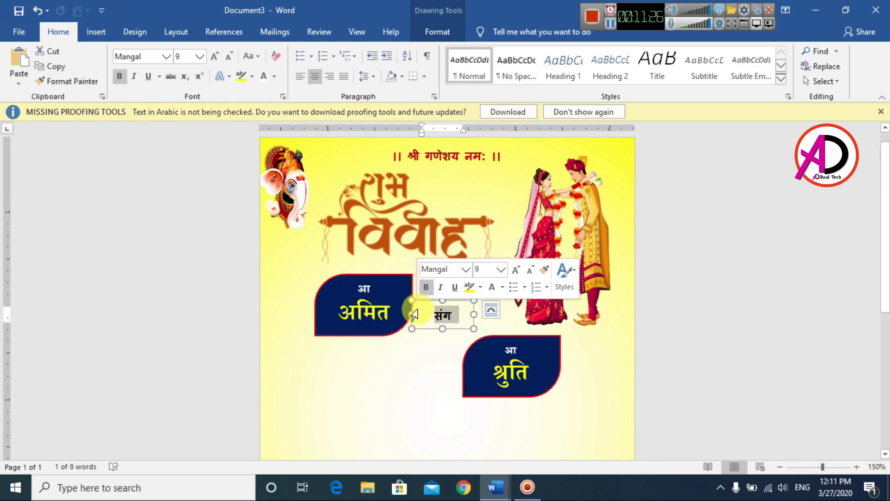
key(ctrl+shift+period)
key(ctrl+shift+period)
key(ctrl+shift+period)
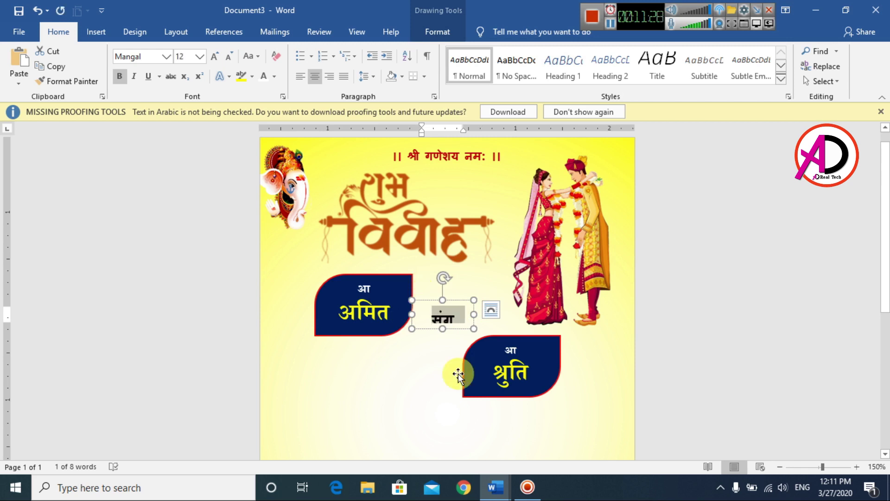
drag(443, 329, 443, 336)
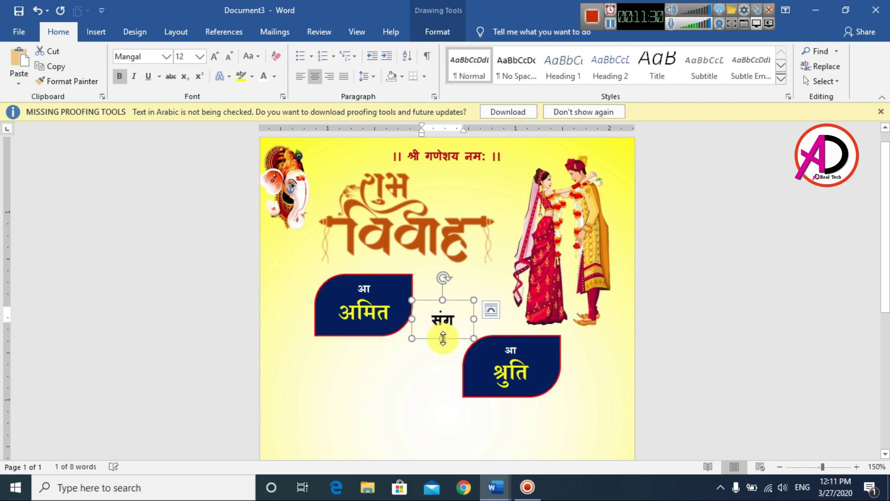
- Enlarge the संग text box from its corner so the word fits
click(723, 358)
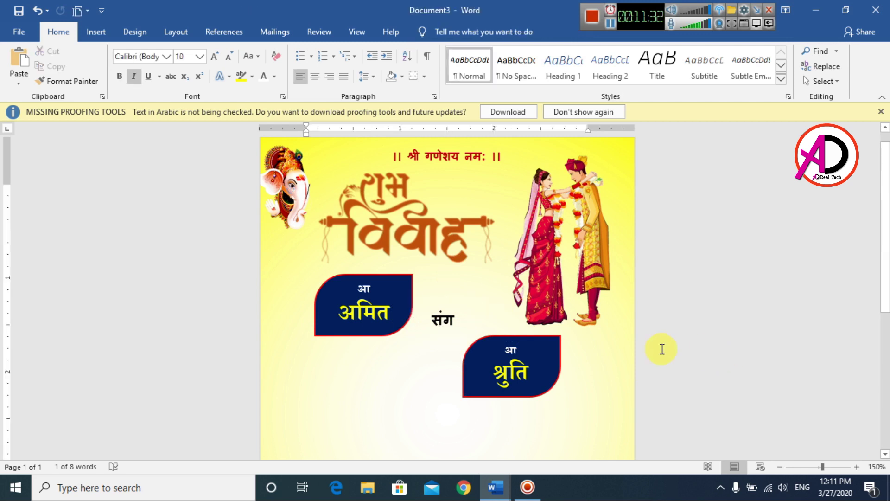
ctrl+scroll(517, 378, down, 5)
double_click(438, 268)
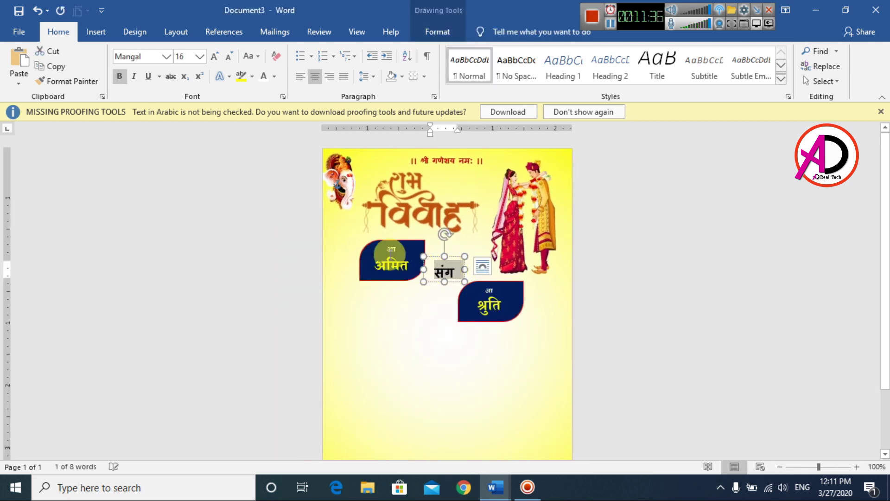
drag(465, 282, 472, 290)
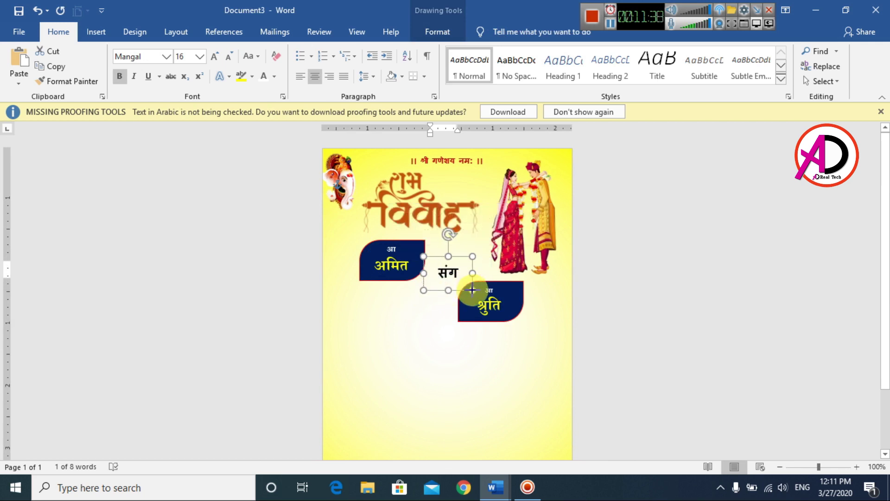
click(568, 298)
ctrl+scroll(561, 329, down, 4)
ctrl+scroll(560, 327, up, 3)
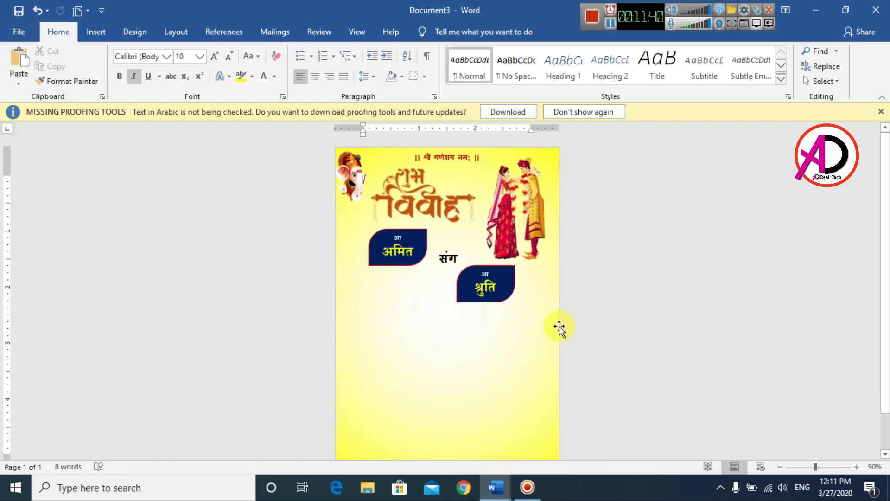
ctrl+scroll(531, 333, up, 2)
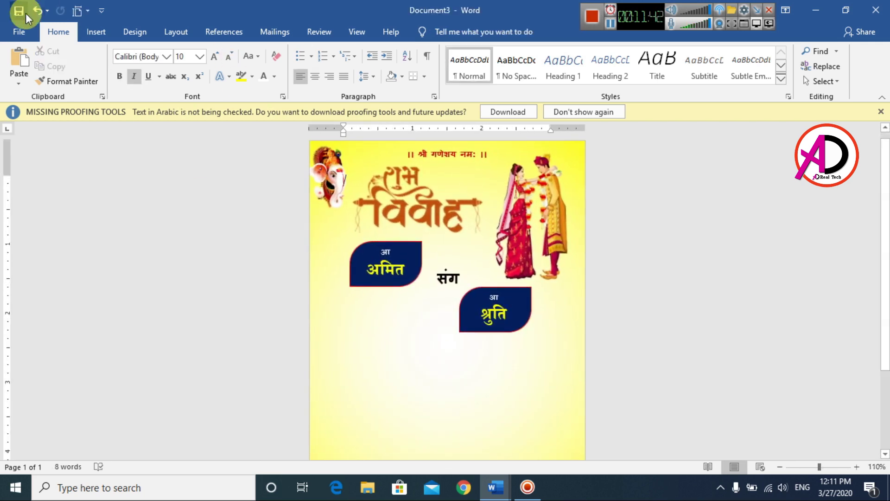
- Insert the kalash picture and set its text wrapping to In Front of Text
click(103, 32)
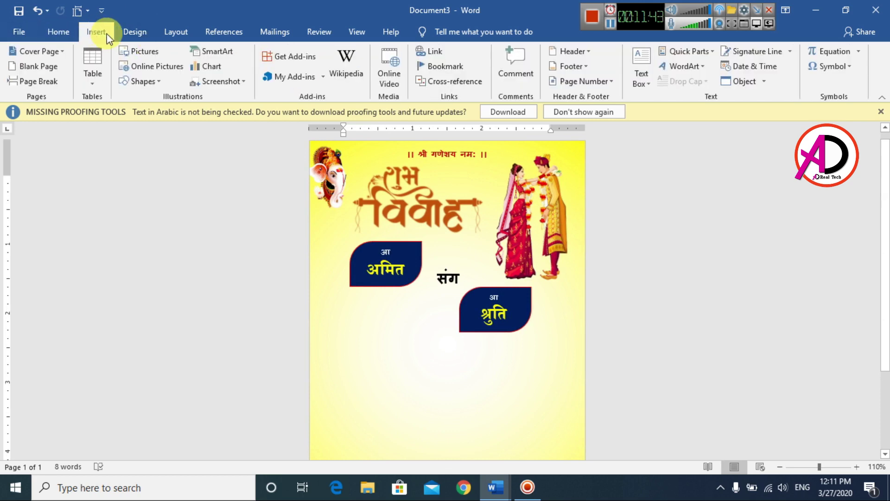
click(144, 49)
click(277, 82)
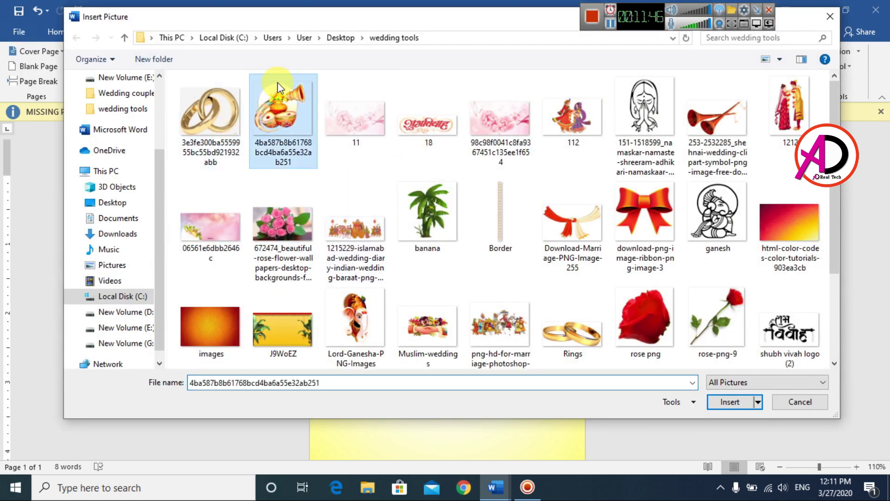
click(731, 402)
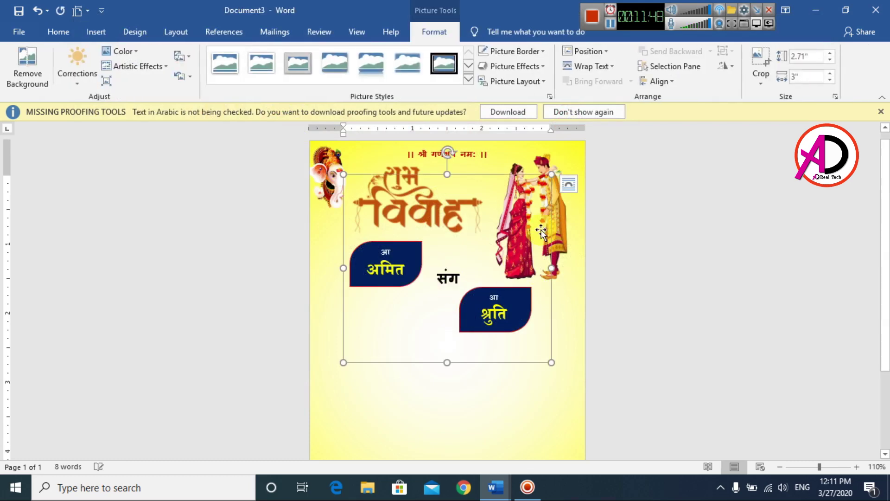
click(587, 66)
click(599, 177)
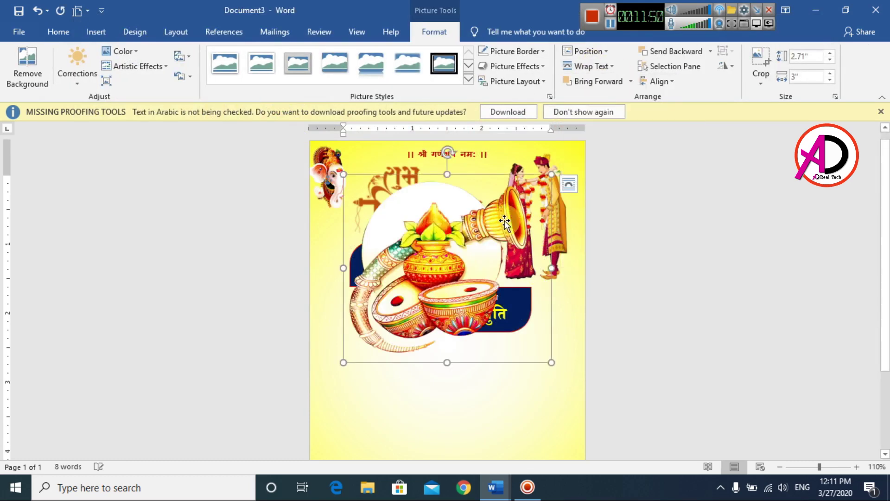
- Shrink the kalash to about 0.77 by 0.85 inches and place it below the groom's name box
drag(544, 184, 409, 278)
scroll(417, 304, down, 3)
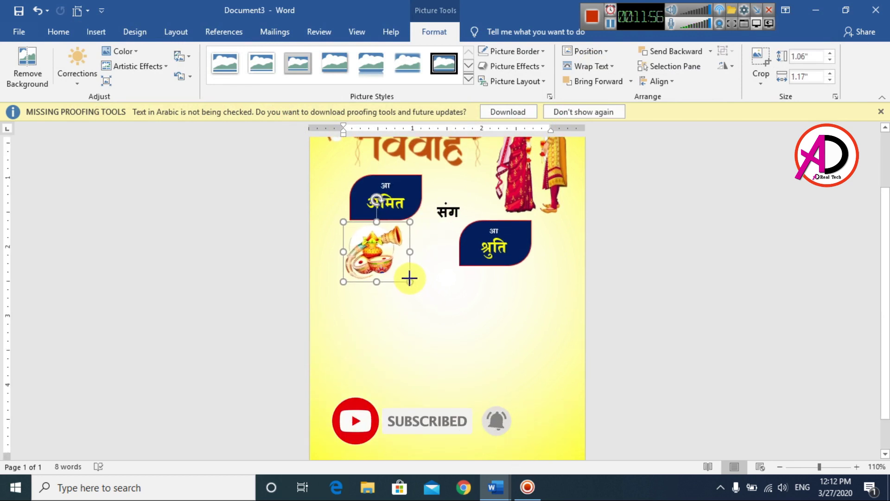
drag(409, 279, 403, 276)
drag(370, 250, 370, 320)
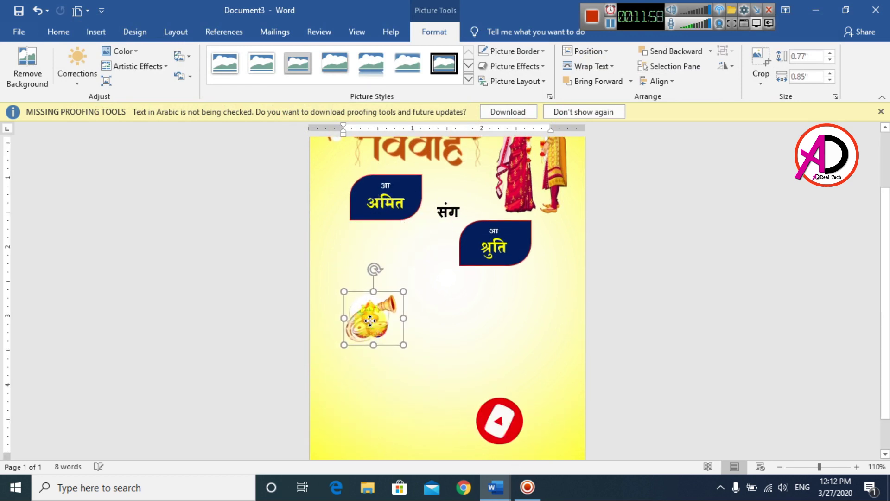
click(458, 329)
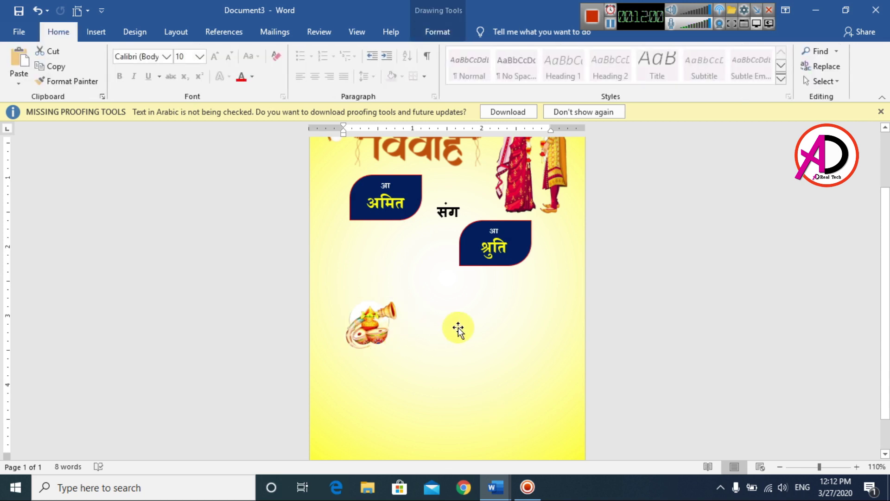
- Copy the groom's three detail lines, starting आयुष्मान अमित, from the wedding text document
mouse_move(494, 487)
click(425, 426)
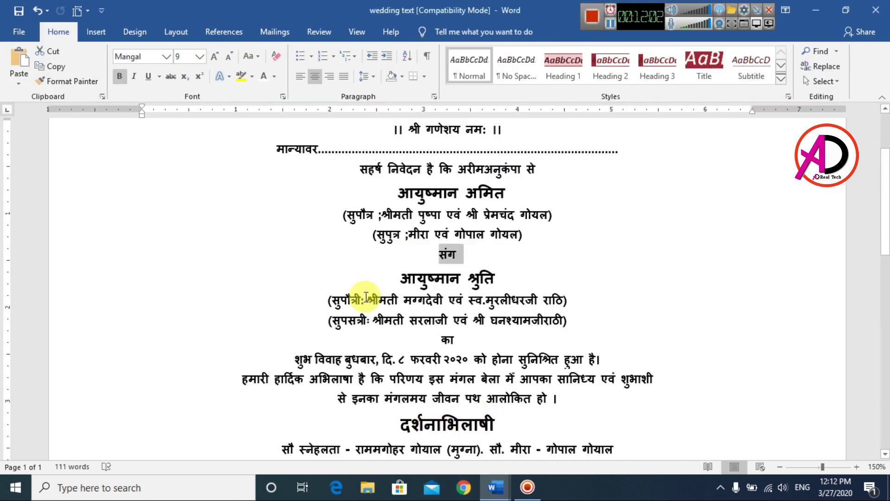
click(407, 195)
drag(421, 199, 528, 232)
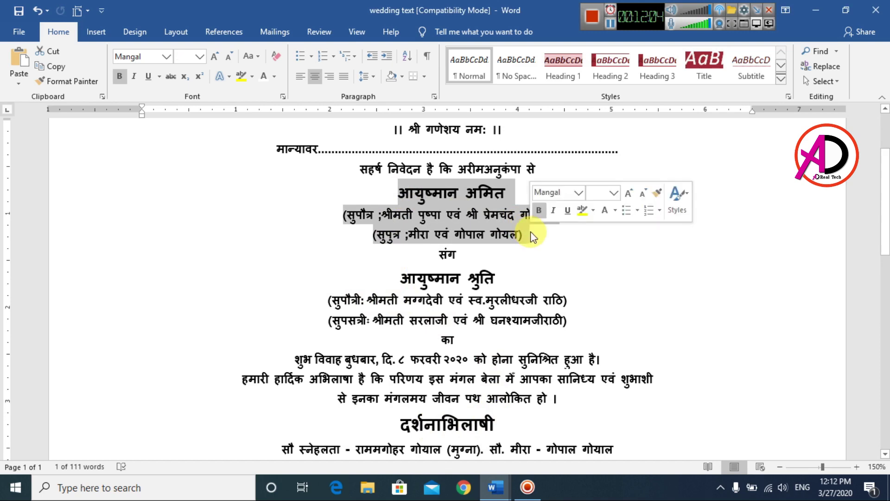
key(alt+Tab)
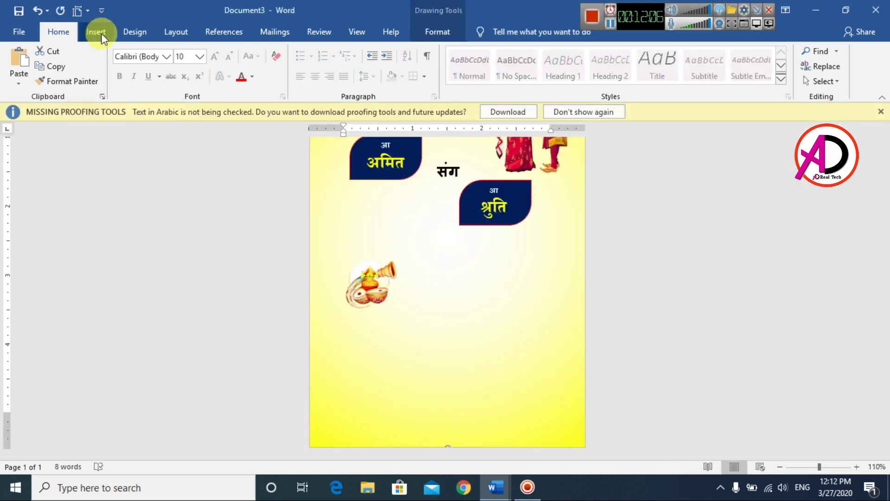
- Draw a text box below the groom's name box, paste the details and widen it
click(97, 32)
click(146, 81)
click(160, 111)
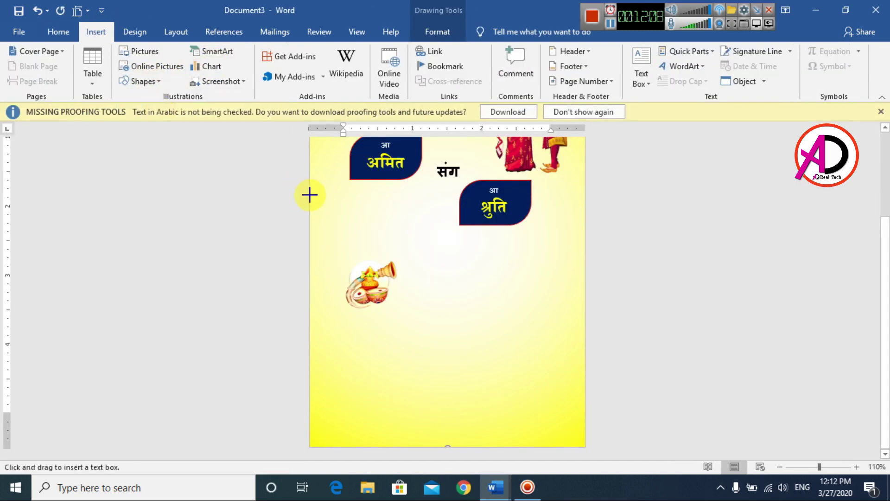
drag(327, 189, 433, 243)
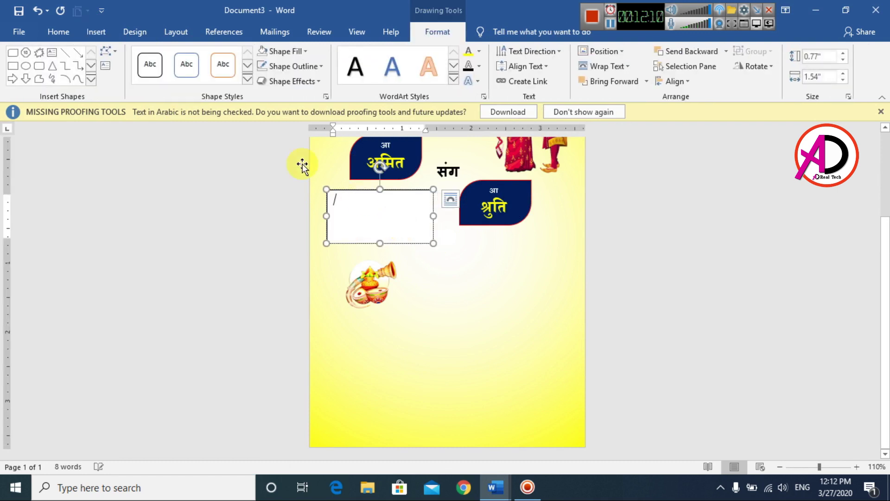
click(59, 32)
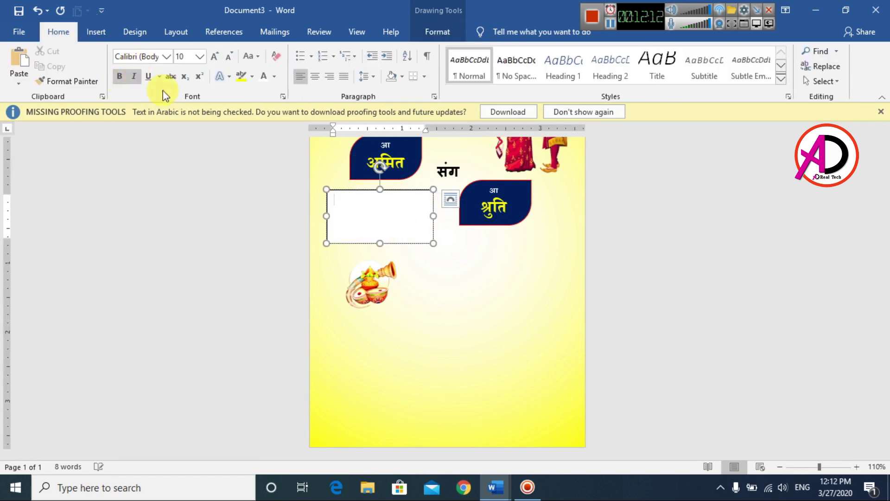
text(आयुष्मान अमित (सुपौत्र ;श्रीमती पुष्पा एवं श्री प्रेमचंद गोयल))
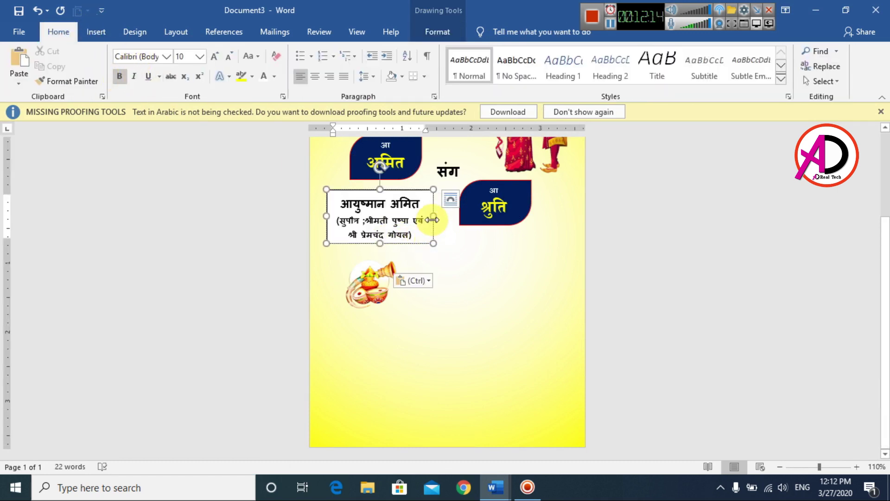
drag(433, 220, 447, 216)
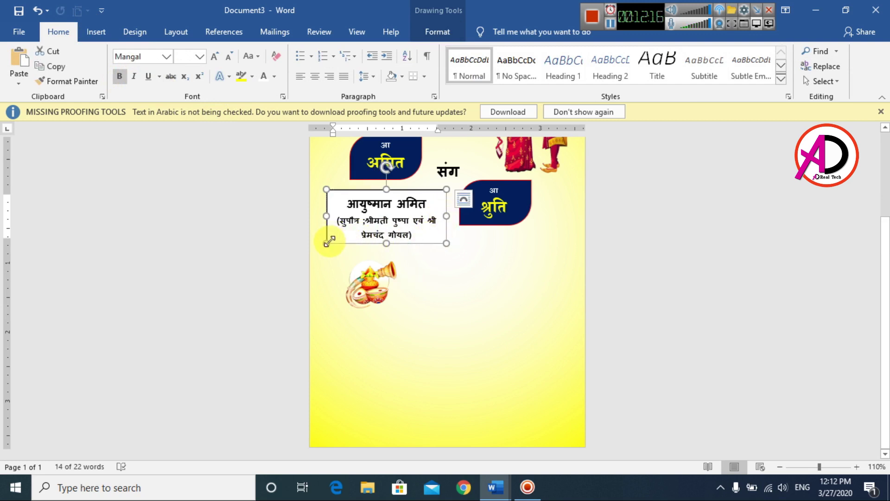
drag(329, 241, 312, 247)
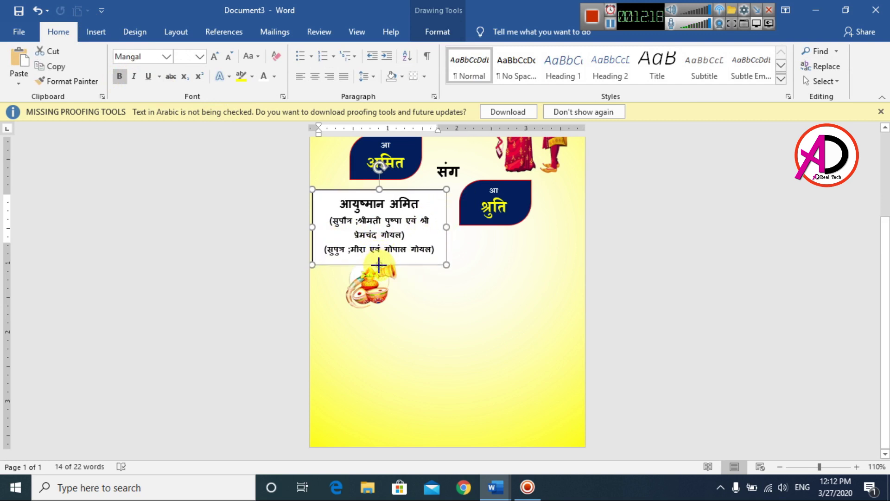
mouse_move(379, 265)
mouse_down()
mouse_move(379, 279)
mouse_move(379, 266)
mouse_up()
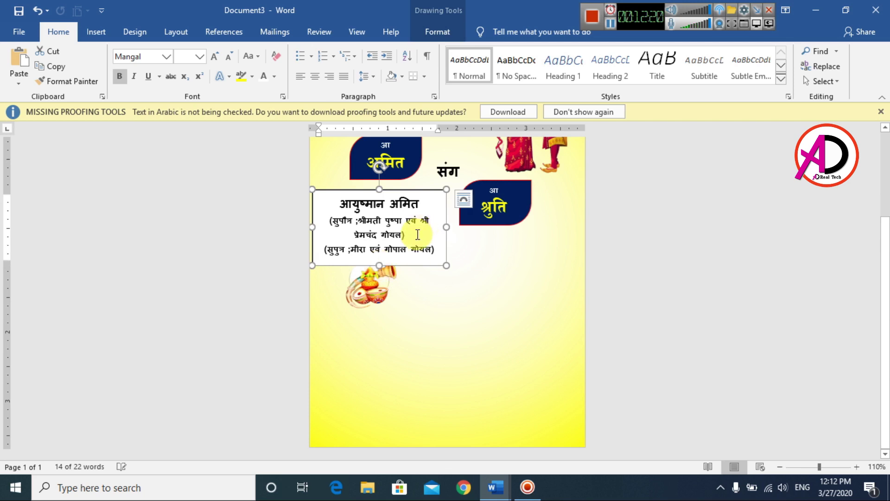
- Shrink the details text, move the box up slightly and remove its fill and outline
drag(434, 252, 341, 197)
click(229, 56)
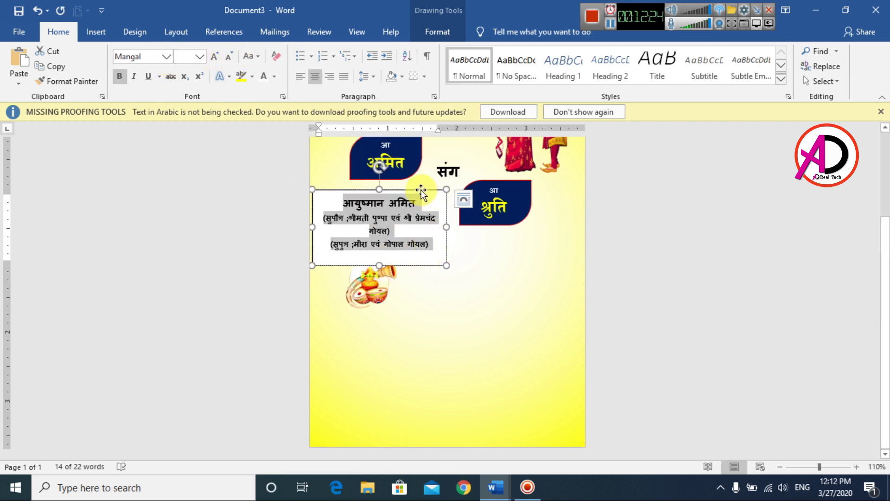
drag(421, 191, 421, 182)
click(439, 32)
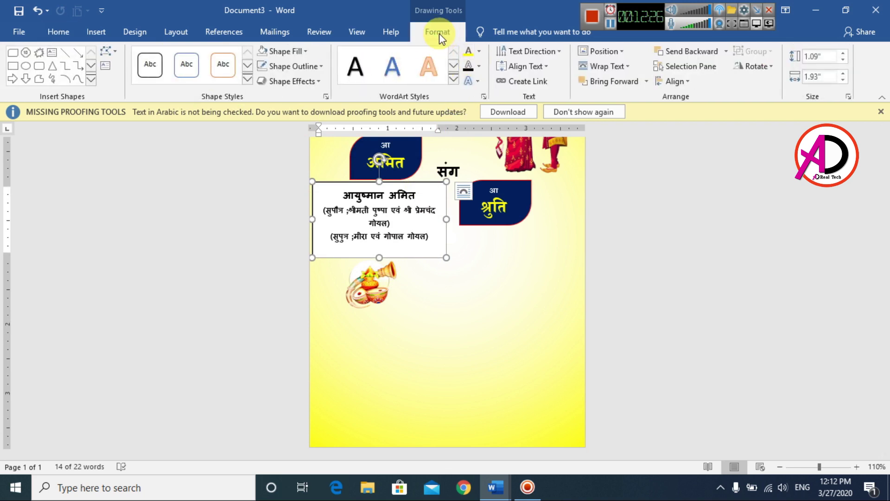
click(280, 53)
click(293, 165)
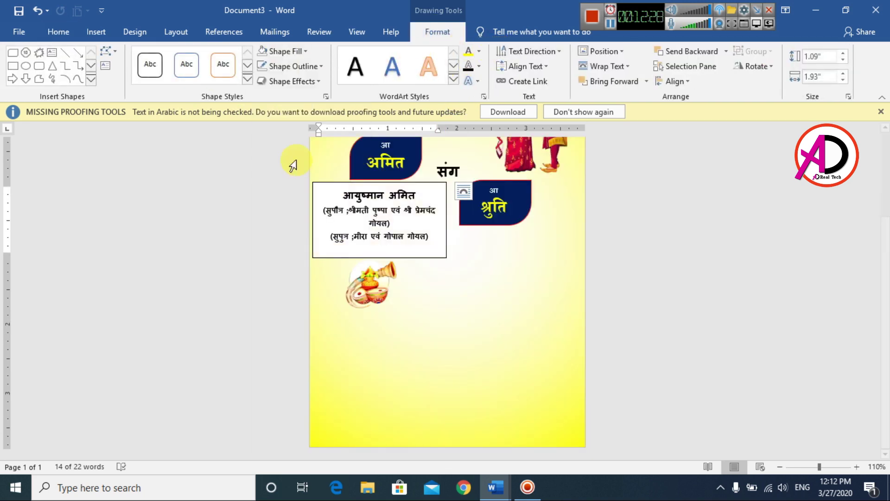
click(296, 70)
click(297, 182)
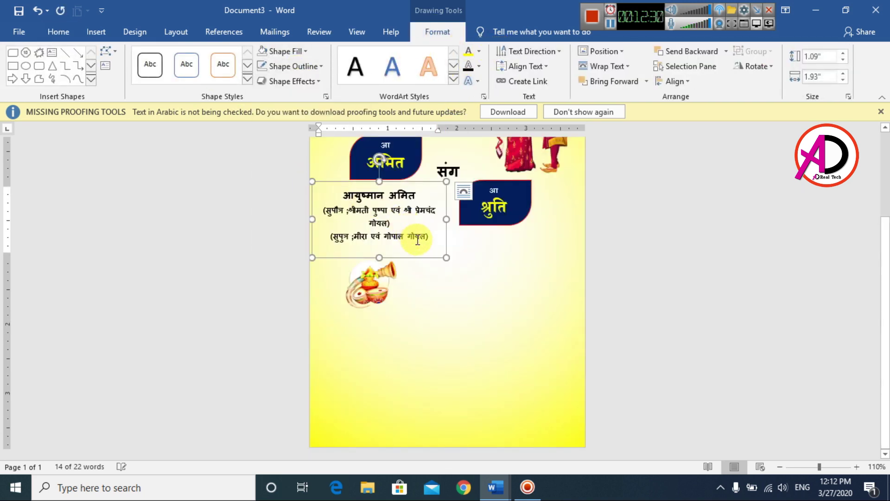
- Fine-tune the details font size and fit the box to about 0.75 by 2.01 inches
drag(434, 240, 332, 190)
key(ctrl+shift+comma)
key(ctrl+shift+comma)
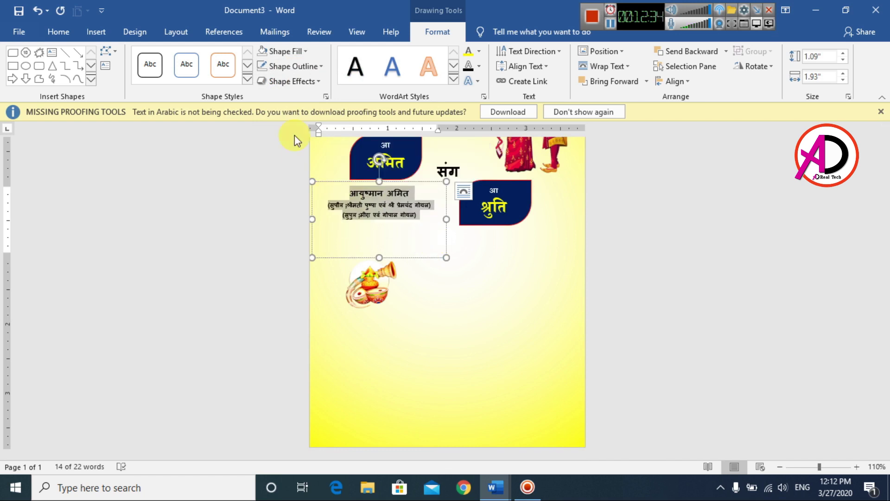
key(ctrl+shift+period)
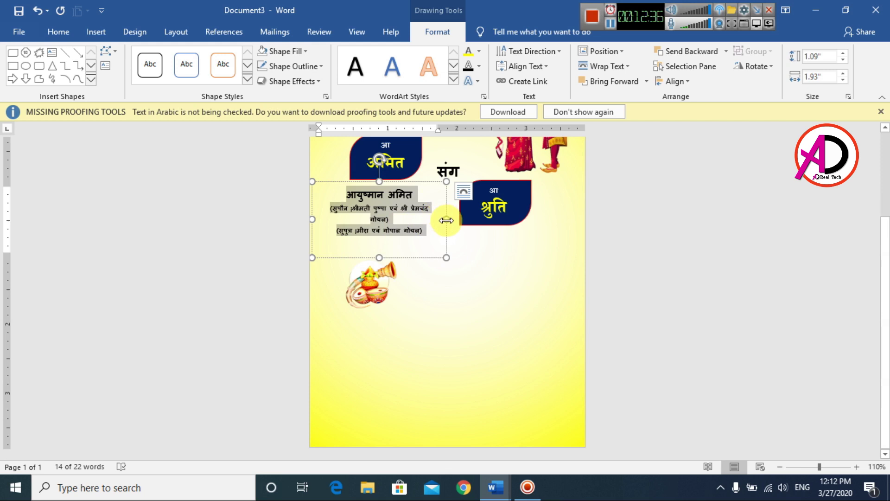
drag(447, 221, 452, 221)
drag(379, 258, 392, 229)
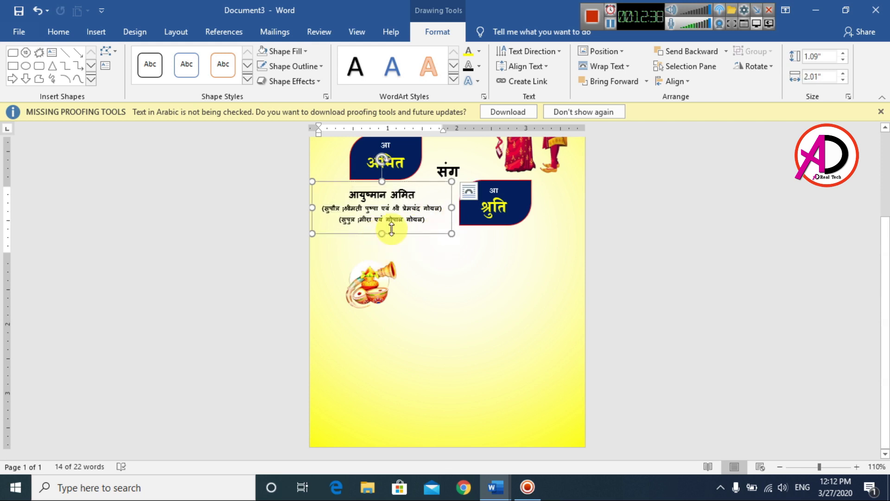
click(710, 276)
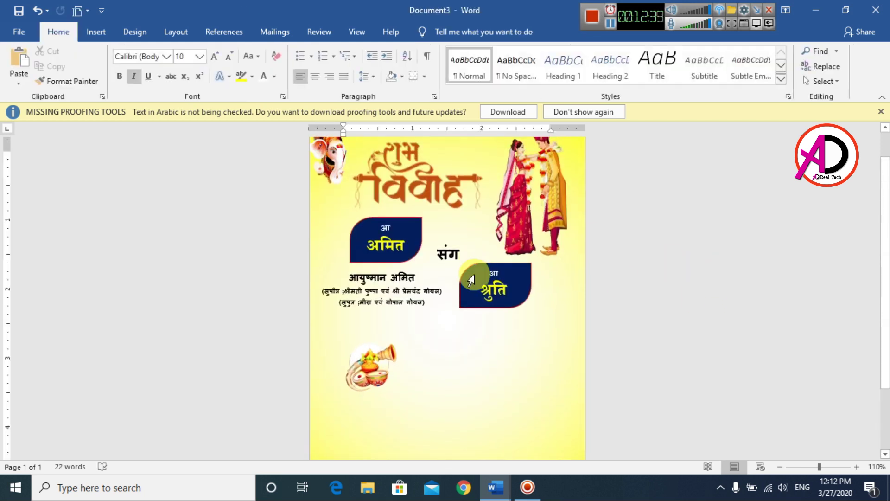
click(432, 303)
key(ctrl+a)
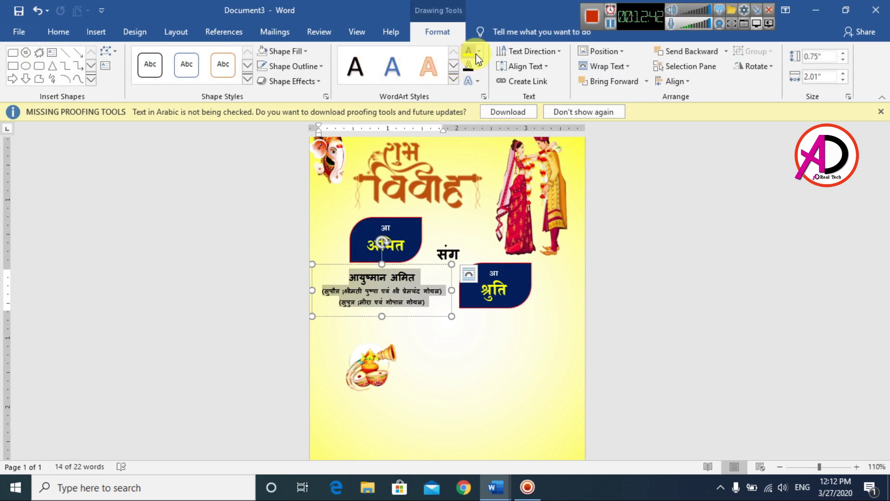
- Colour the groom's details dark red and duplicate the box below the श्रुति box
click(477, 52)
click(480, 168)
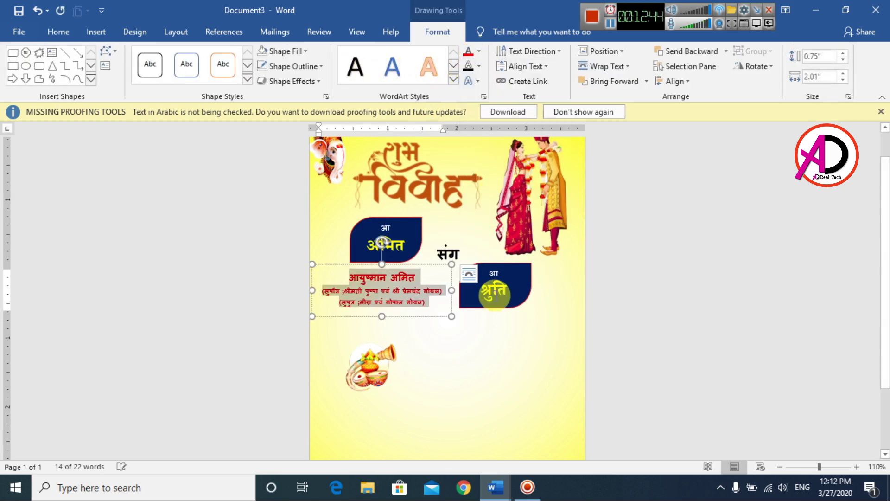
click(479, 52)
click(468, 169)
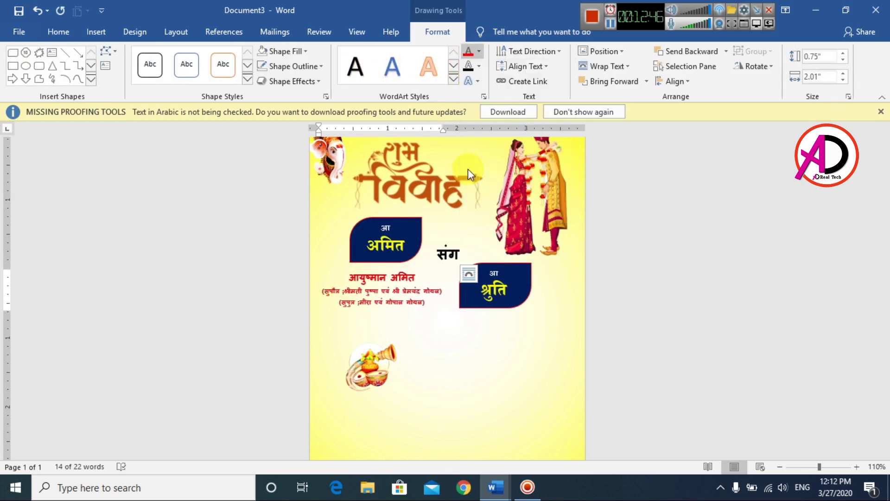
key(ctrl+c)
key(ctrl+v)
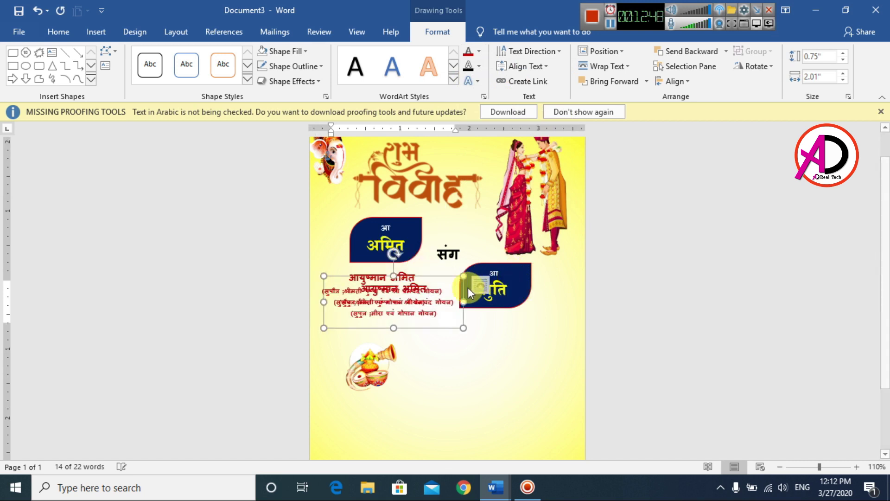
drag(434, 281, 532, 308)
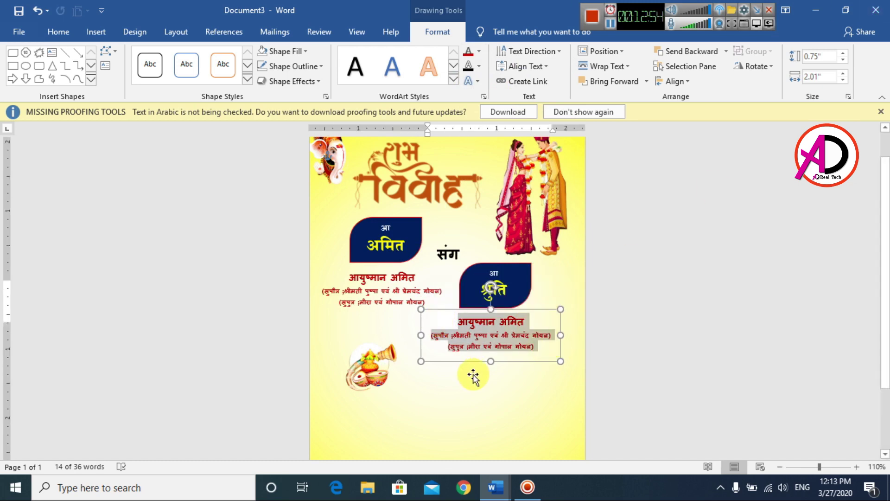
- Paste the bride's three detail lines from the wedding text into the duplicated box
scroll(473, 376, down, 3)
click(482, 489)
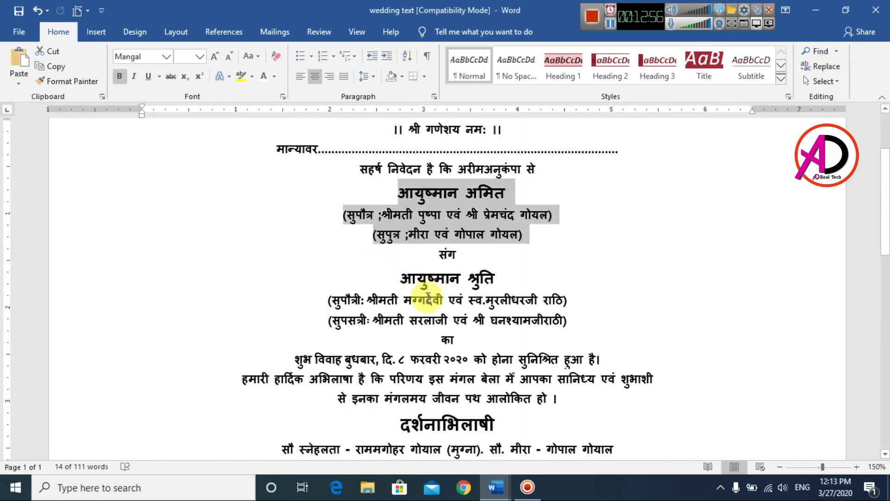
drag(401, 279, 576, 321)
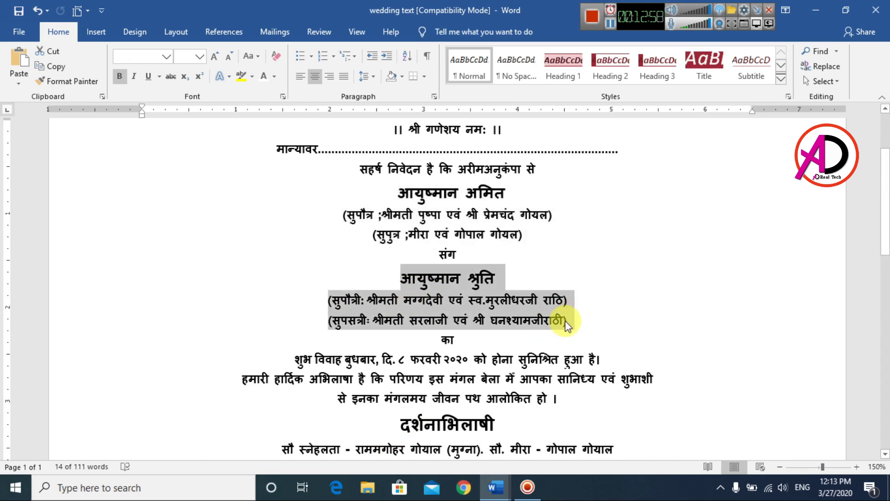
key(ctrl+c)
key(alt+Tab)
key(ctrl+v)
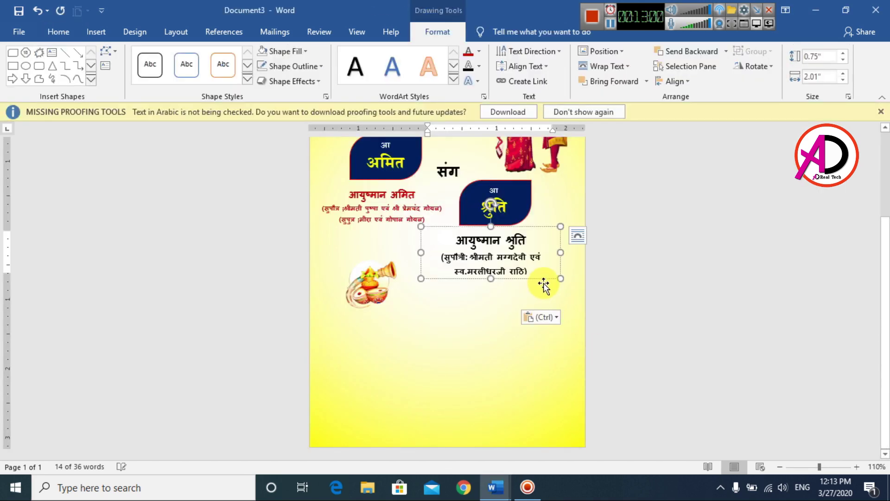
- Resize the bride's details box to show every line and adjust its font size
drag(562, 279, 580, 279)
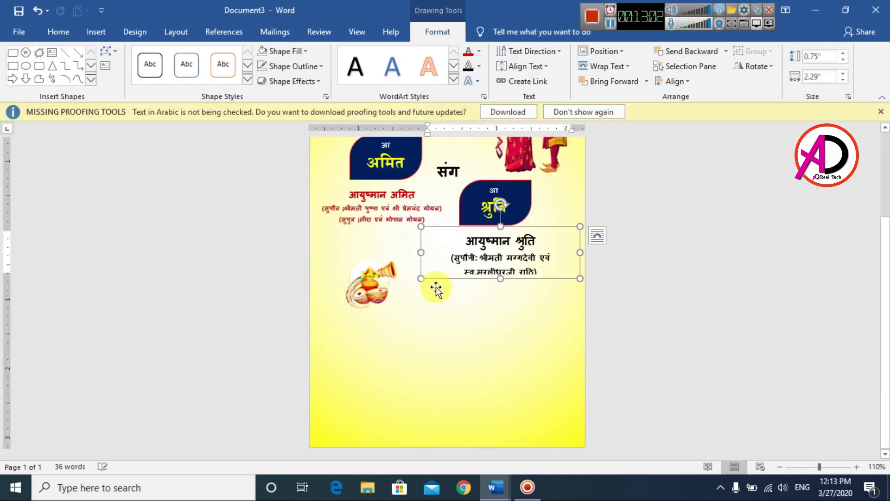
drag(422, 279, 411, 278)
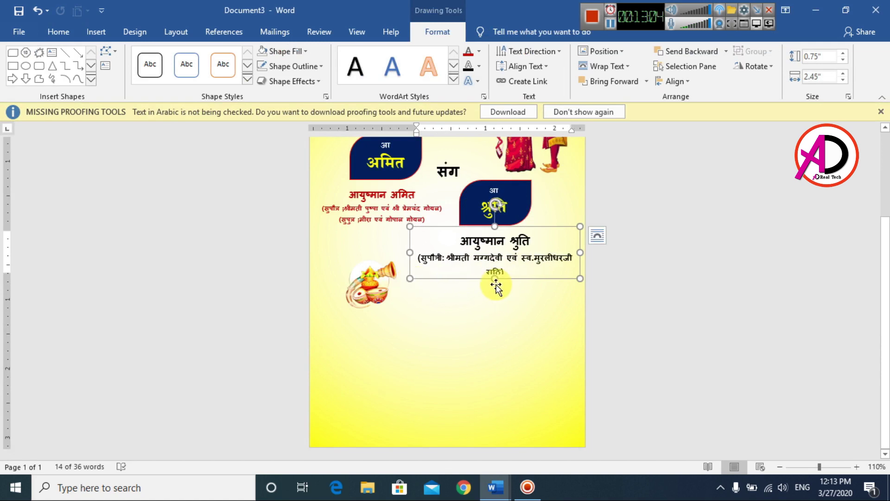
drag(495, 279, 459, 234)
click(74, 34)
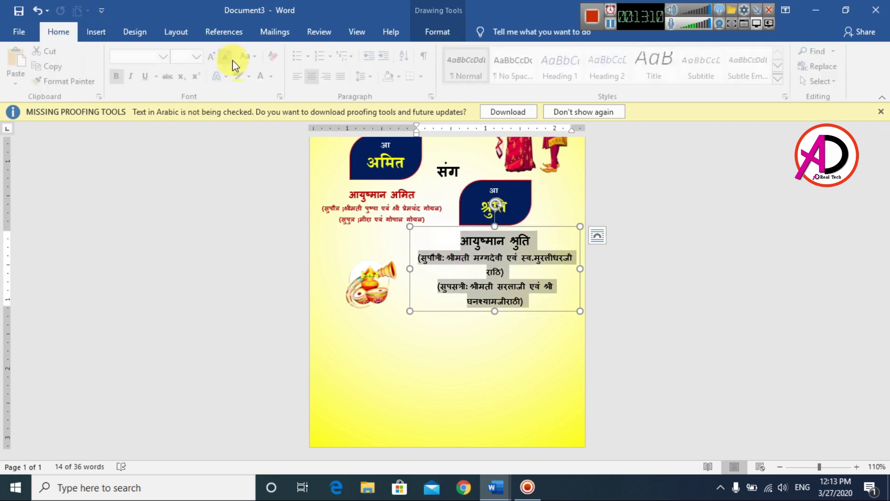
click(228, 57)
click(229, 56)
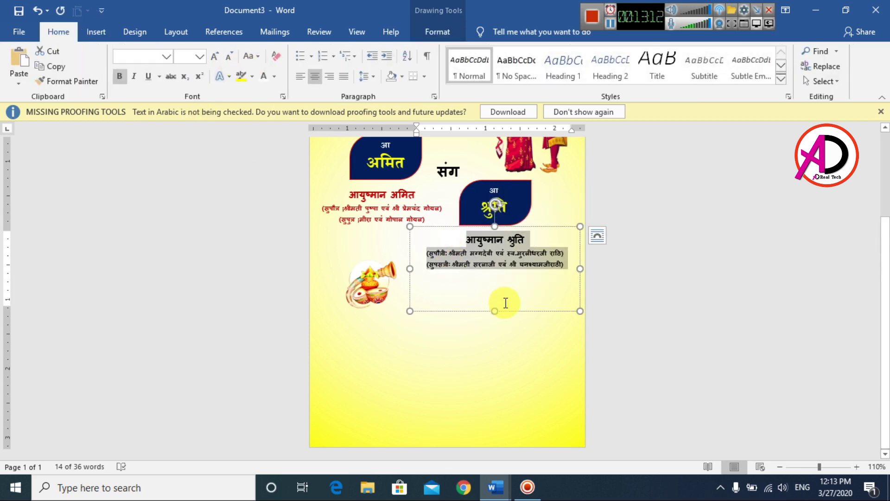
click(216, 56)
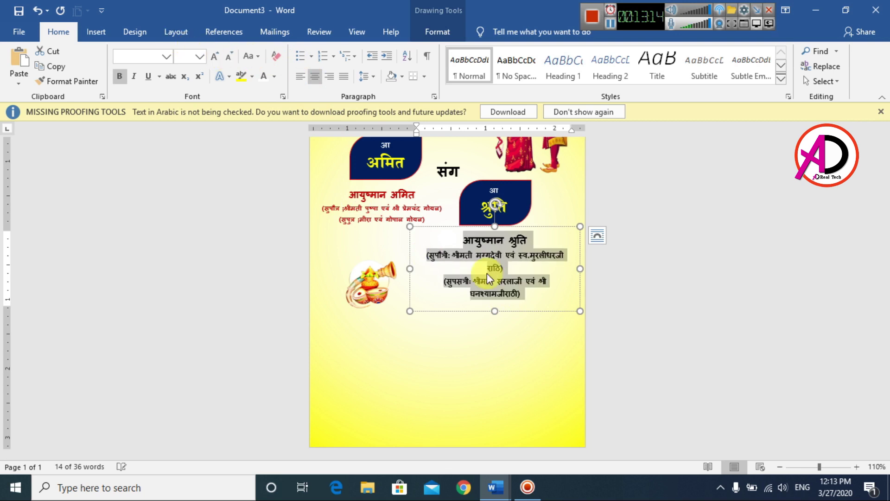
click(686, 290)
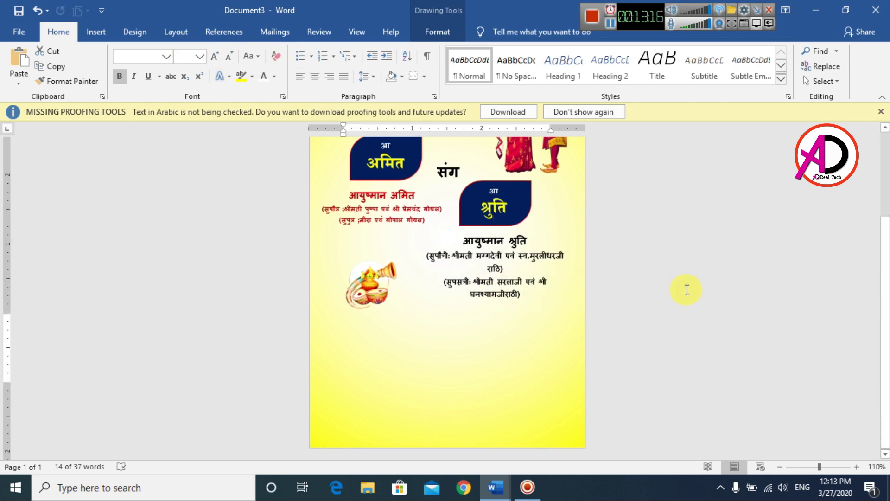
- Colour the bride's details red and move the kalash up beside them
scroll(508, 346, up, 3)
drag(536, 384, 429, 334)
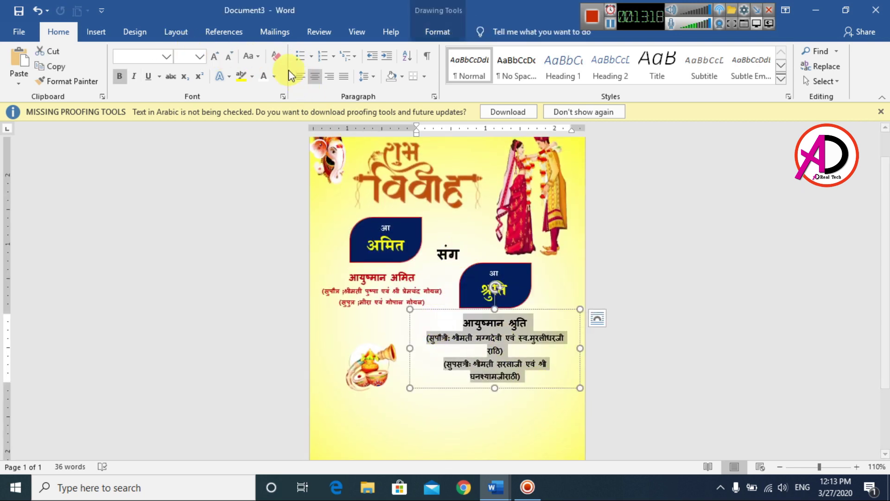
click(274, 76)
click(266, 195)
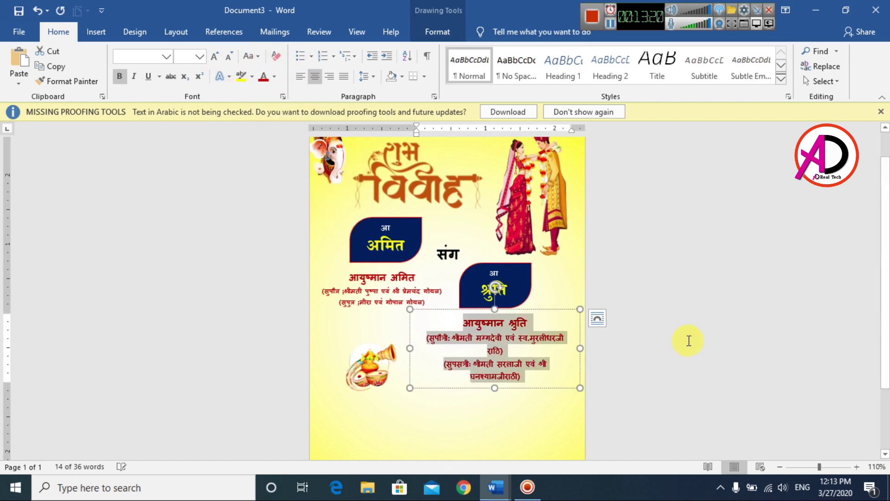
click(688, 342)
scroll(628, 390, down, 2)
scroll(628, 390, up, 3)
drag(371, 394, 370, 367)
- Narrow the bride's details box from both sides and shift it right under श्रुति
scroll(385, 366, down, 2)
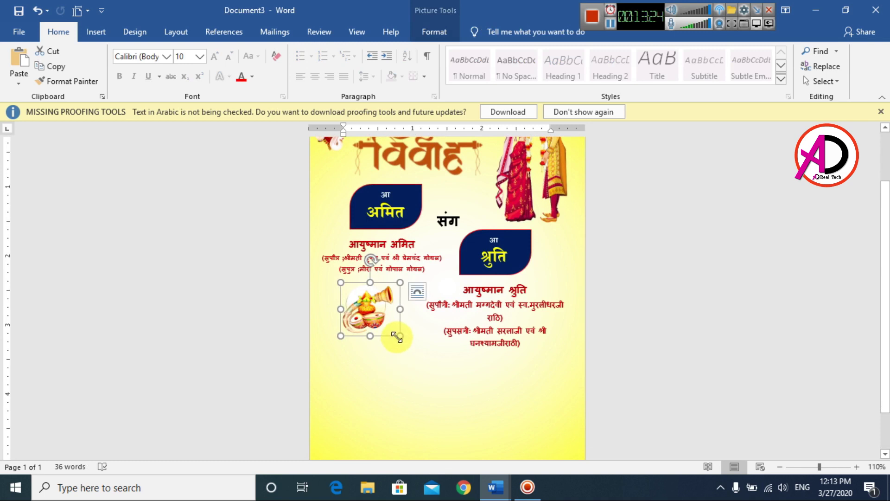
click(515, 290)
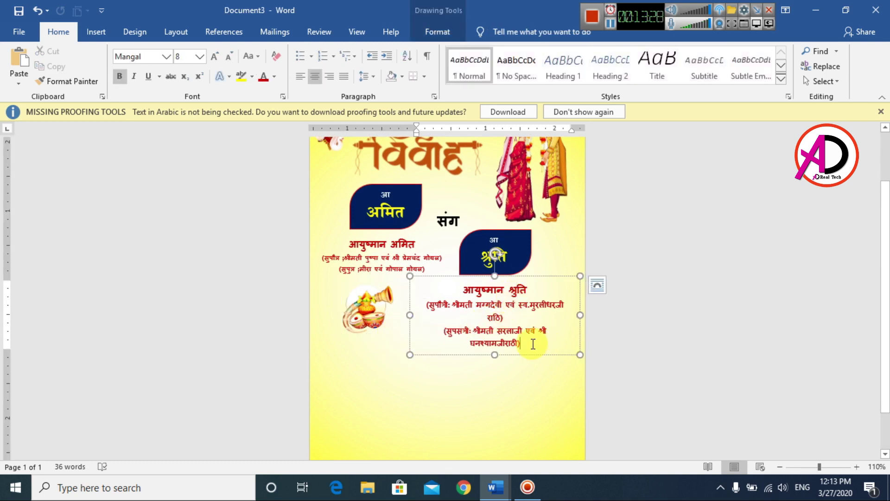
scroll(505, 344, down, 2)
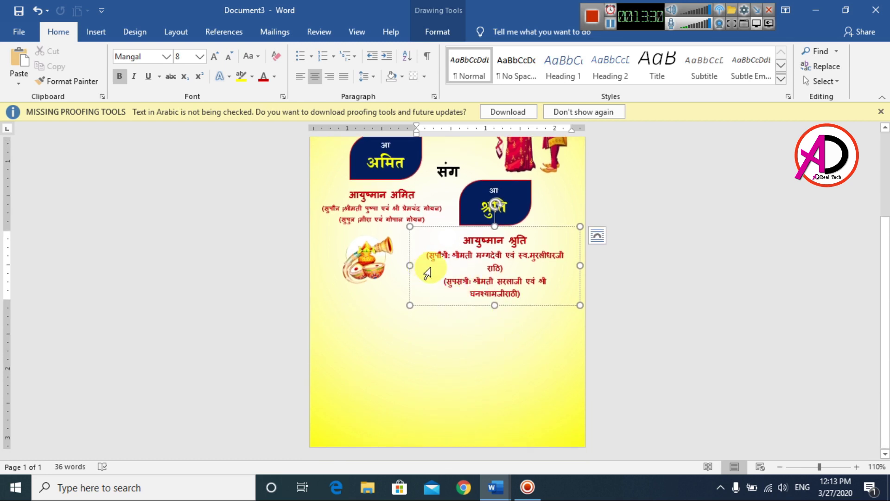
drag(410, 263, 421, 263)
drag(580, 265, 531, 265)
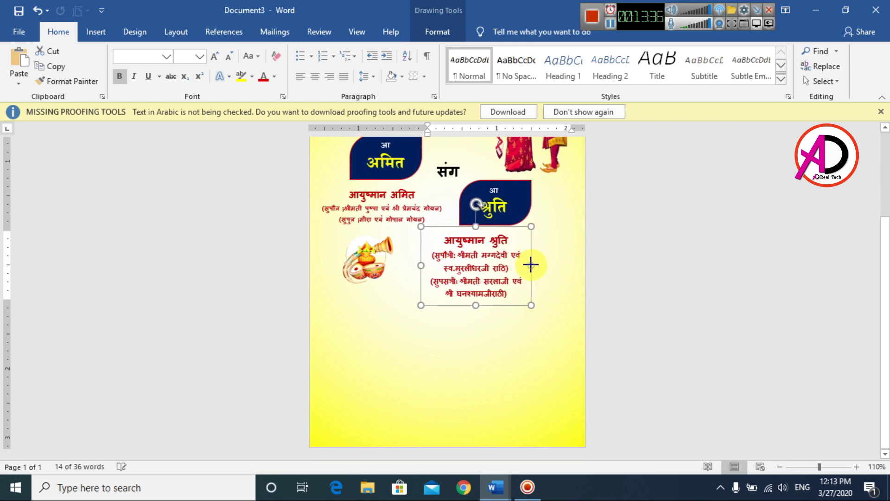
drag(513, 228, 541, 227)
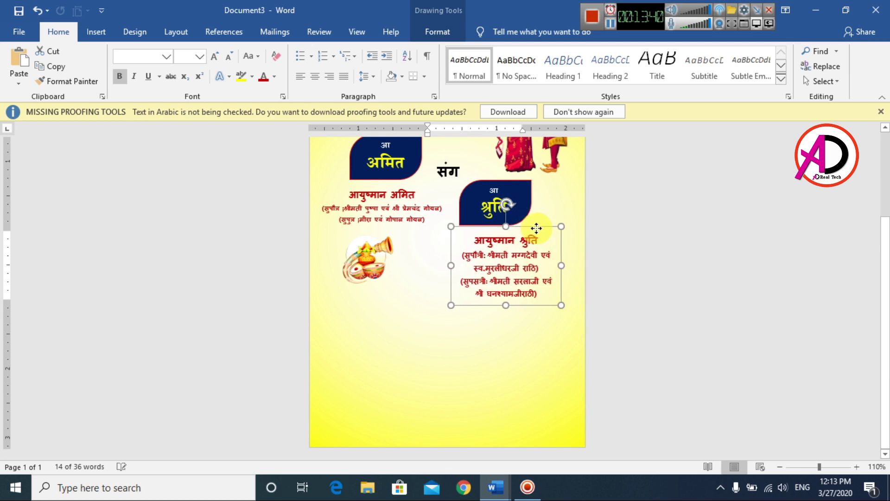
- Shrink the kalash picture from its corner handle so it sits under the groom's details
click(371, 269)
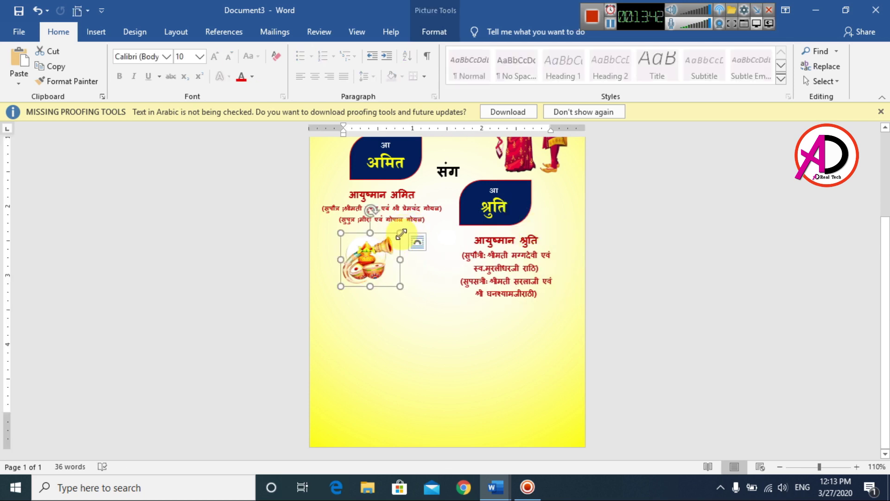
drag(400, 236, 345, 253)
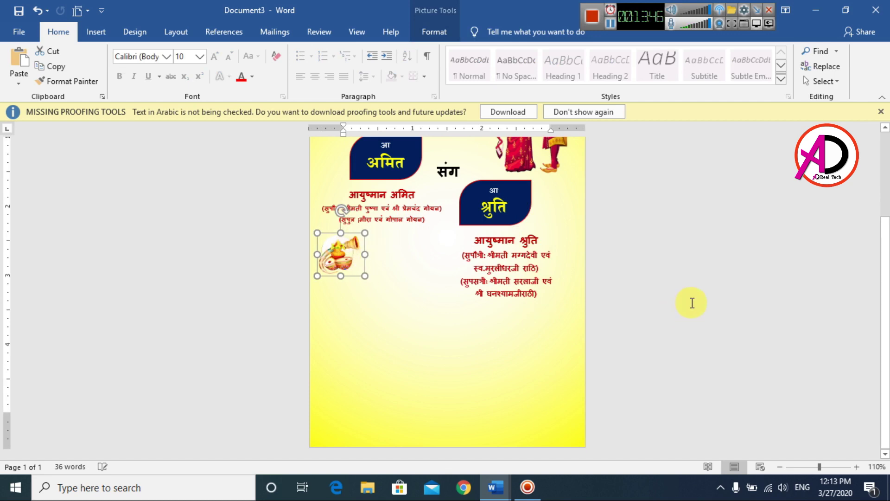
click(505, 306)
scroll(505, 306, up, 3)
click(96, 31)
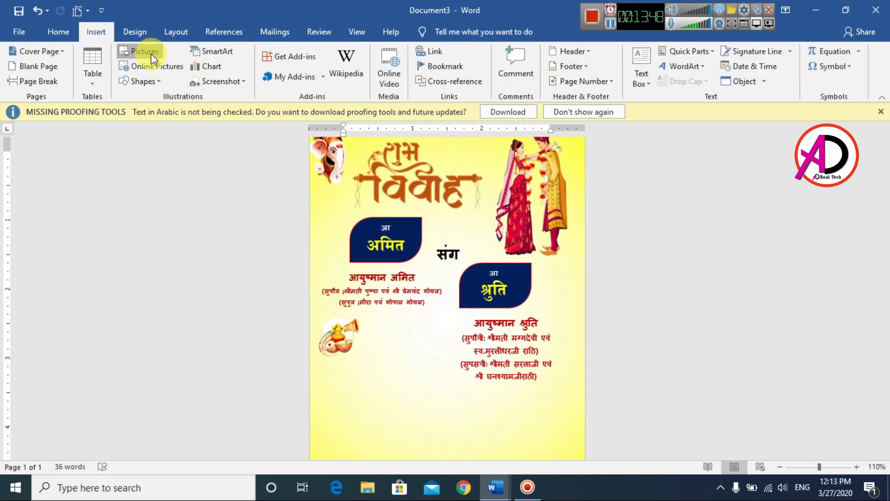
- Insert the dancing-couple image 112 and set its wrapping to Behind Text
click(152, 54)
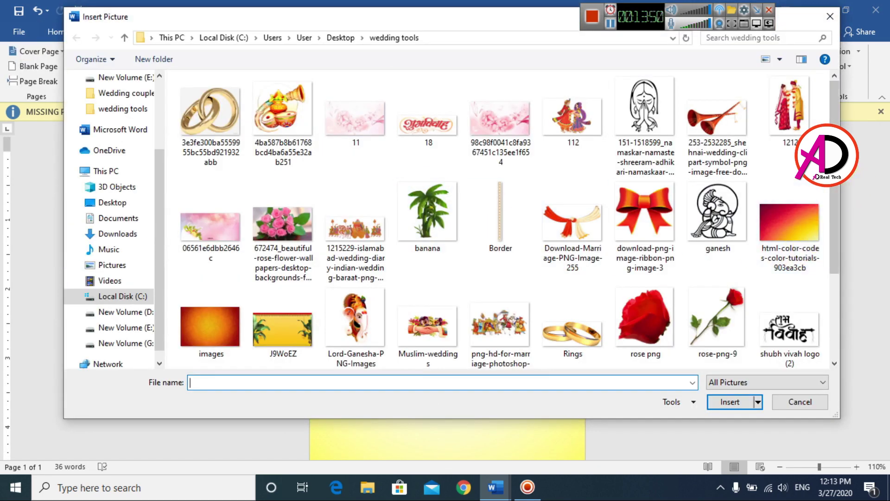
drag(833, 157, 853, 192)
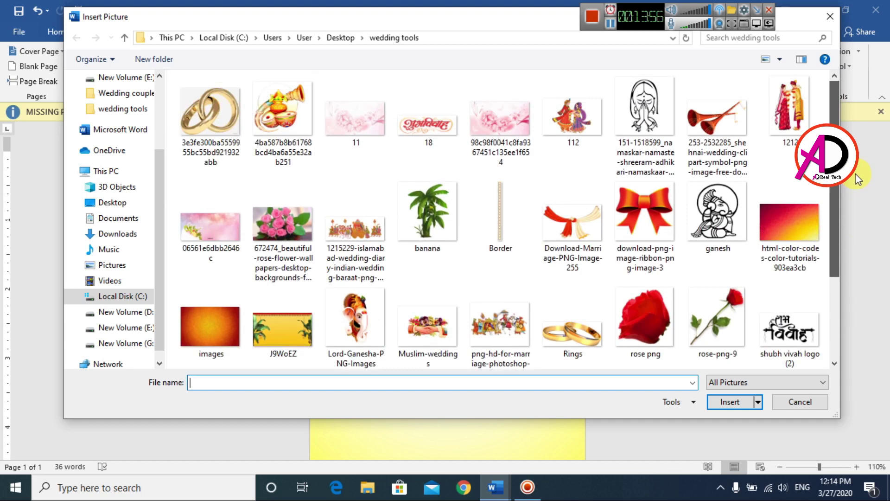
click(568, 113)
click(738, 403)
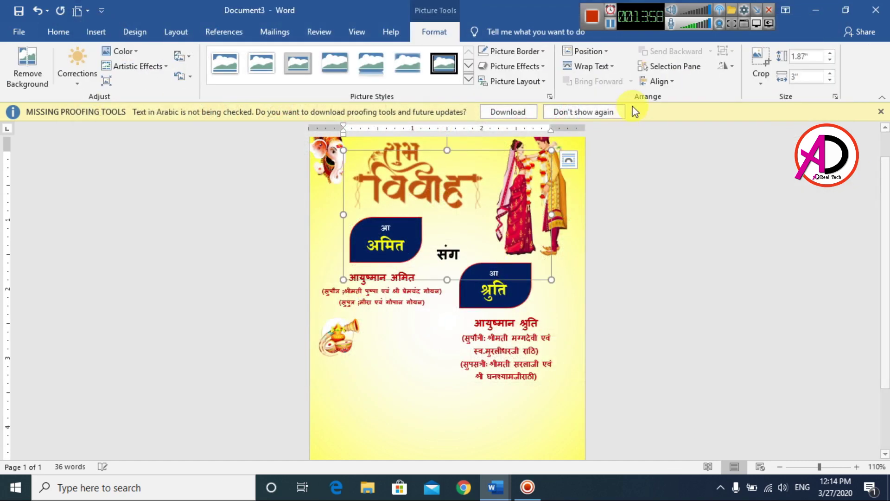
click(589, 66)
click(603, 162)
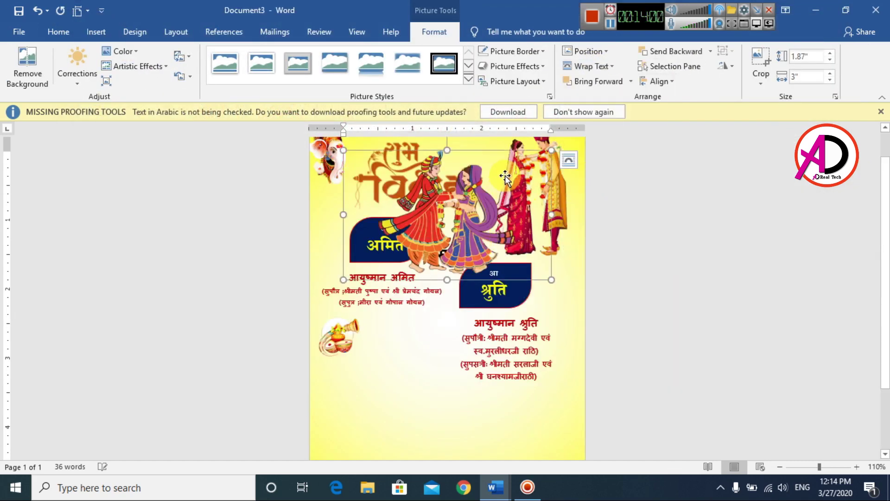
- Shrink the dancing couple to about 1.15 by 1.85 inches between the kalash and bride's details
drag(428, 354, 469, 435)
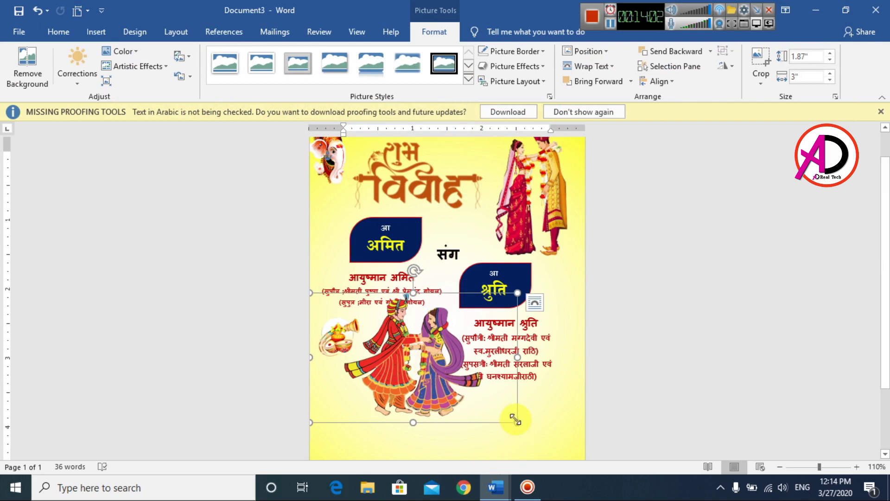
drag(516, 419, 452, 361)
drag(406, 333, 427, 354)
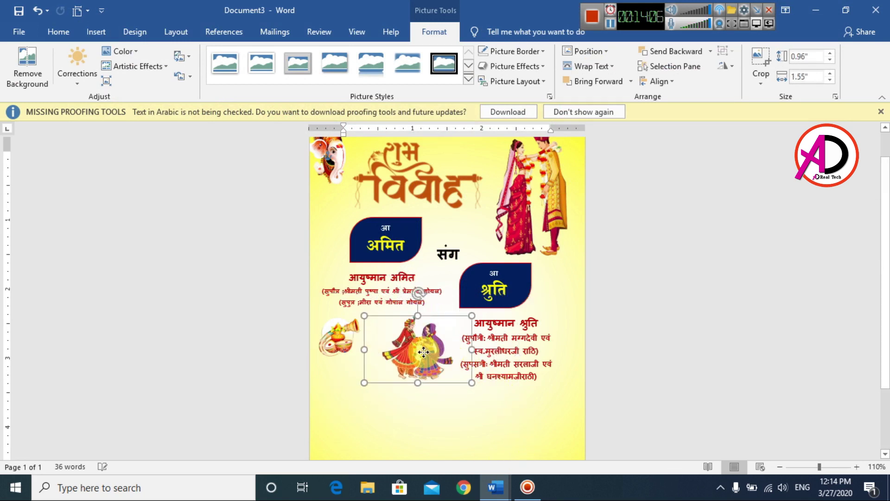
click(480, 309)
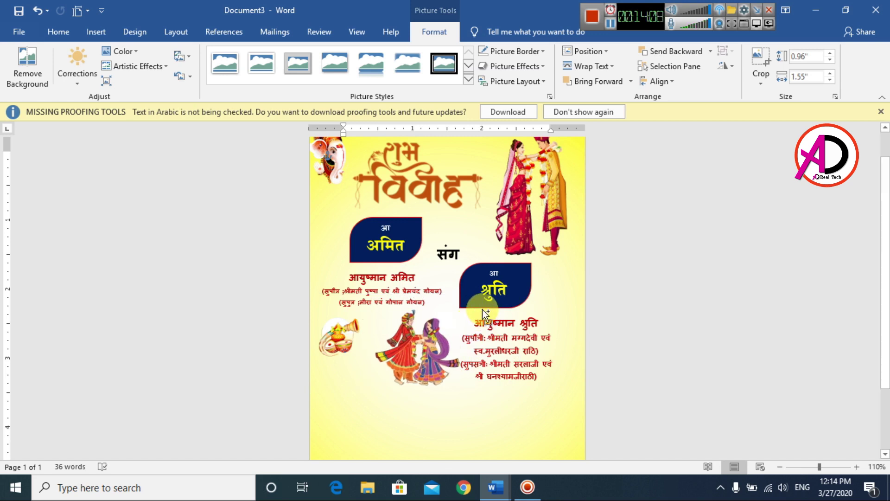
drag(421, 350, 413, 347)
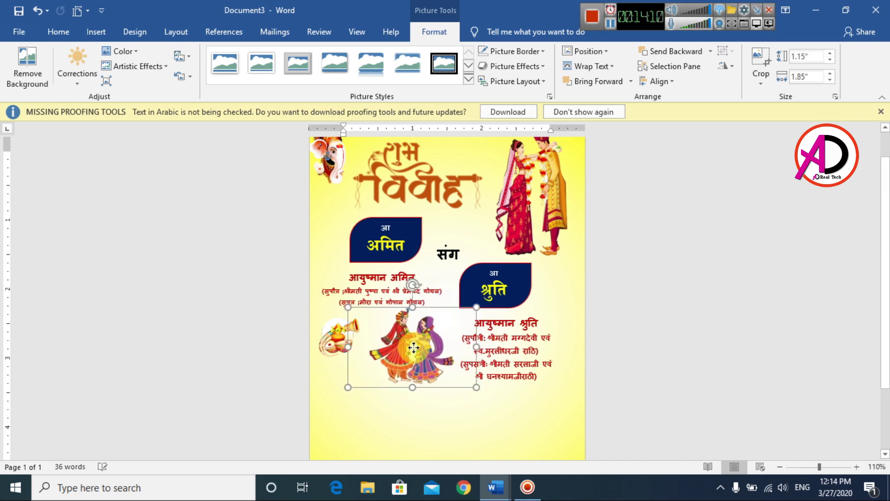
click(641, 341)
scroll(662, 368, down, 2)
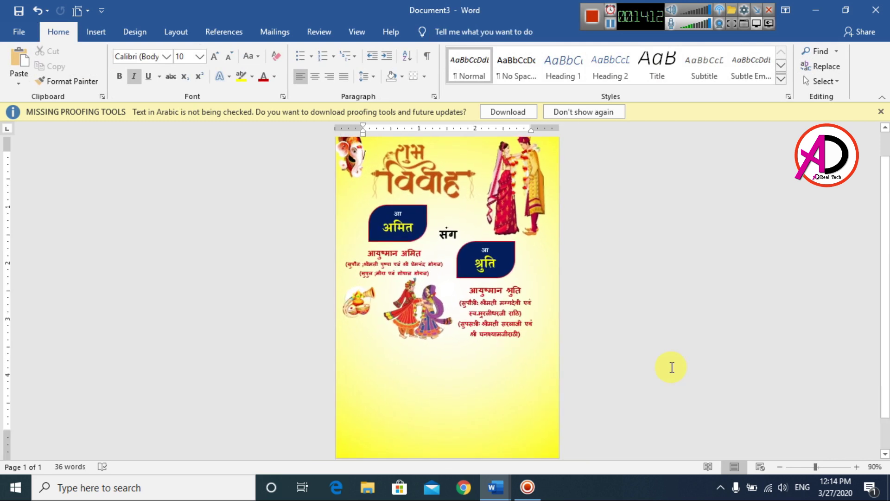
- Copy the three invitation lines from the wedding text document, then go back to Document3
scroll(622, 362, up, 1)
scroll(622, 360, down, 1)
scroll(621, 364, up, 2)
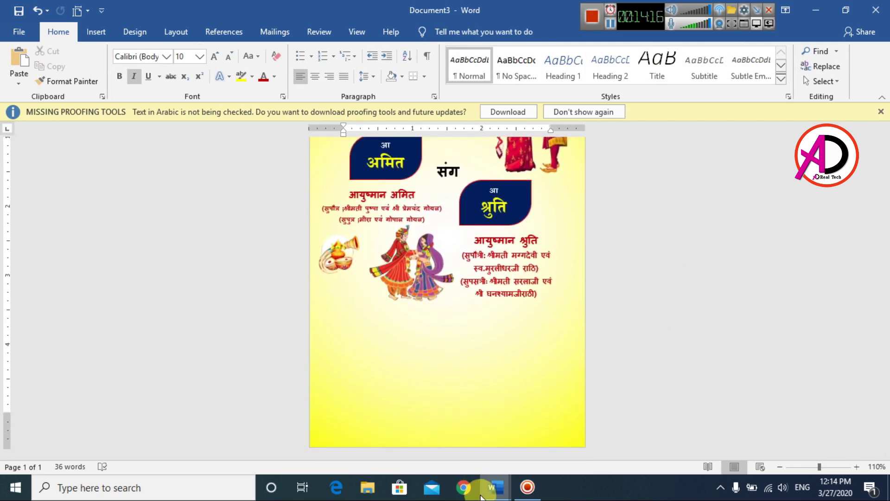
click(495, 487)
click(457, 442)
scroll(561, 250, down, 4)
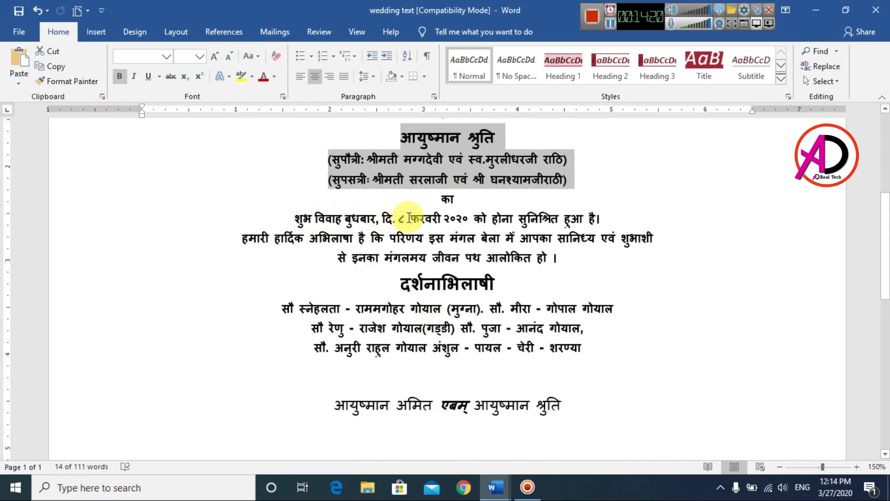
drag(295, 213, 563, 255)
key(ctrl+c)
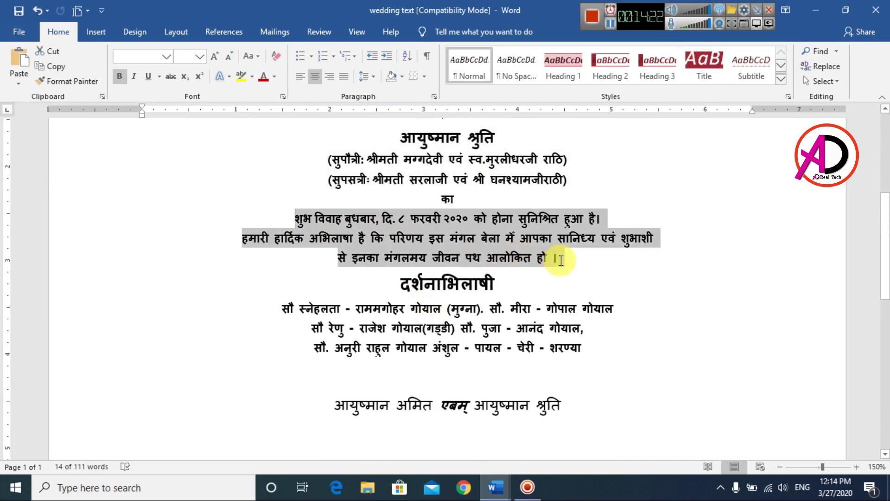
key(alt+Tab)
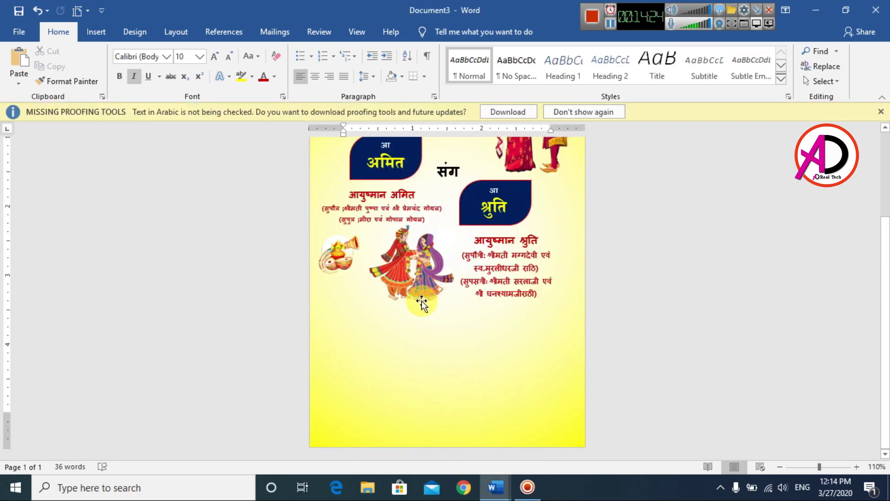
- Draw a text box below the dancing couple and paste the invitation paragraph into it
click(97, 33)
click(142, 82)
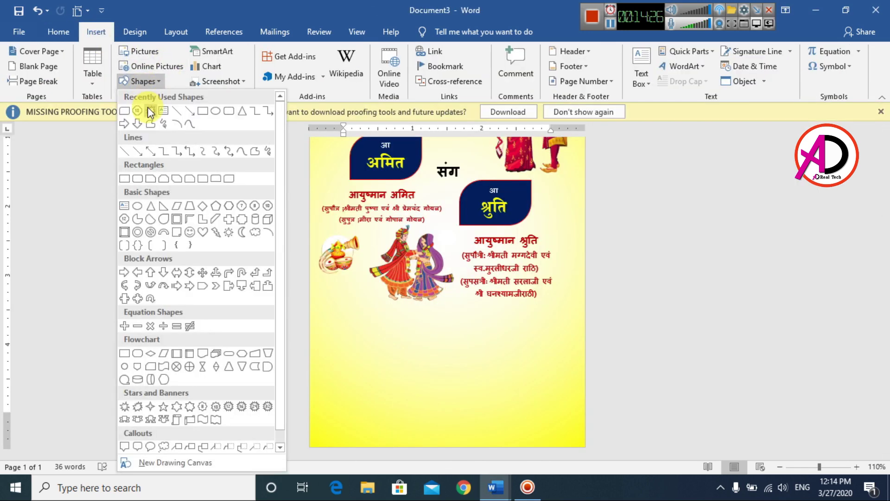
click(160, 112)
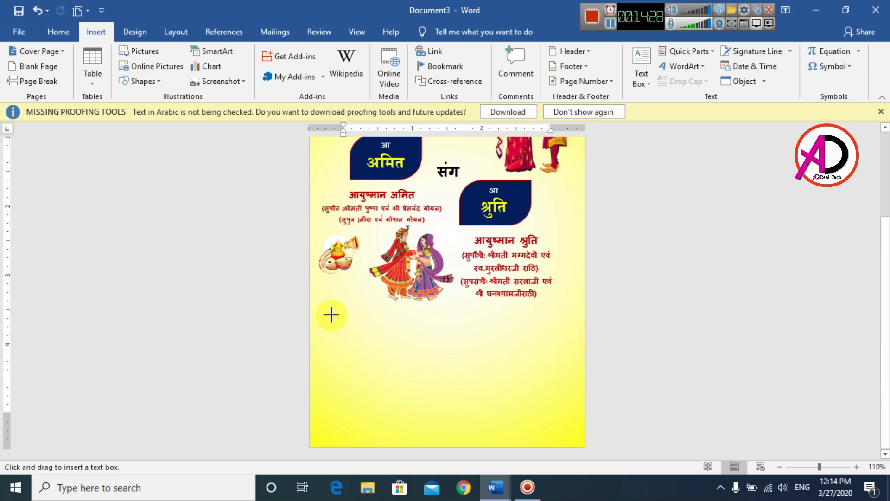
mouse_move(331, 315)
mouse_down()
mouse_move(551, 362)
mouse_move(571, 375)
mouse_up()
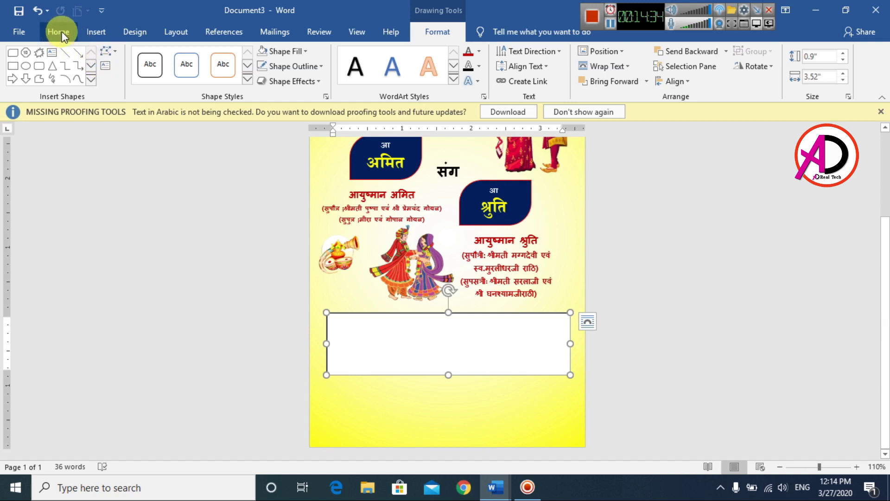
click(59, 32)
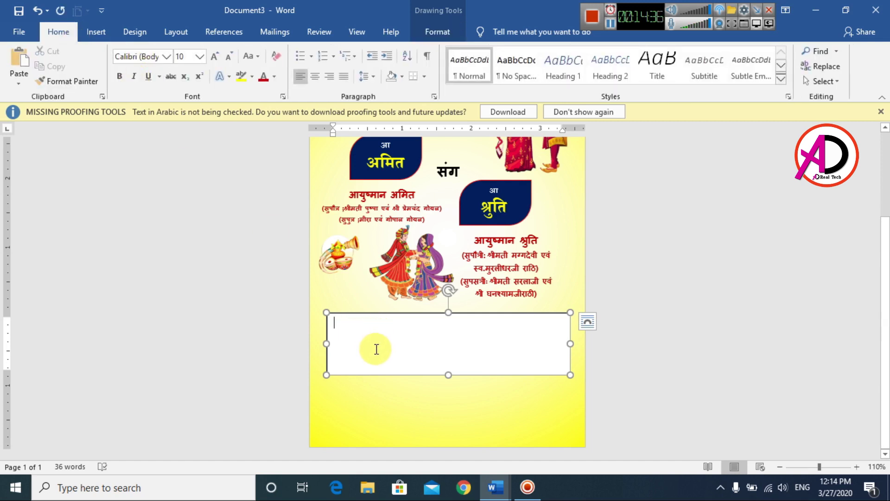
key(ctrl+v)
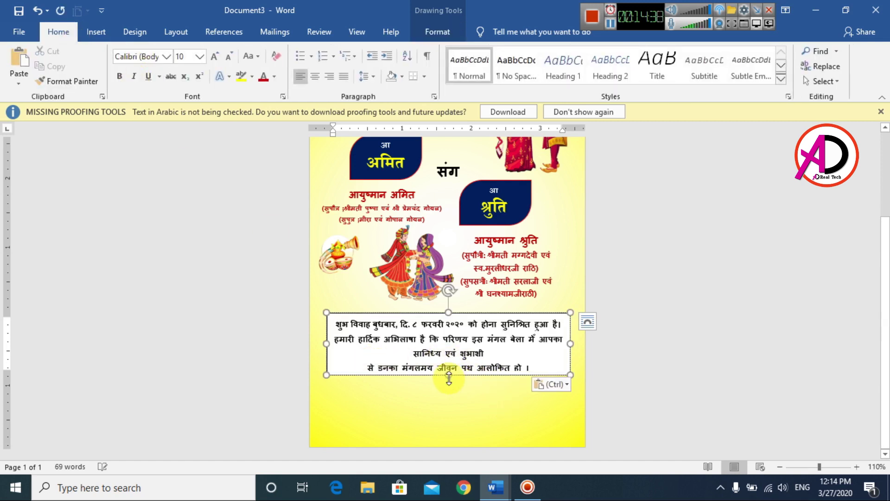
mouse_move(449, 378)
mouse_down()
mouse_move(449, 391)
mouse_move(449, 384)
mouse_up()
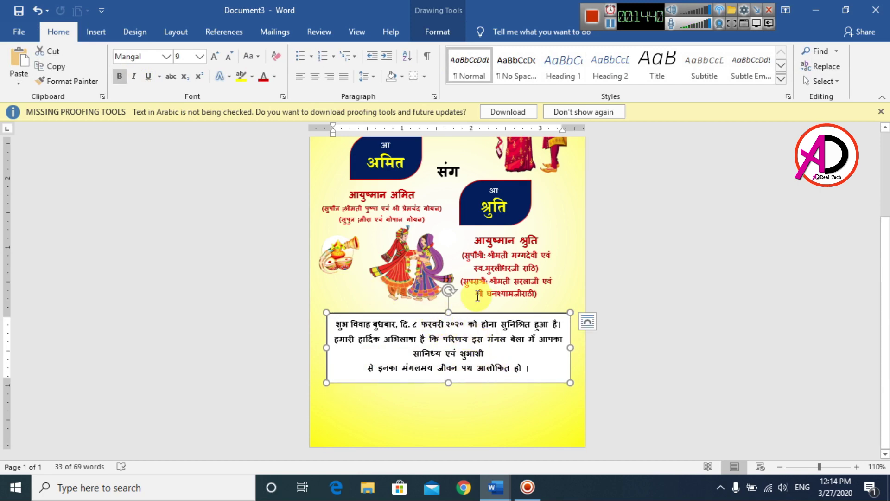
- Give the text box no shape fill and no outline
click(445, 32)
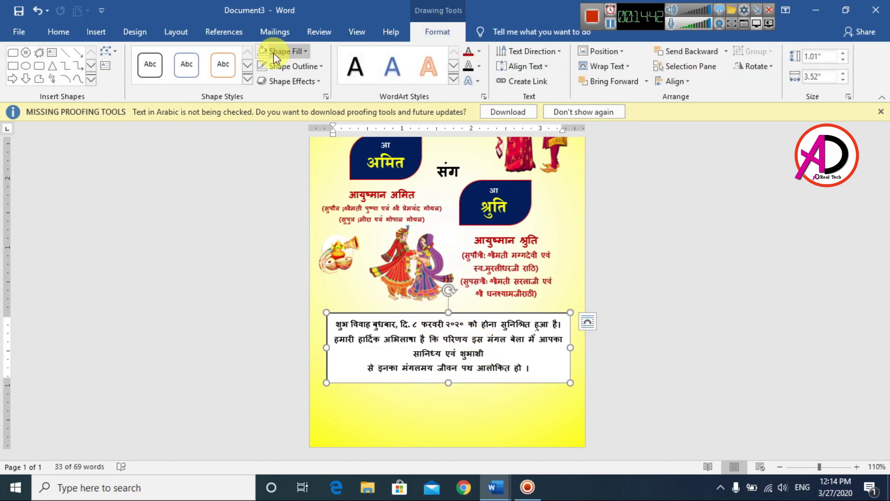
click(280, 51)
click(292, 66)
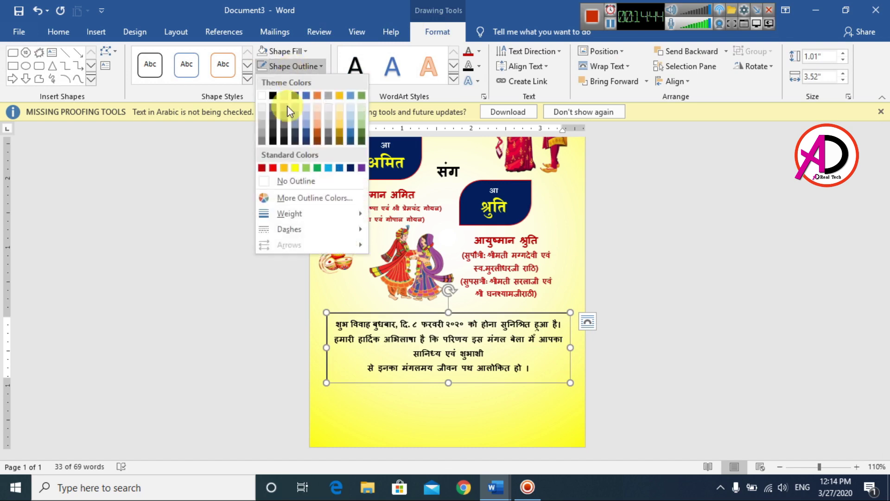
click(297, 181)
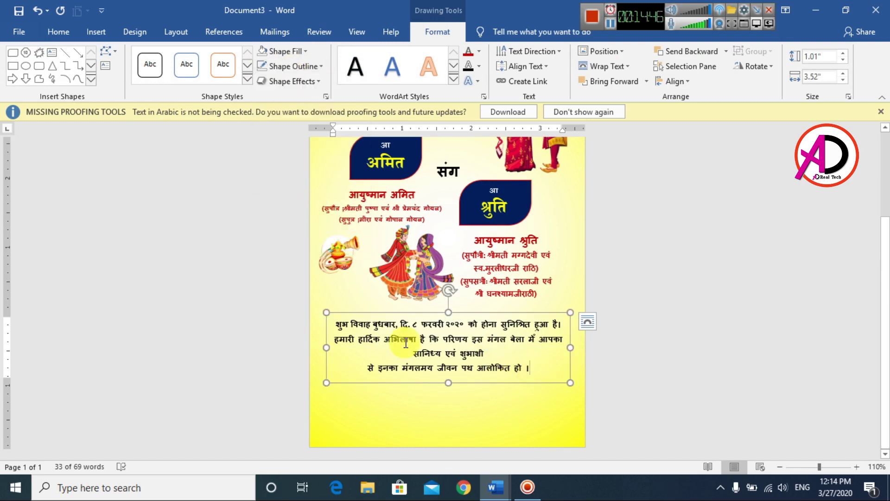
- Colour all the invitation text in the box red
key(ctrl+a)
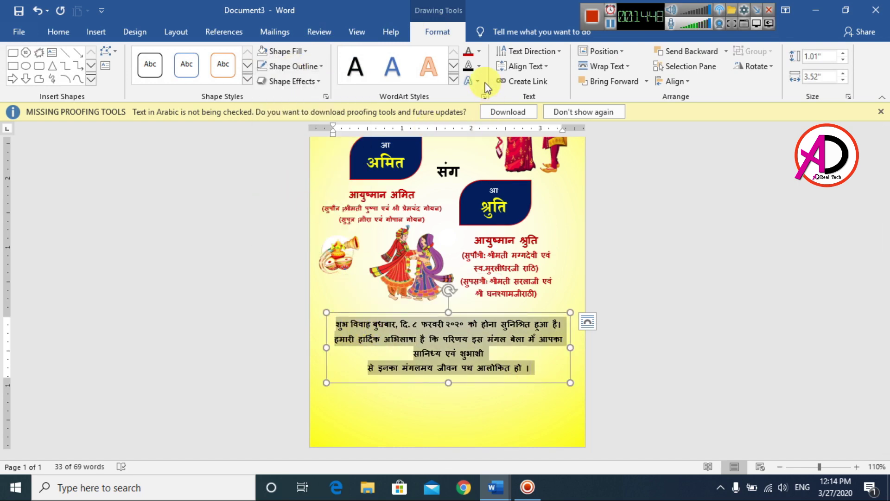
click(480, 52)
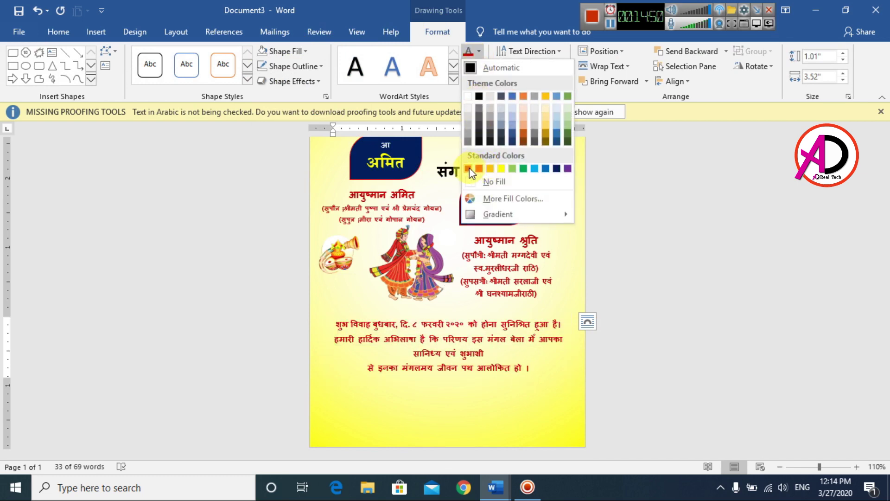
click(469, 168)
click(505, 369)
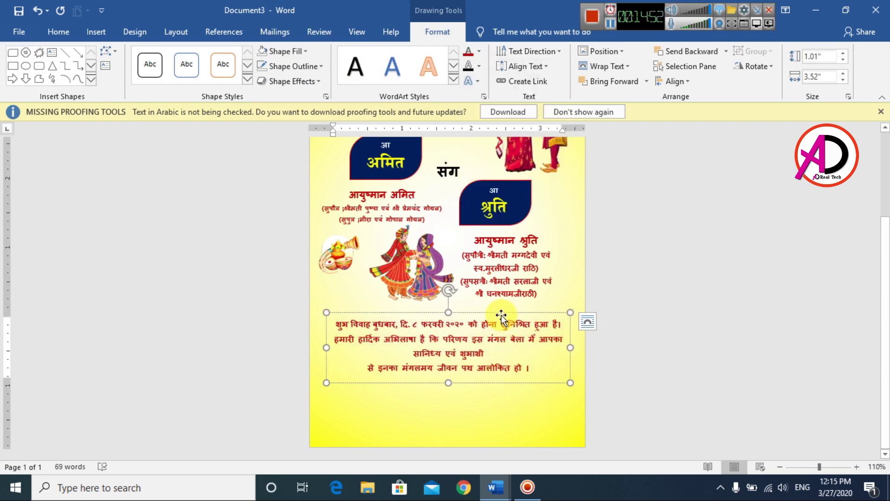
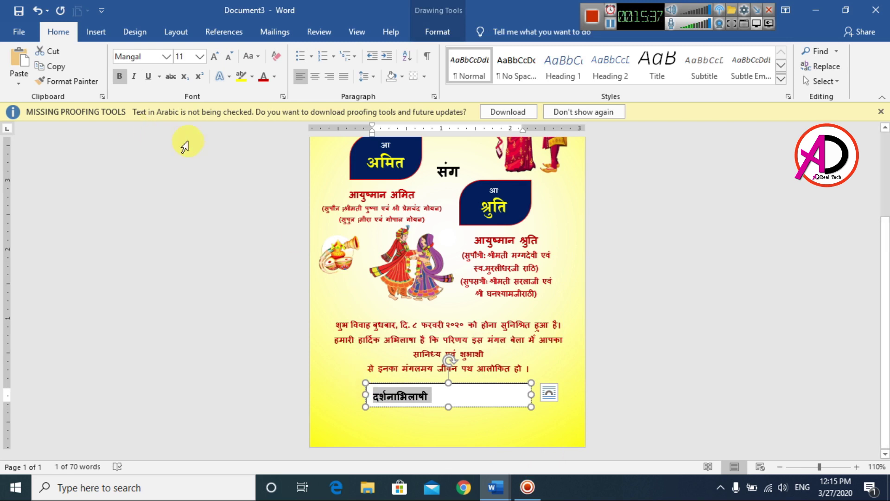
- Centre the दर्शनाभिलाषी text and give its box a dark blue fill with no outline
click(315, 76)
click(492, 407)
click(429, 33)
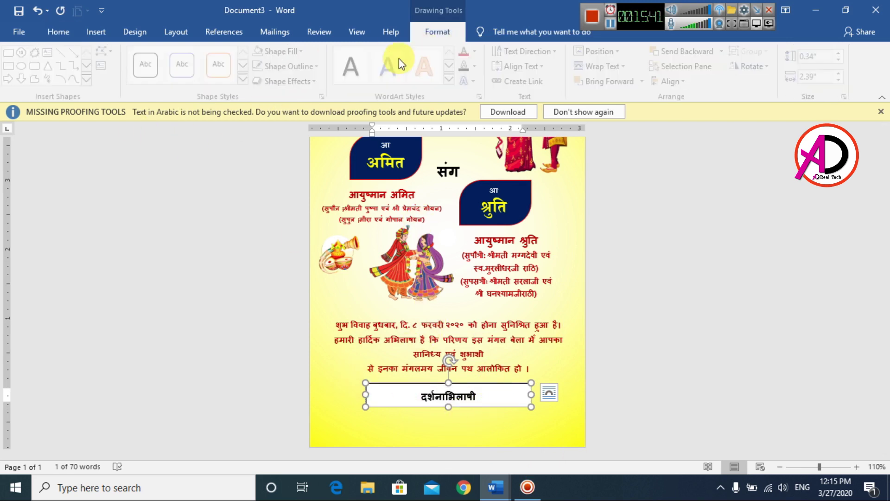
click(280, 51)
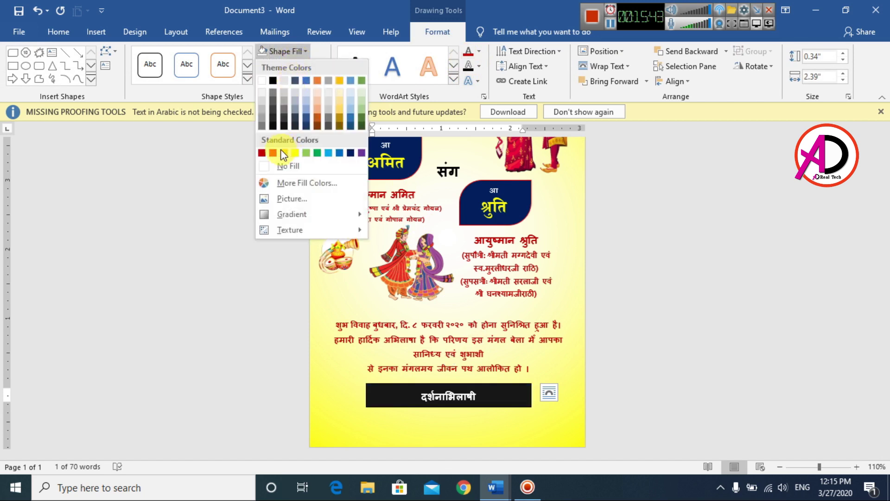
click(350, 153)
click(306, 66)
click(285, 181)
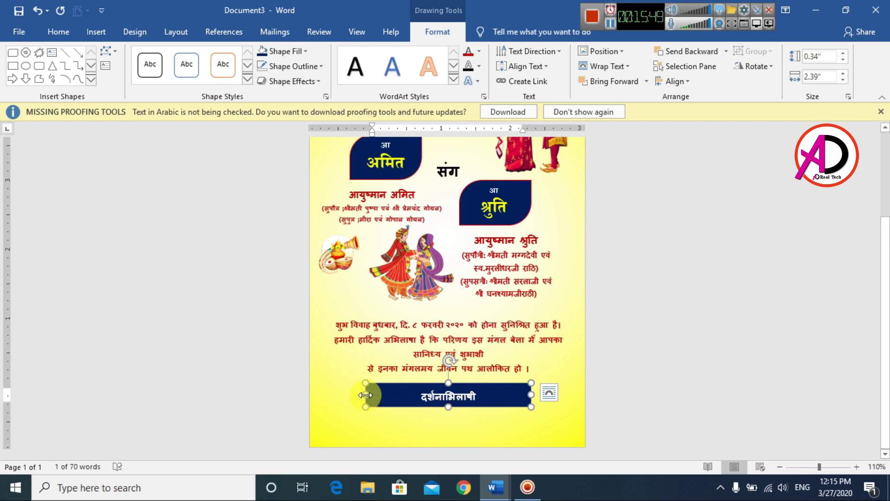
- Narrow the navy box from both sides and apply No Spacing to its text
drag(365, 394, 394, 395)
drag(531, 394, 501, 394)
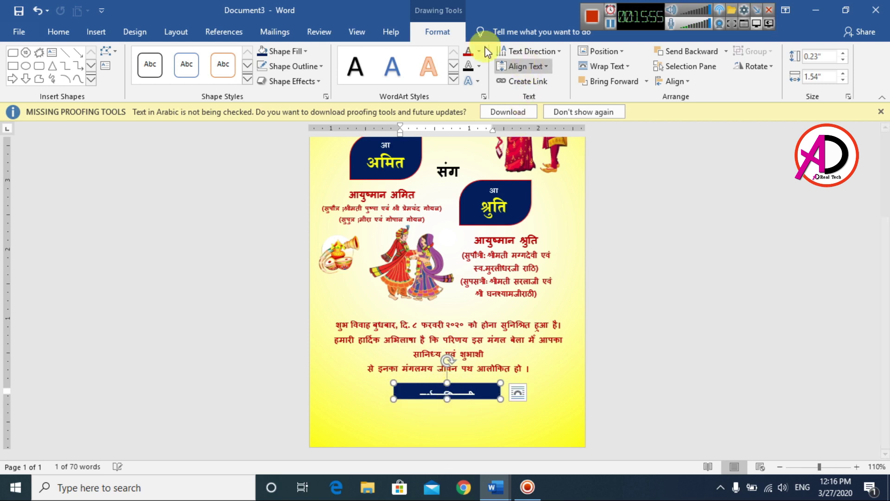
click(58, 32)
click(516, 65)
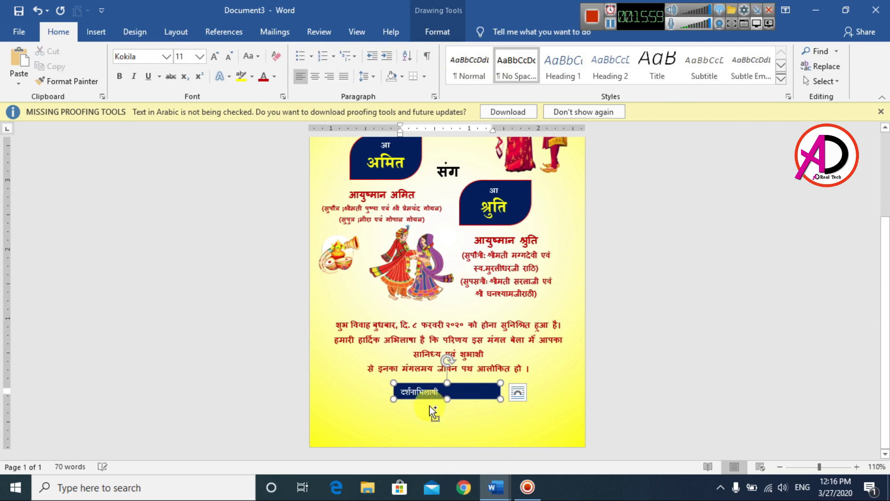
- Centre the दर्शनाभिलाषी text and make its navy box slightly taller
key(ctrl+e)
click(685, 391)
scroll(596, 372, up, 9)
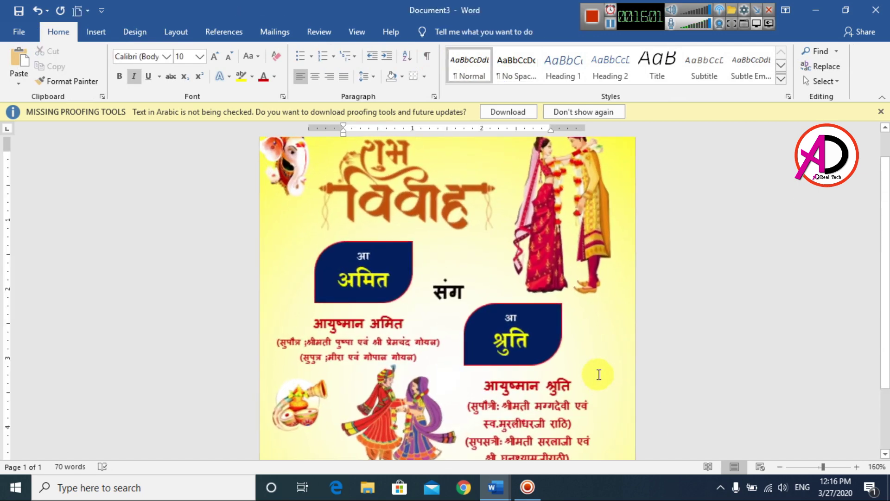
scroll(533, 378, down, 5)
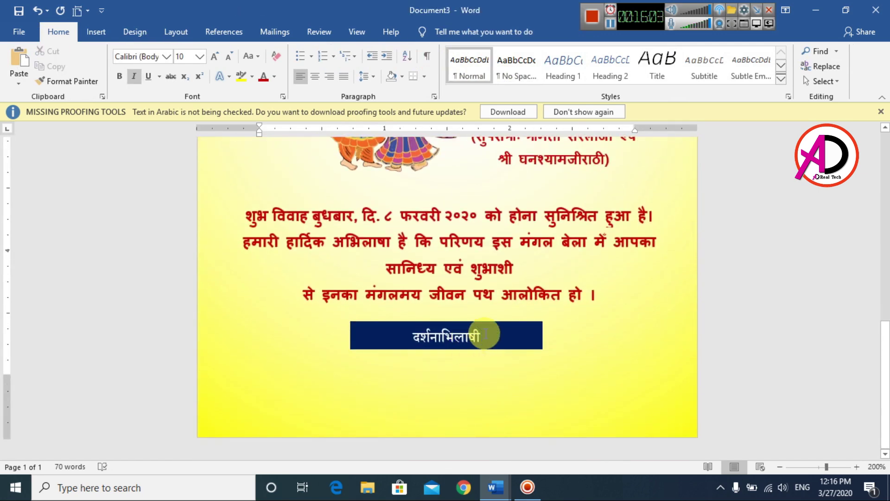
click(485, 333)
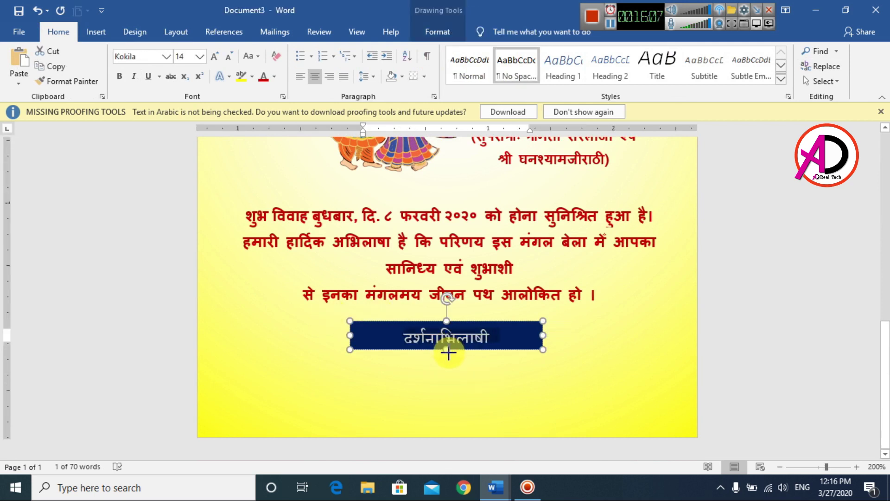
drag(447, 350, 447, 357)
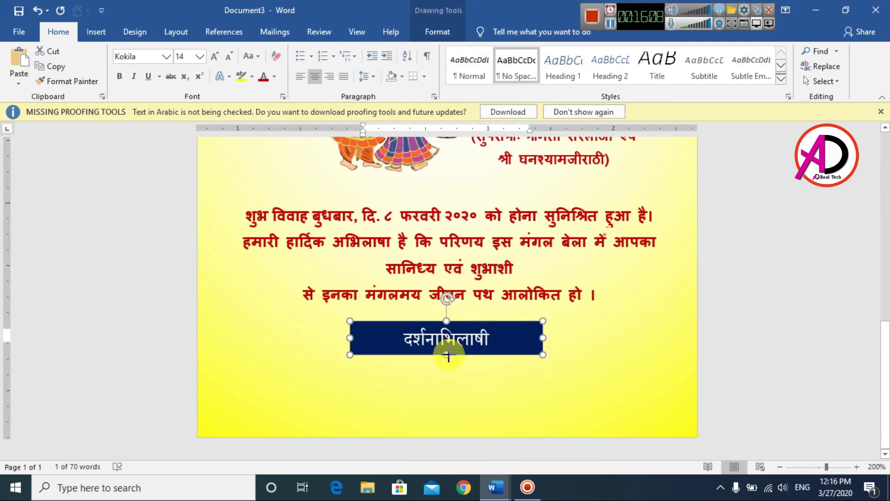
- Narrow the navy box from its right side so it hugs the word
click(496, 338)
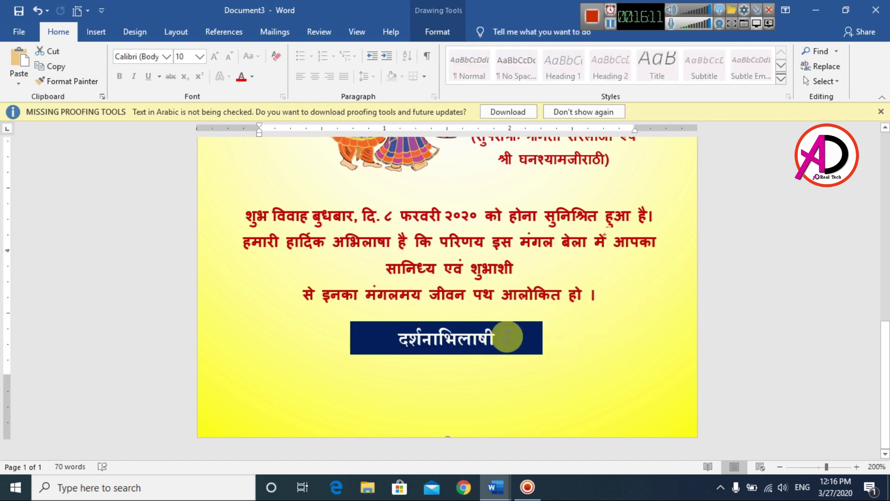
drag(544, 339, 525, 343)
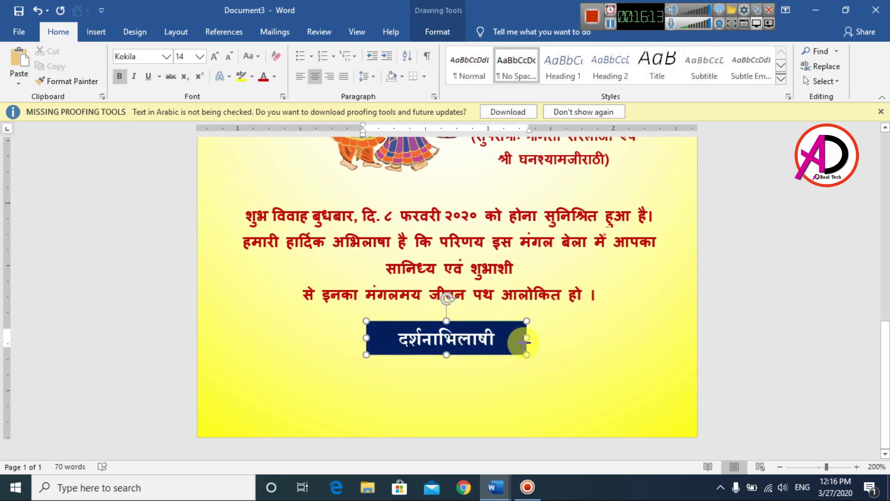
click(712, 342)
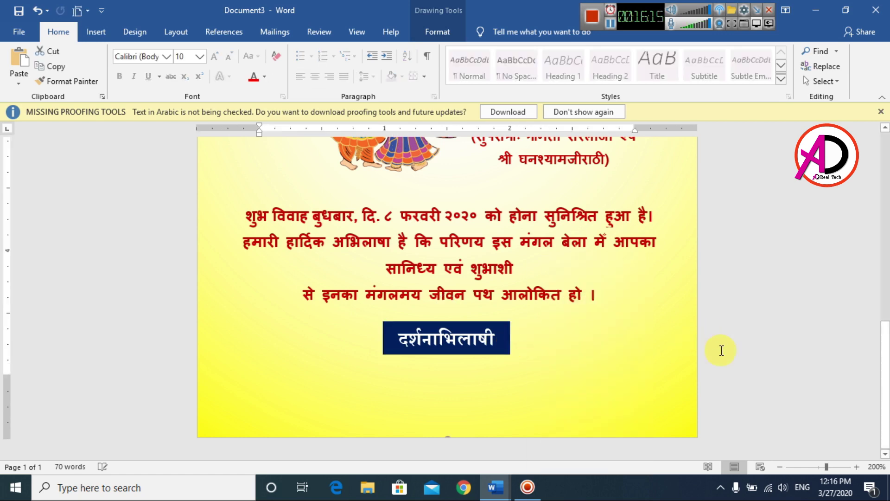
scroll(737, 352, down, 8)
scroll(699, 368, down, 4)
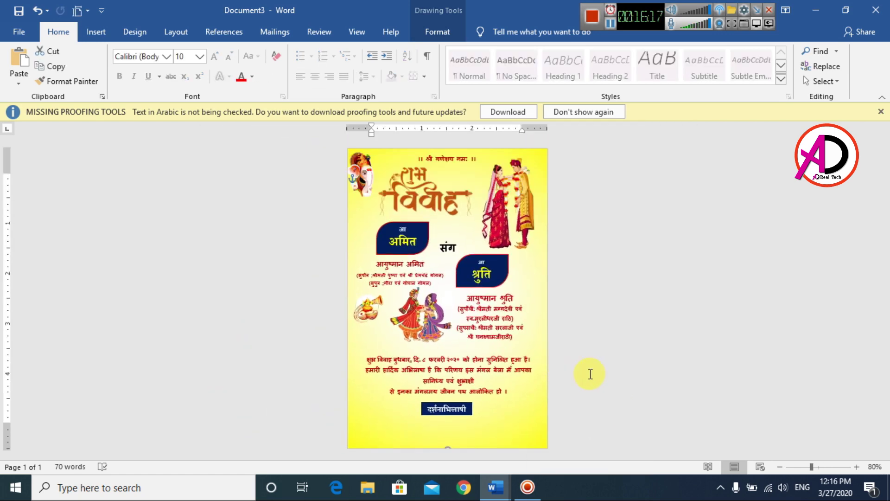
- Draw a new text box below the दर्शनाभिलाषी band
click(97, 40)
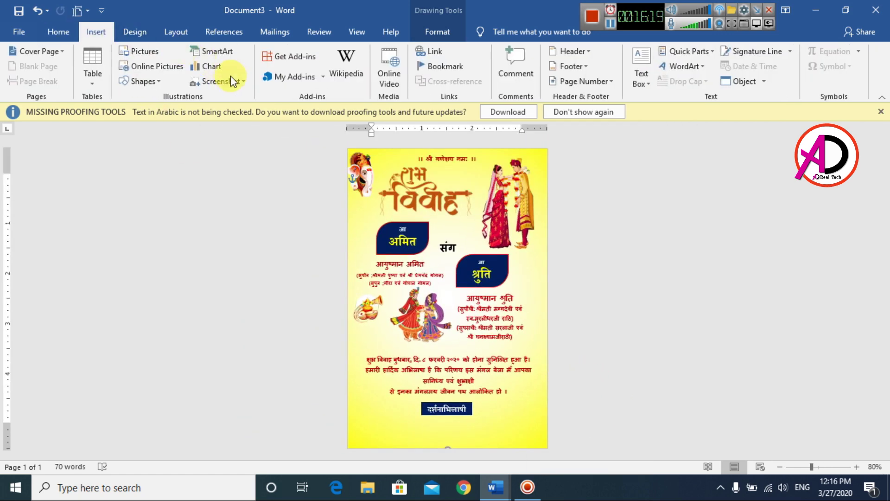
click(148, 79)
click(163, 111)
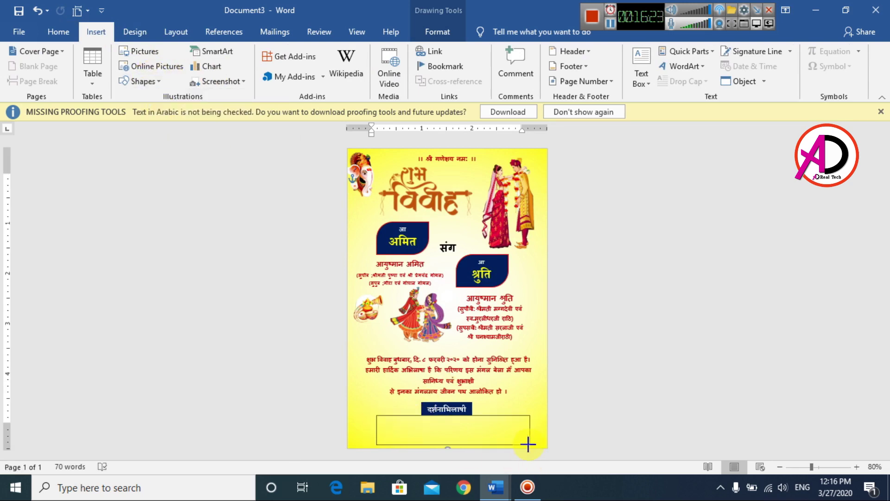
drag(528, 445, 529, 444)
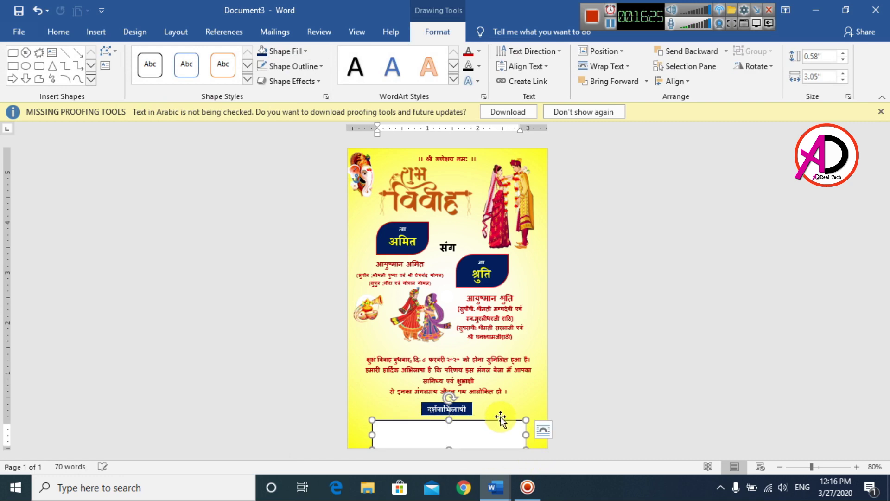
ctrl+scroll(500, 419, up, 5)
mouse_move(497, 402)
mouse_down()
mouse_move(496, 394)
mouse_move(496, 401)
mouse_up()
key(ctrl+z)
- Copy the three family-name lines from 'wedding text' and paste them into the new box
mouse_move(496, 487)
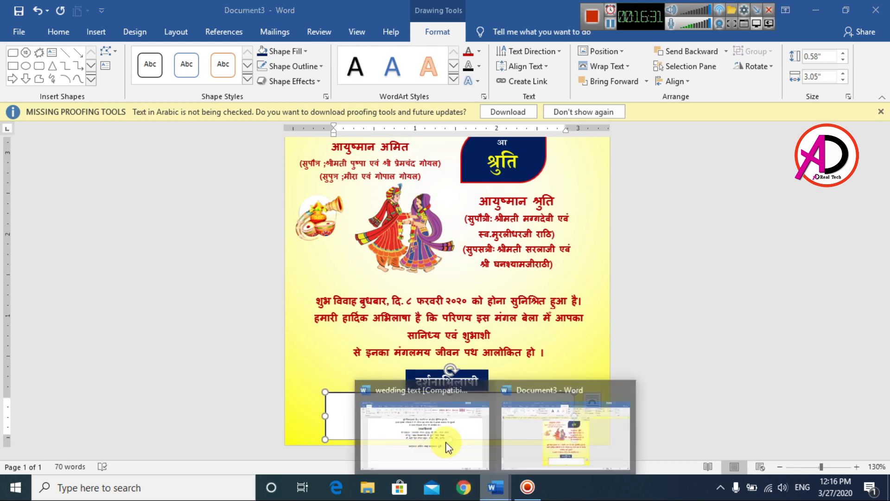
click(477, 458)
drag(284, 214, 602, 259)
key(ctrl+c)
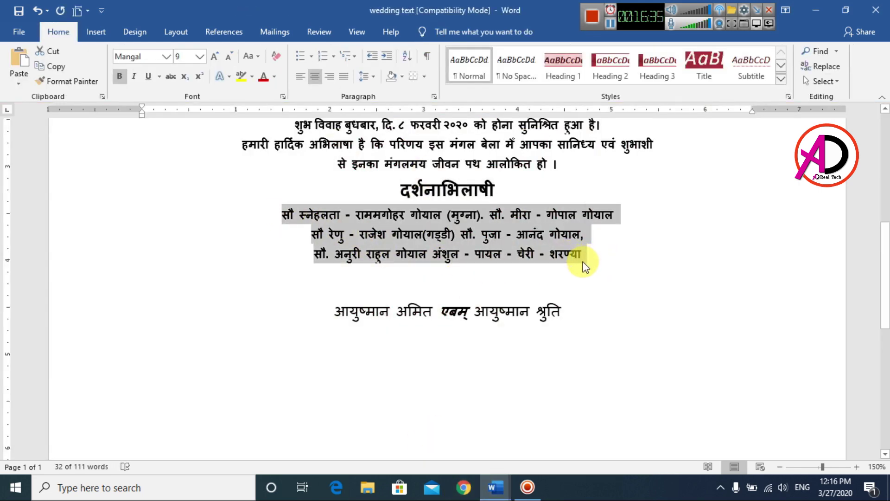
key(alt+Tab)
key(ctrl+v)
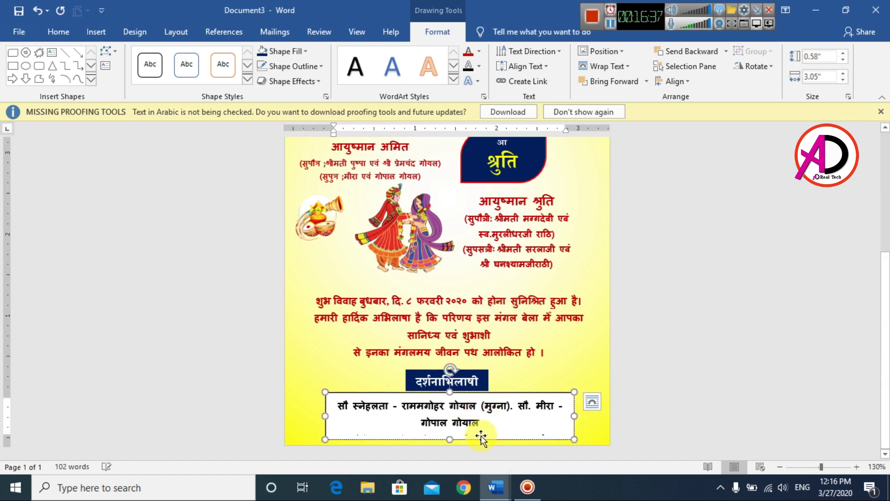
- Set the names to size 8, centre them, and widen and heighten the box for three lines
key(ctrl+a)
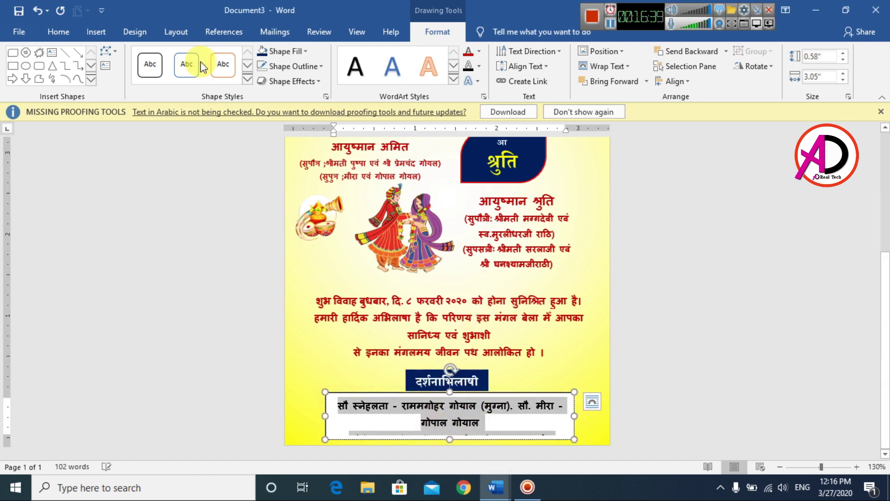
click(57, 30)
click(229, 56)
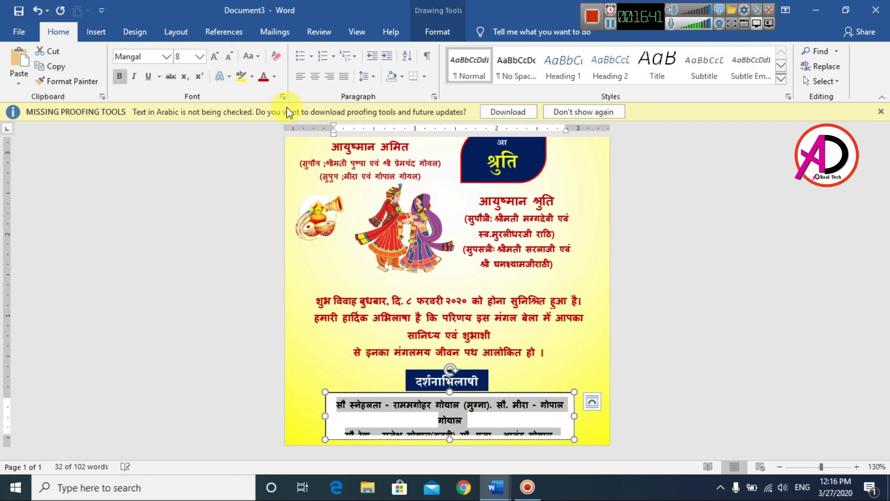
drag(325, 416, 297, 416)
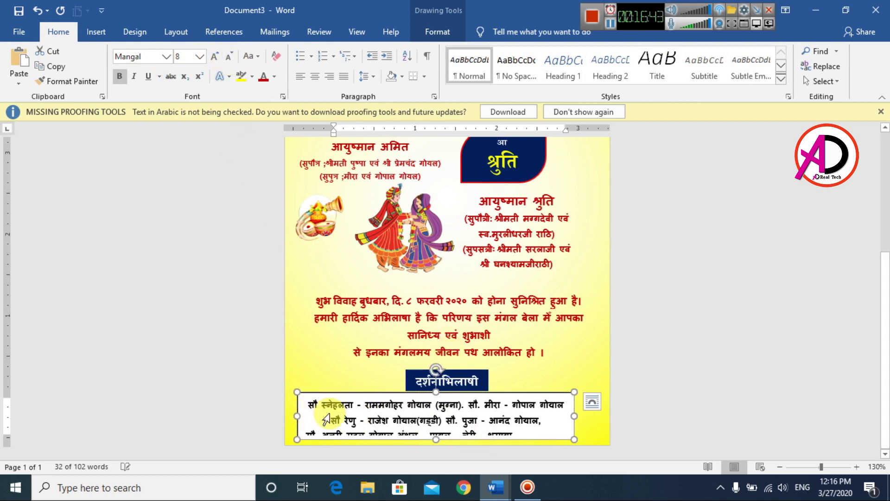
drag(574, 417, 599, 416)
click(530, 435)
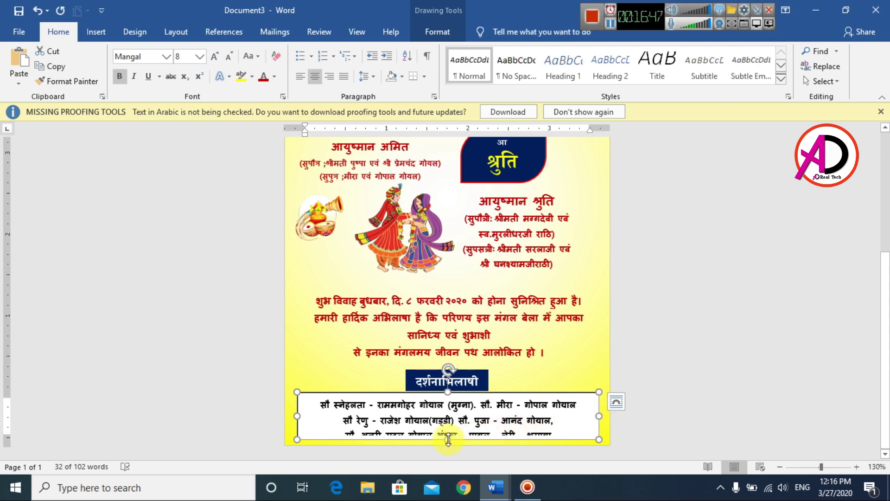
drag(444, 440, 446, 453)
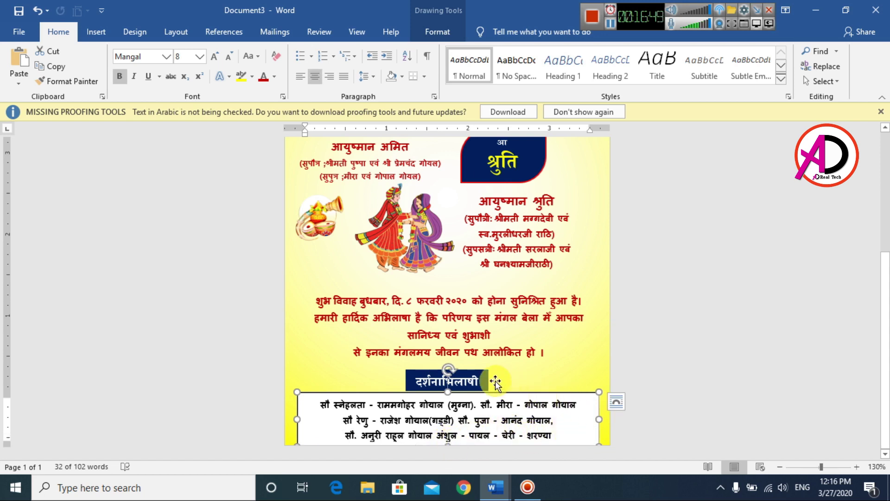
- Move the दर्शनाभिलाषी band up and the names box up beneath it
click(482, 373)
drag(483, 373, 482, 366)
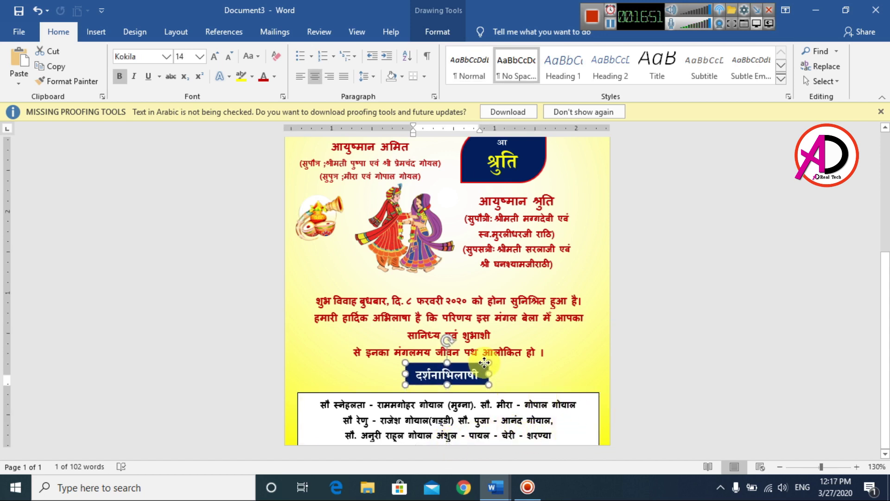
click(526, 398)
drag(526, 398, 524, 388)
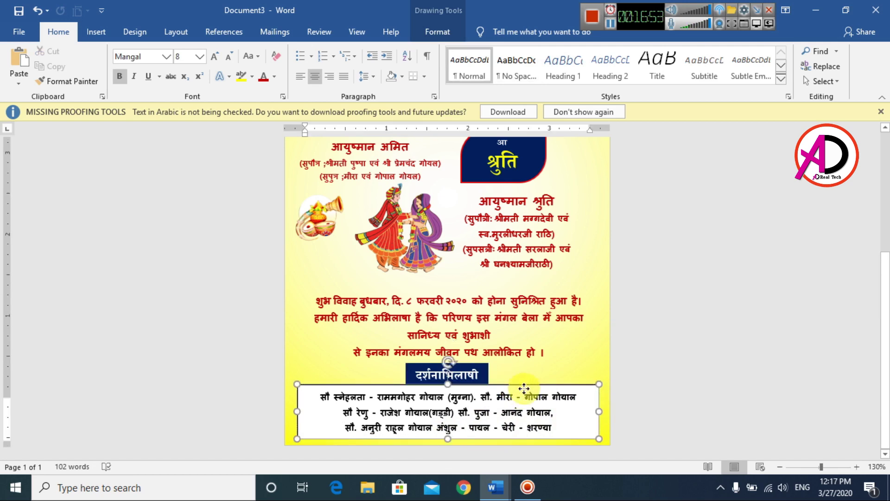
- Remove the names box's white fill and outline
click(439, 32)
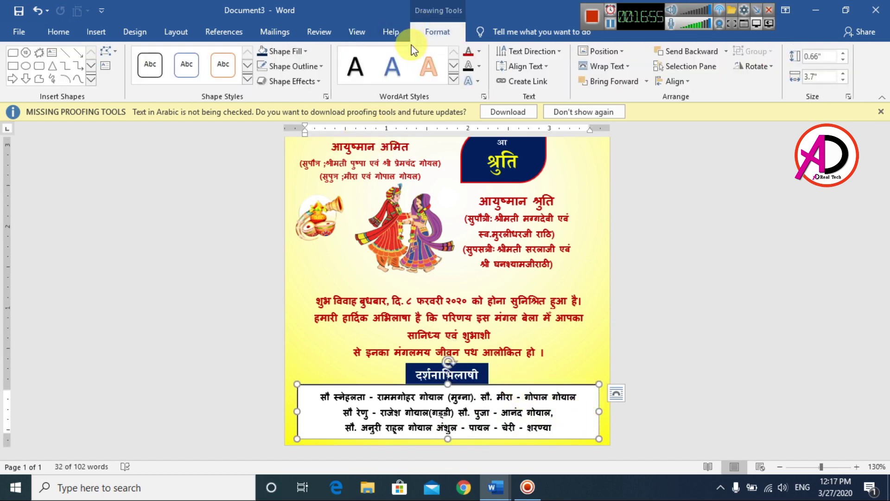
click(285, 51)
click(297, 167)
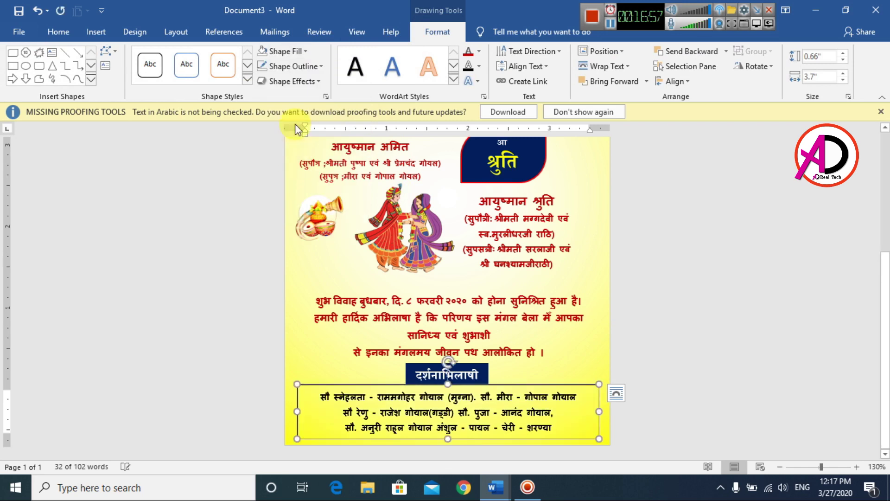
click(294, 66)
click(303, 176)
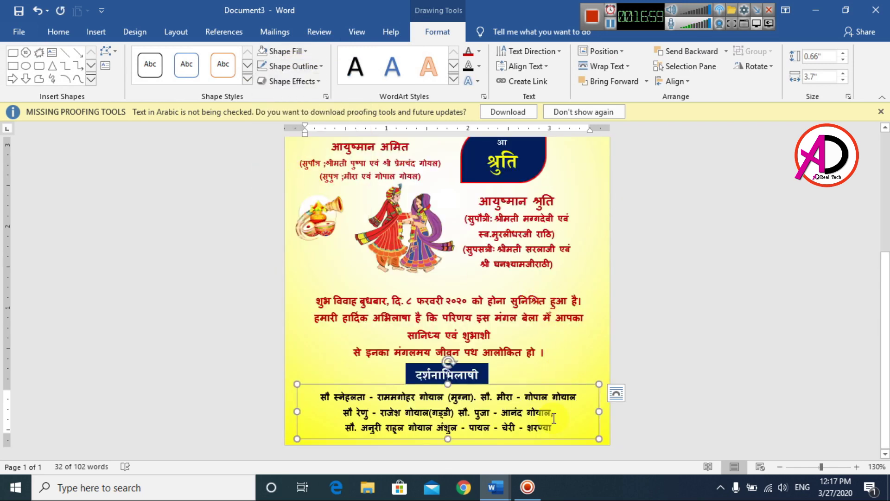
- Set the highlight of the three family-name lines to No Color
drag(555, 430, 304, 396)
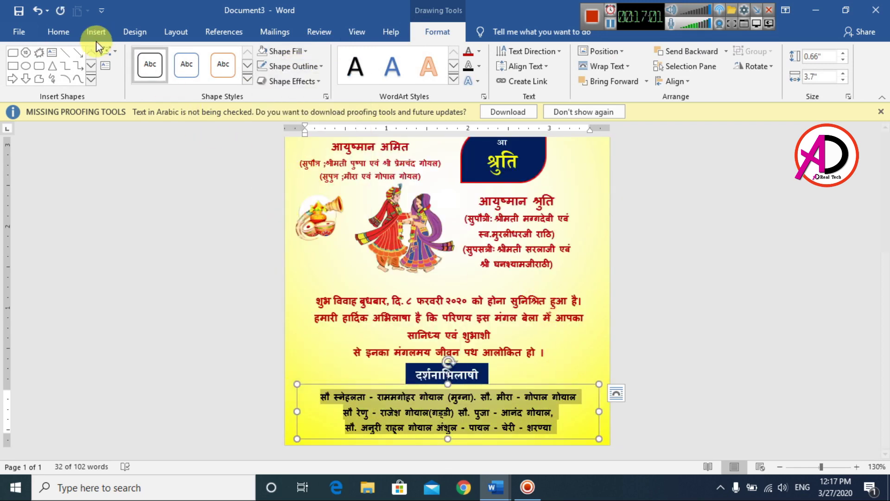
click(56, 31)
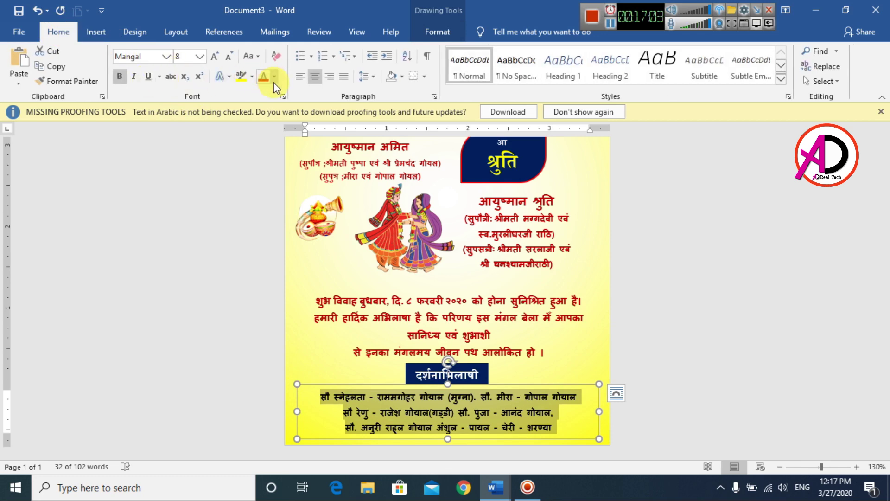
click(579, 428)
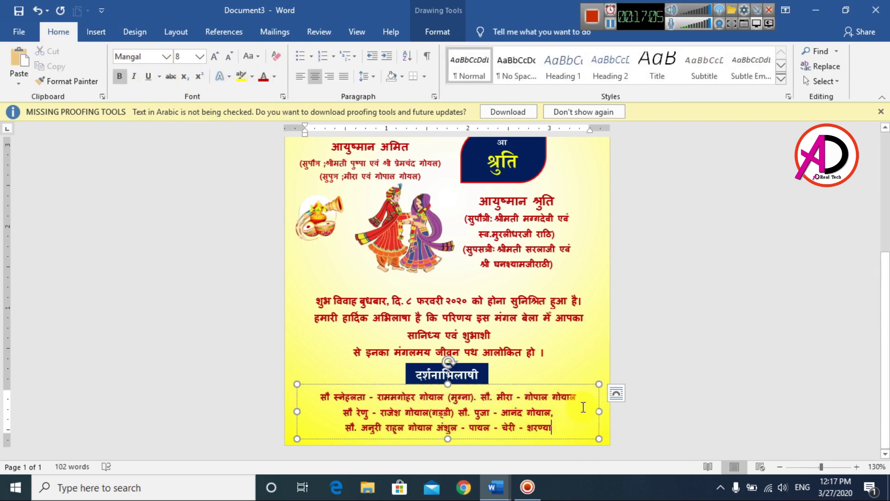
ctrl+scroll(671, 391, down, 5)
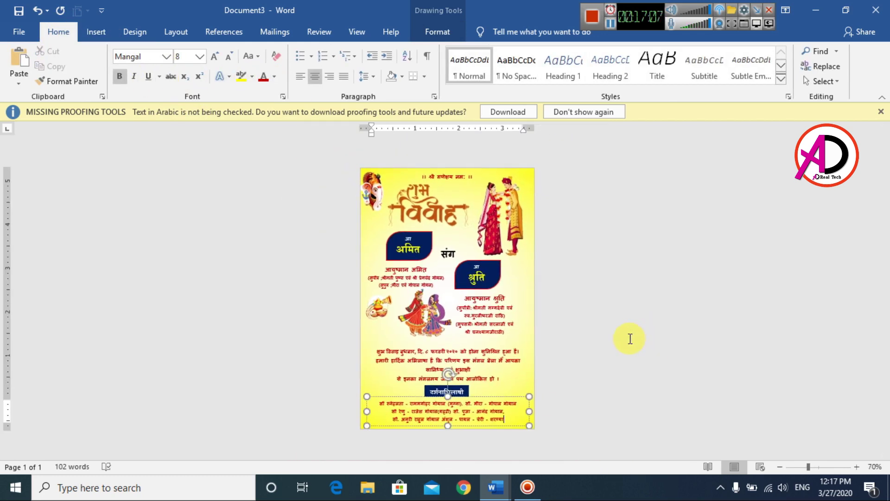
ctrl+scroll(628, 343, up, 1)
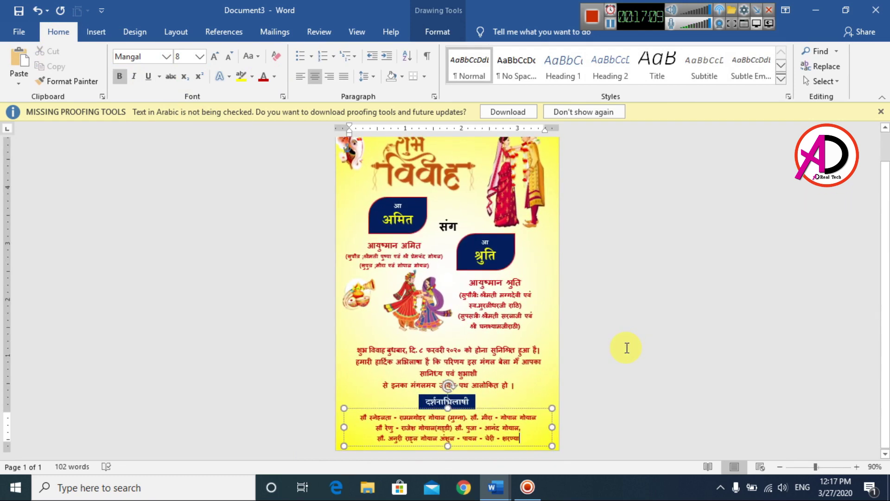
click(662, 396)
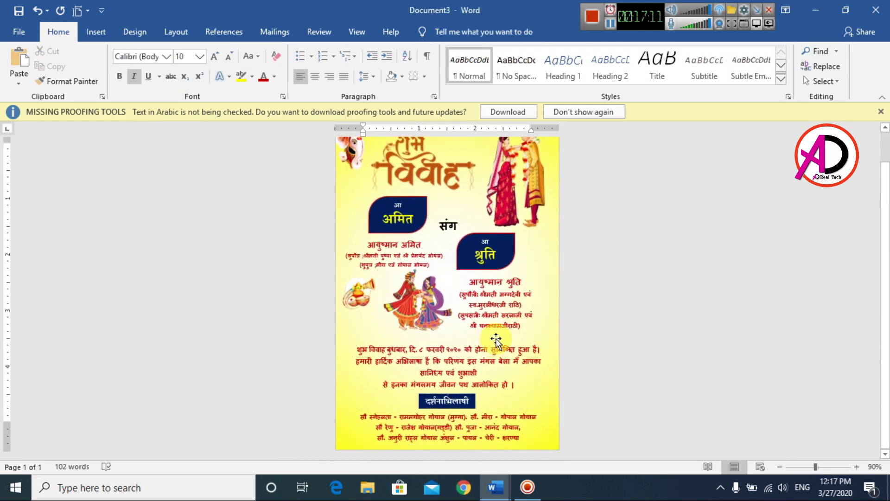
ctrl+scroll(483, 335, up, 3)
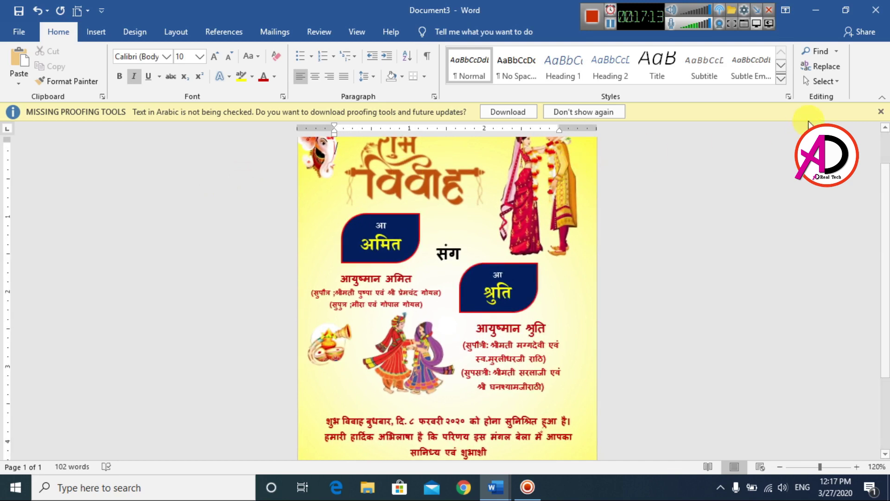
- Insert the namaste line drawing from the computer with In Front of Text wrapping
click(881, 111)
click(95, 33)
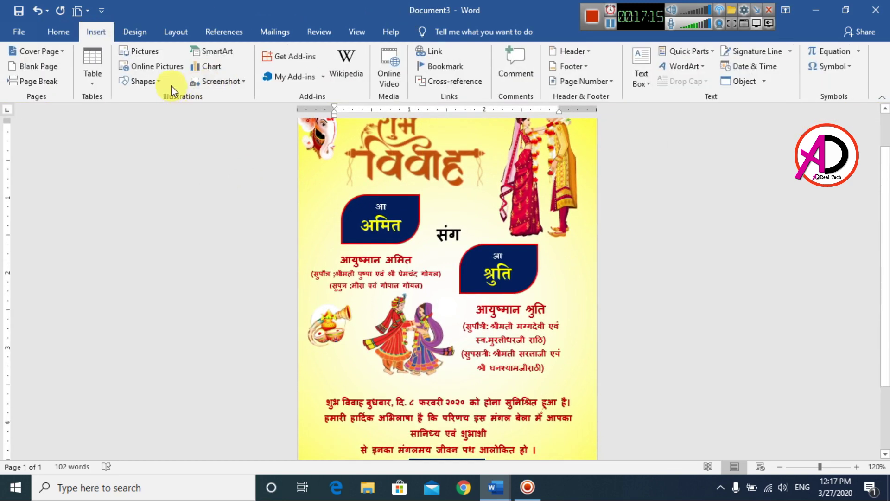
click(143, 52)
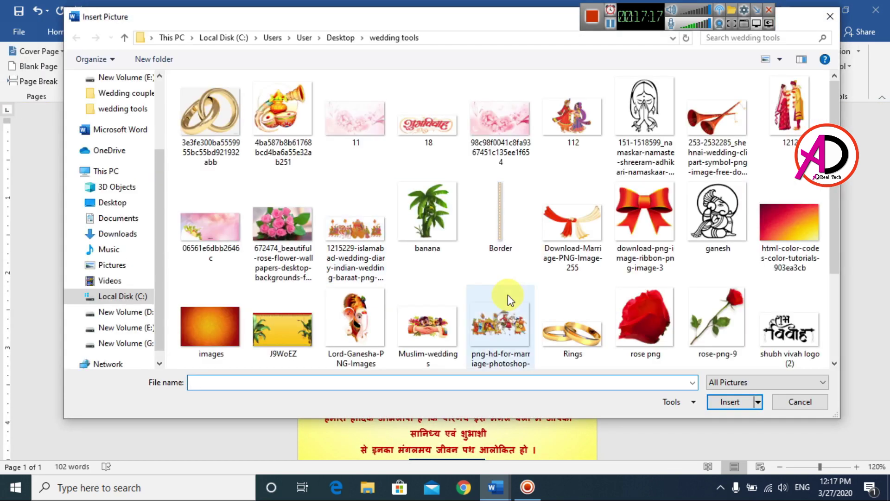
click(645, 111)
click(729, 403)
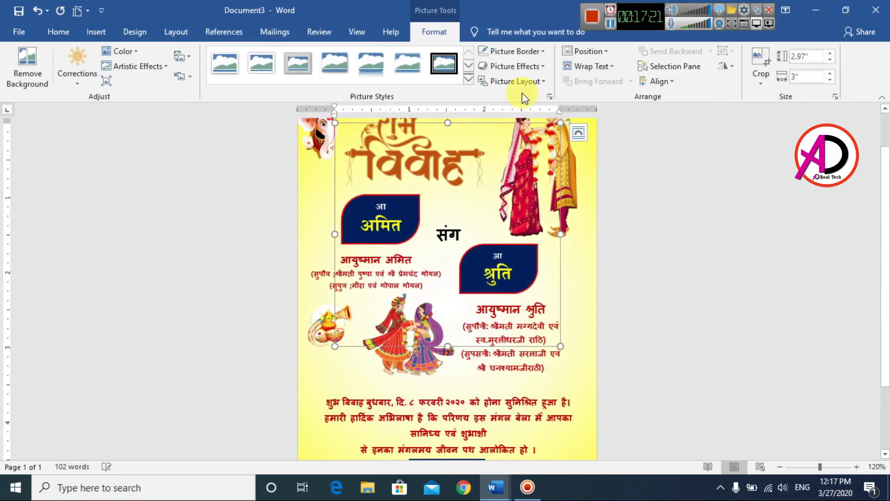
click(610, 75)
click(604, 173)
- Shrink the namaste picture to a small icon and place it beside the family names
drag(561, 346, 337, 394)
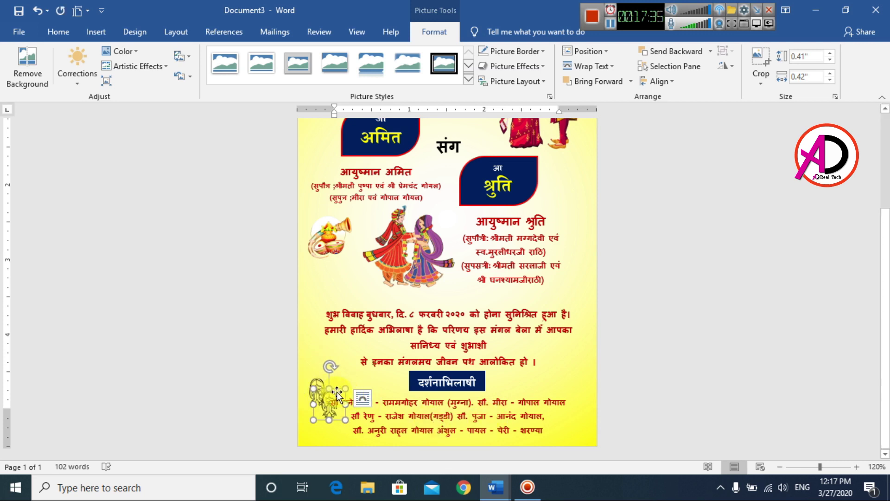
drag(412, 387, 584, 377)
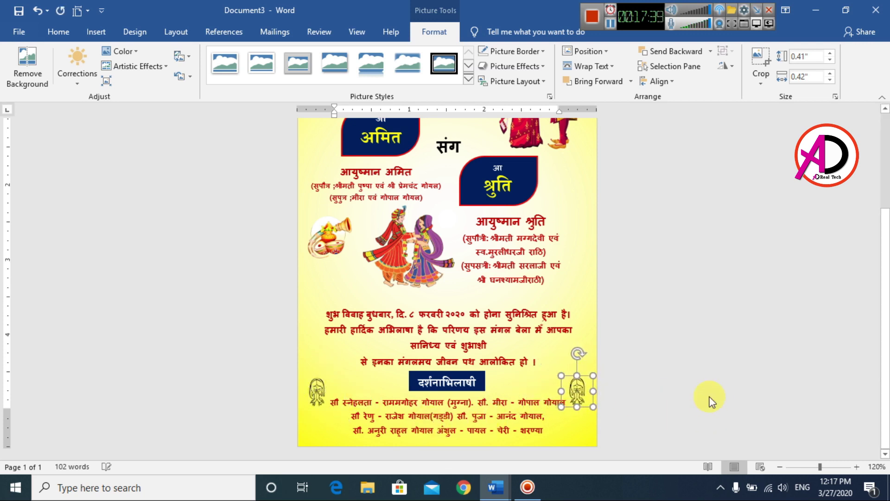
click(705, 403)
scroll(622, 290, up, 2)
- Recolor the orange शुभ विवाह title picture with a black Recolor option
scroll(612, 293, down, 5)
scroll(612, 292, up, 4)
click(410, 167)
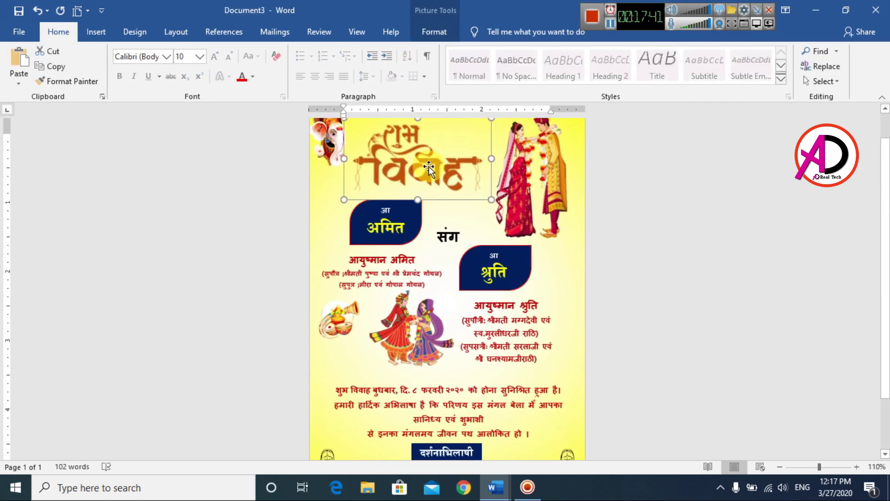
scroll(411, 153, up, 1)
click(434, 31)
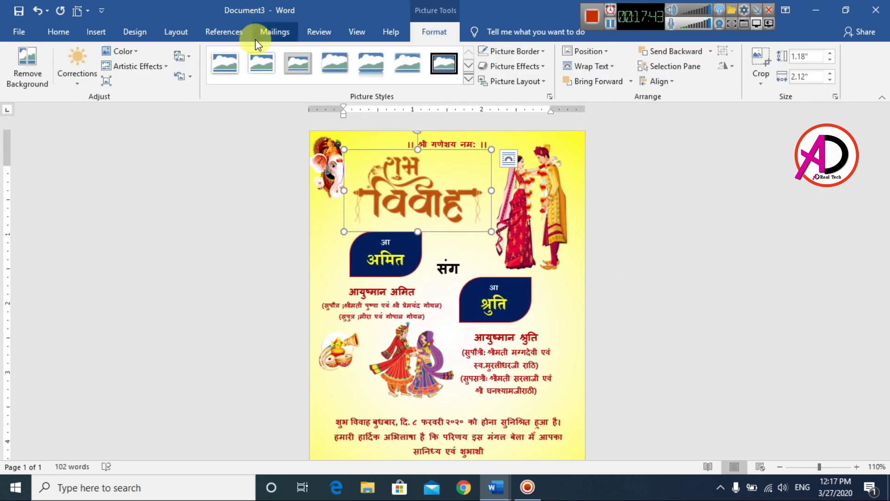
click(121, 51)
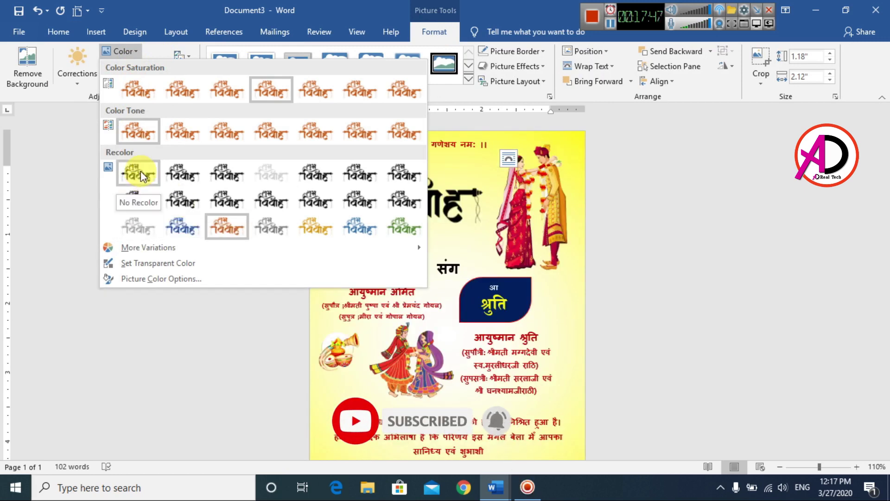
click(138, 176)
click(699, 223)
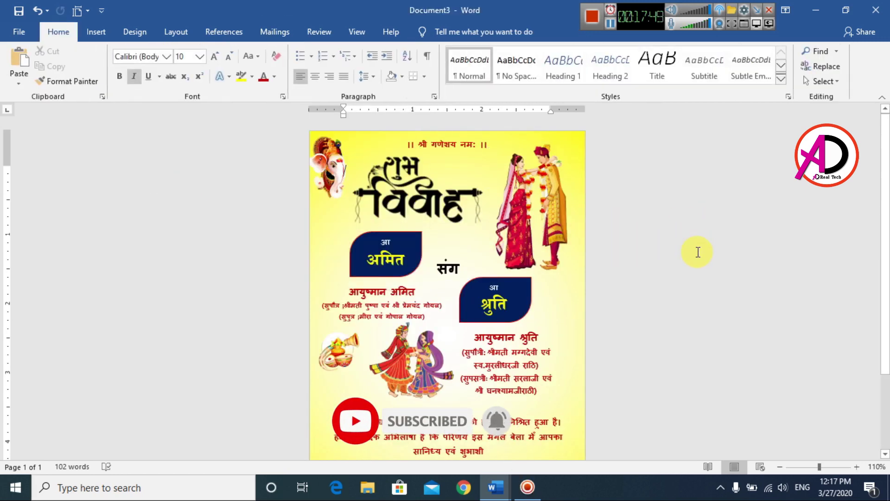
scroll(699, 255, down, 8)
scroll(570, 291, up, 9)
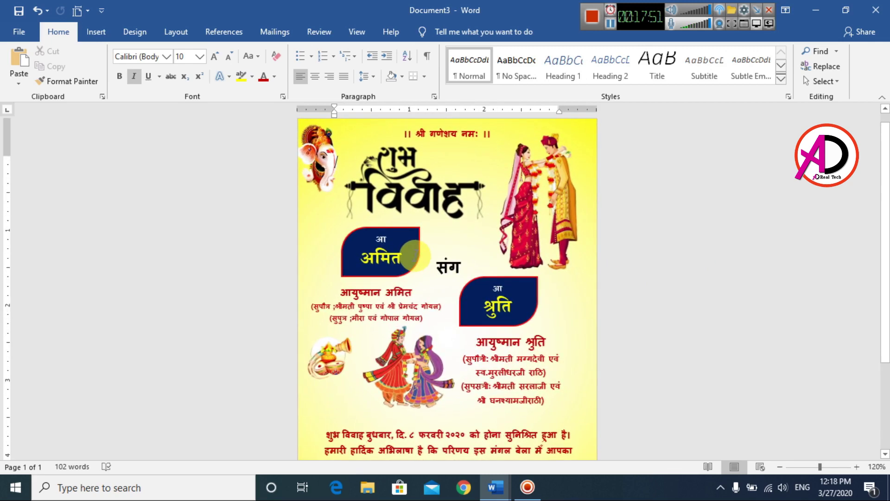
- Narrow the अमित and श्रुति name boxes from both sides
click(418, 233)
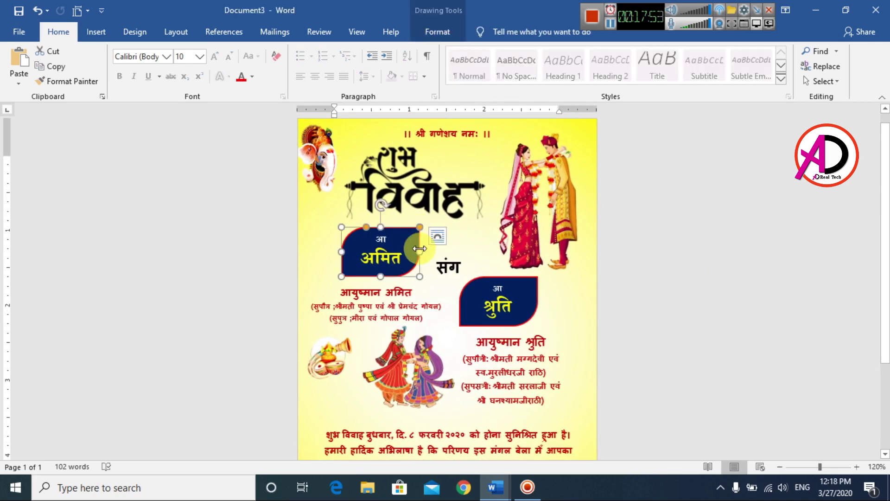
drag(420, 249, 413, 252)
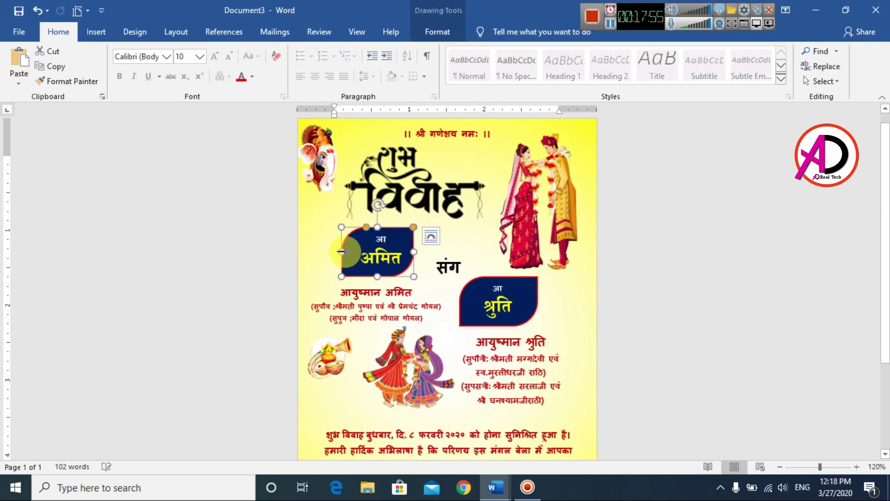
drag(341, 252, 349, 251)
click(522, 296)
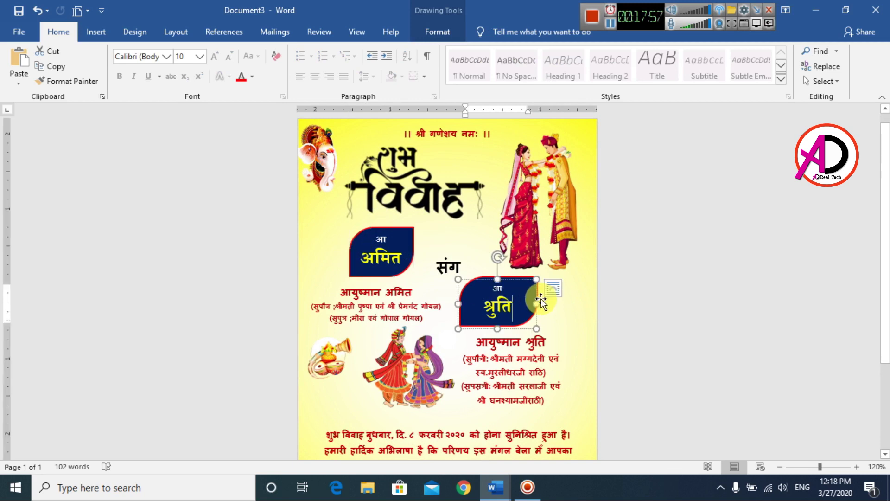
click(538, 301)
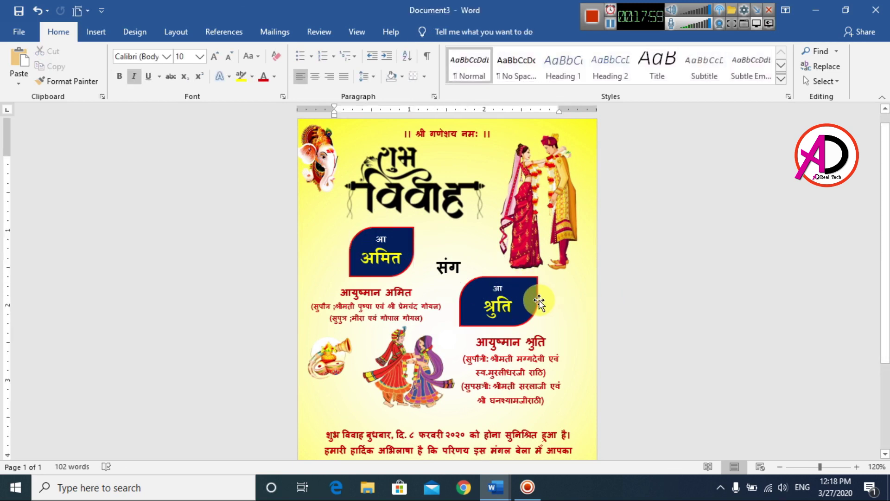
drag(539, 300, 528, 301)
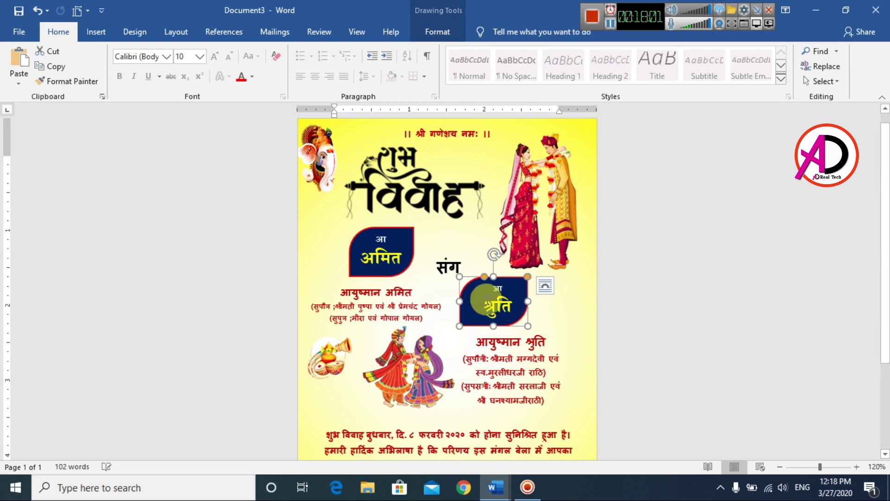
drag(460, 301, 467, 303)
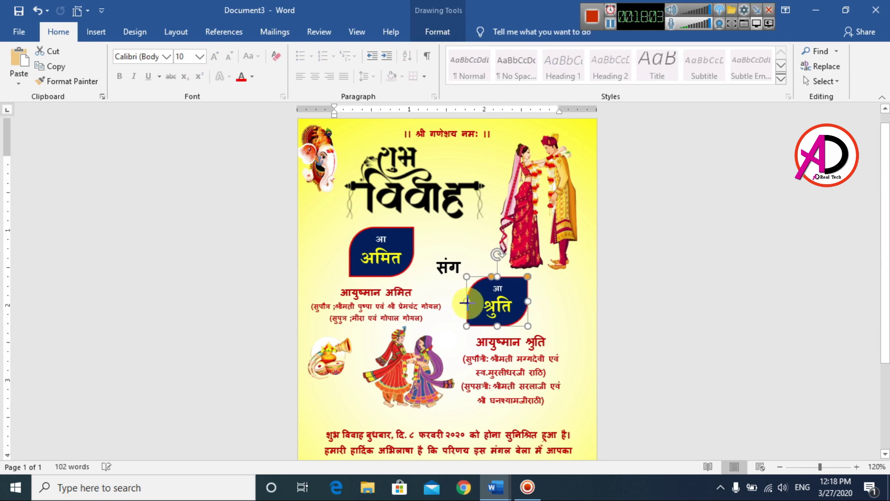
click(730, 308)
- Enlarge the word संग from 16 to 20 point
click(460, 266)
drag(461, 265, 435, 257)
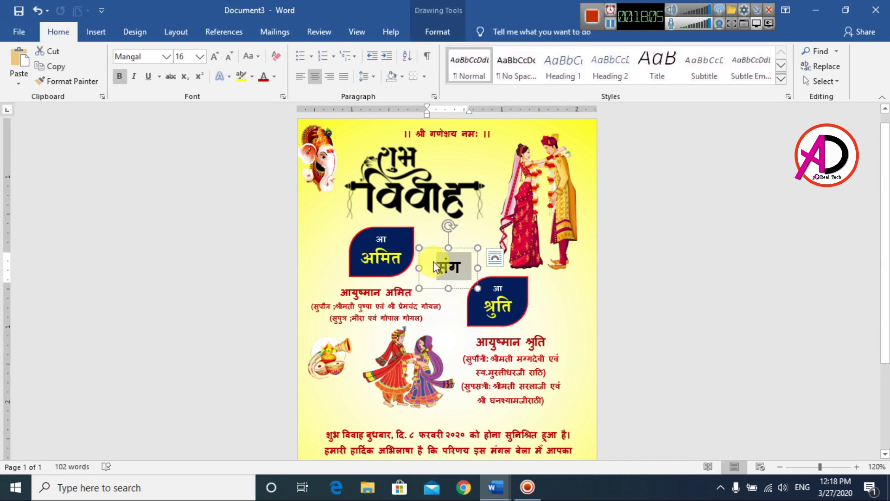
key(ctrl+shift+period)
key(ctrl+shift+period)
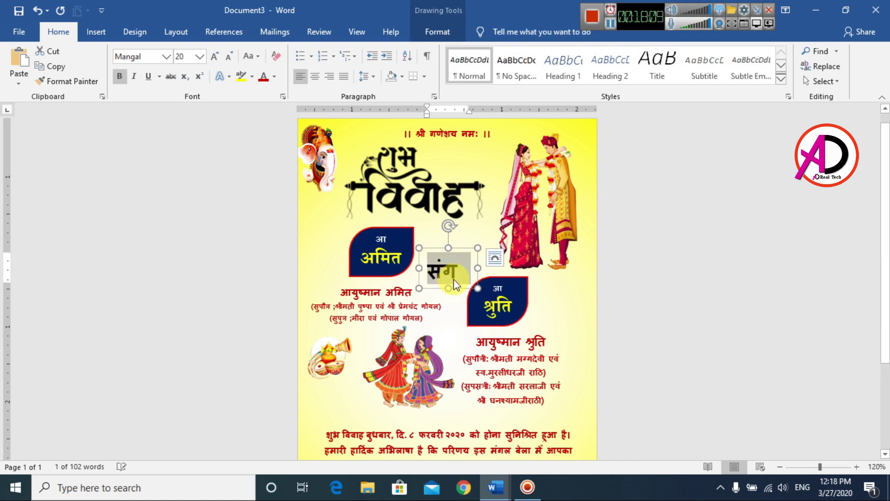
click(675, 304)
click(457, 270)
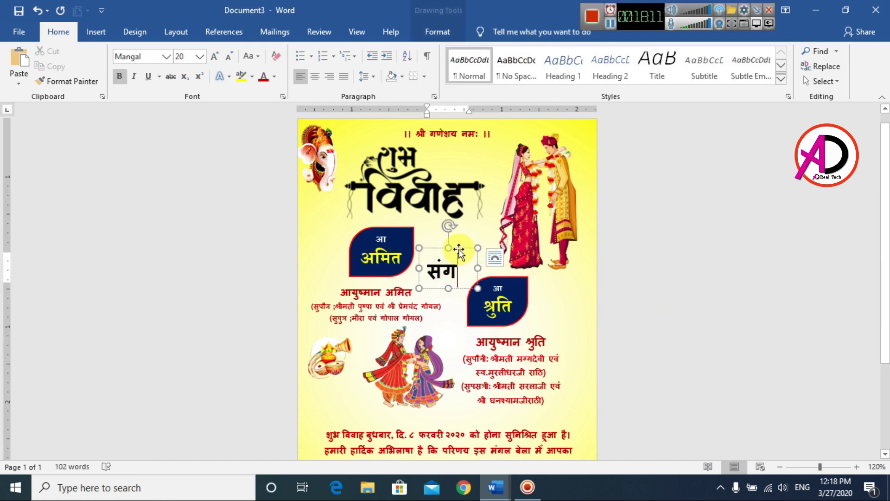
click(669, 308)
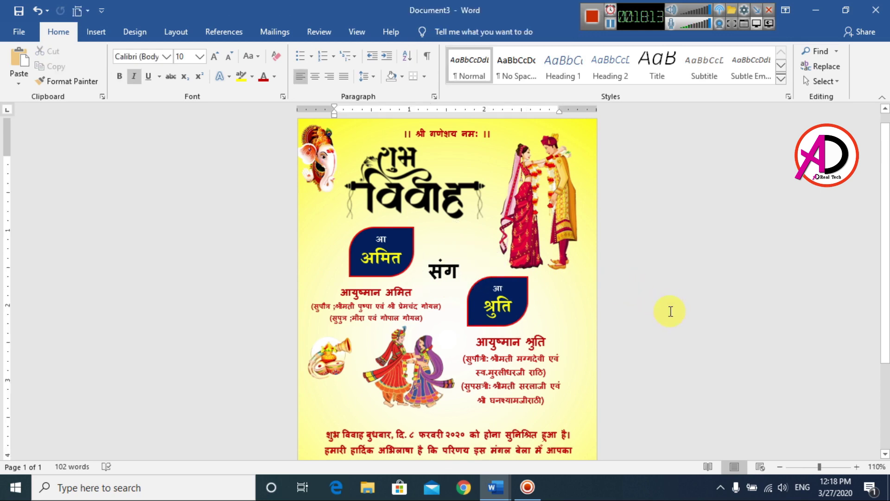
scroll(678, 332, down, 5)
scroll(352, 172, up, 3)
scroll(553, 267, down, 3)
scroll(552, 268, up, 3)
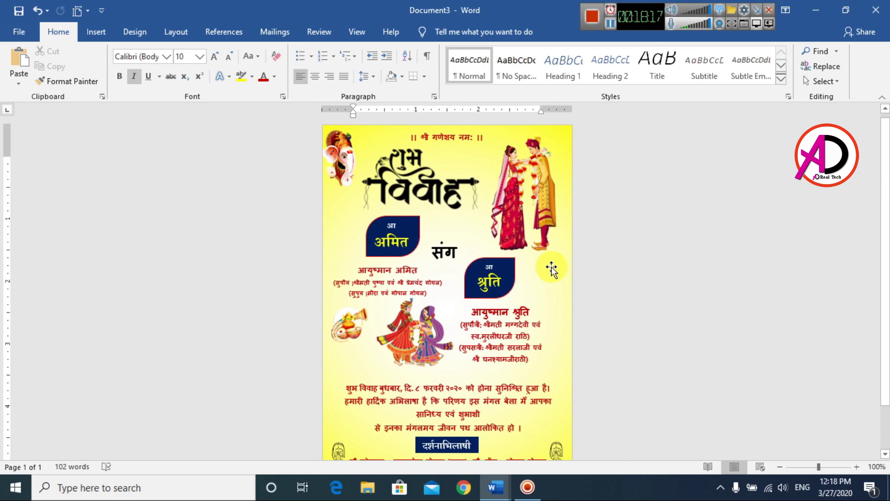
scroll(591, 269, up, 1)
scroll(653, 298, up, 1)
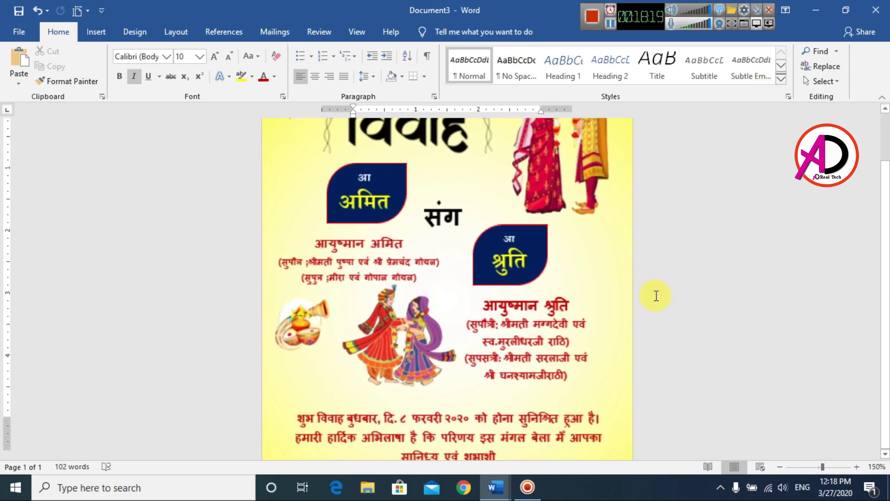
scroll(655, 296, down, 3)
scroll(657, 296, down, 4)
scroll(645, 269, up, 3)
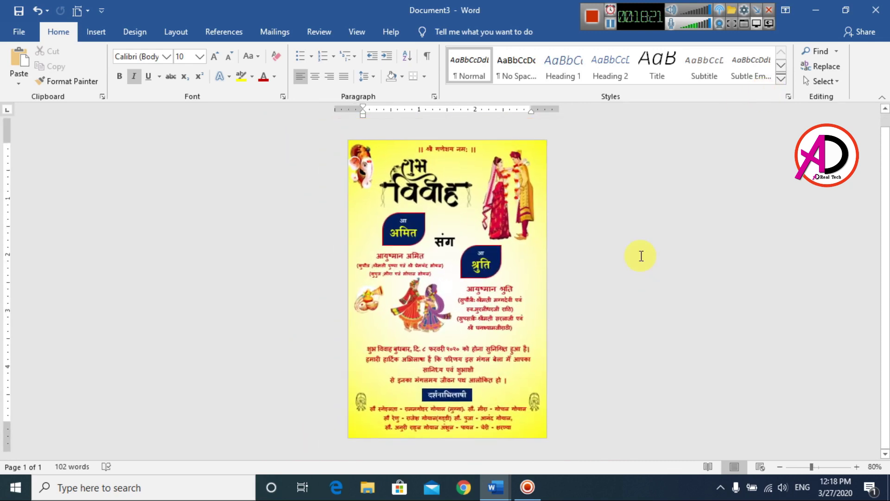